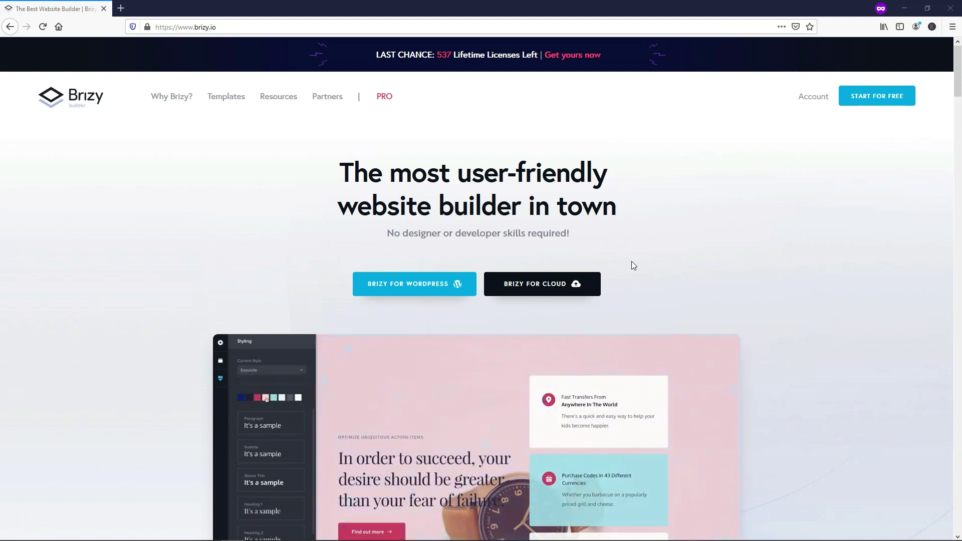
Step: Start for free on brizy.io and choose the hosted Brizy Cloud version
left_click(856, 96)
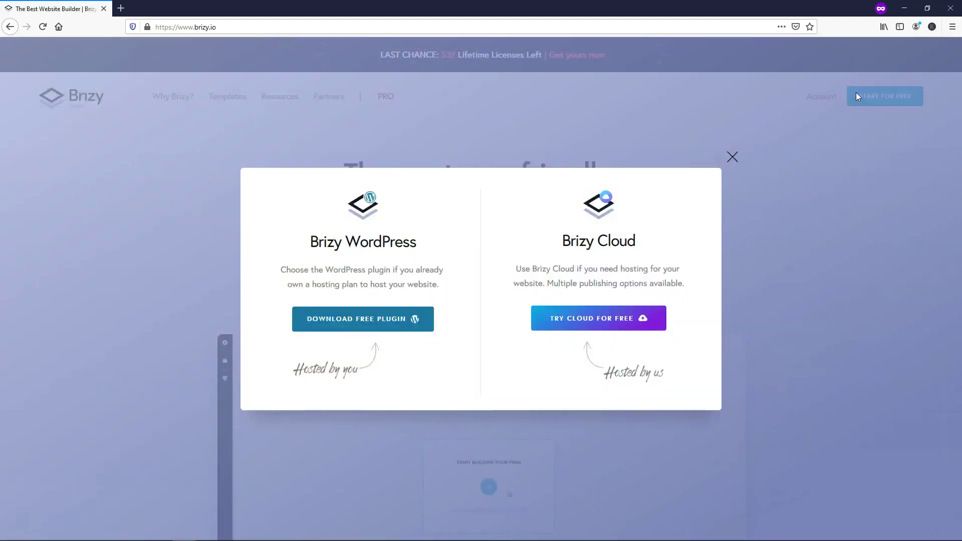
left_click(603, 320)
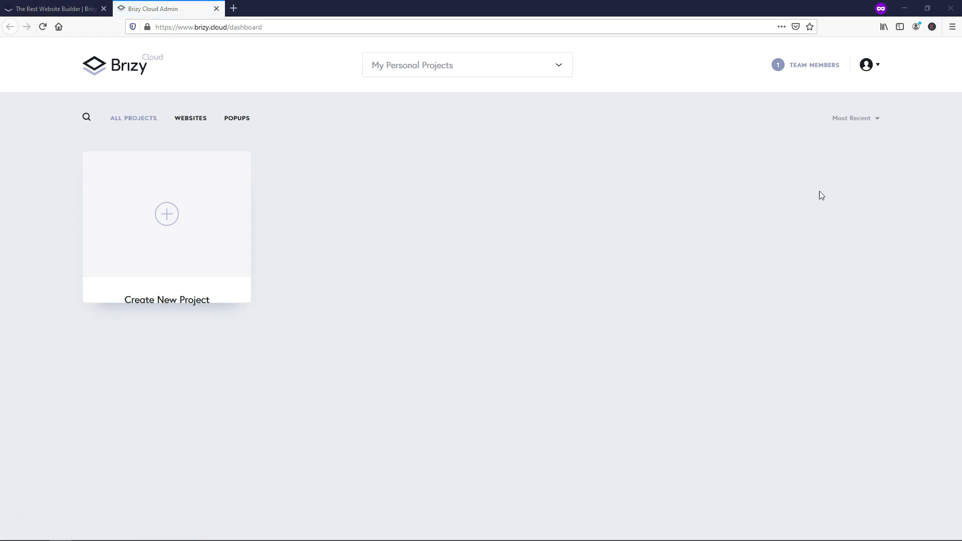
Step: Log in to the Brizy Cloud account with the saved email and password
left_click(872, 65)
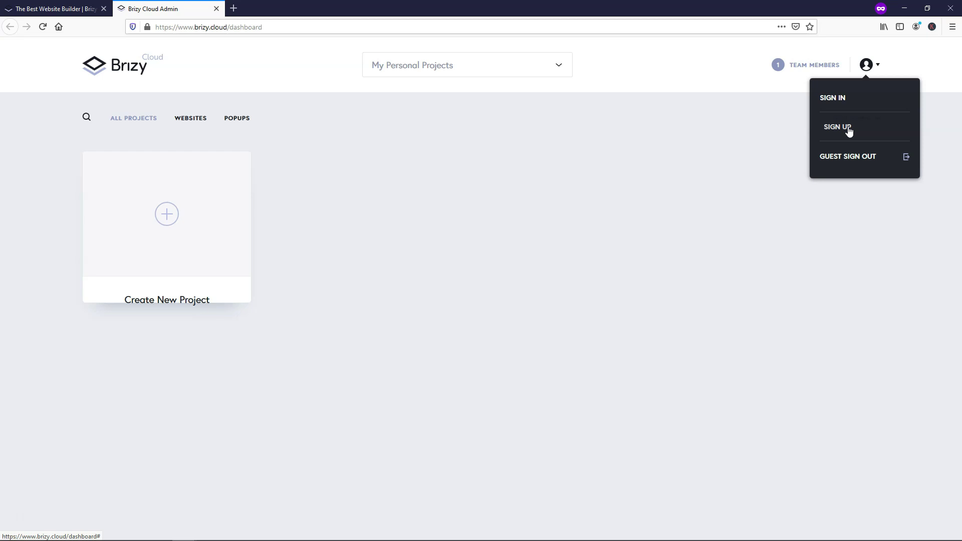
left_click(832, 97)
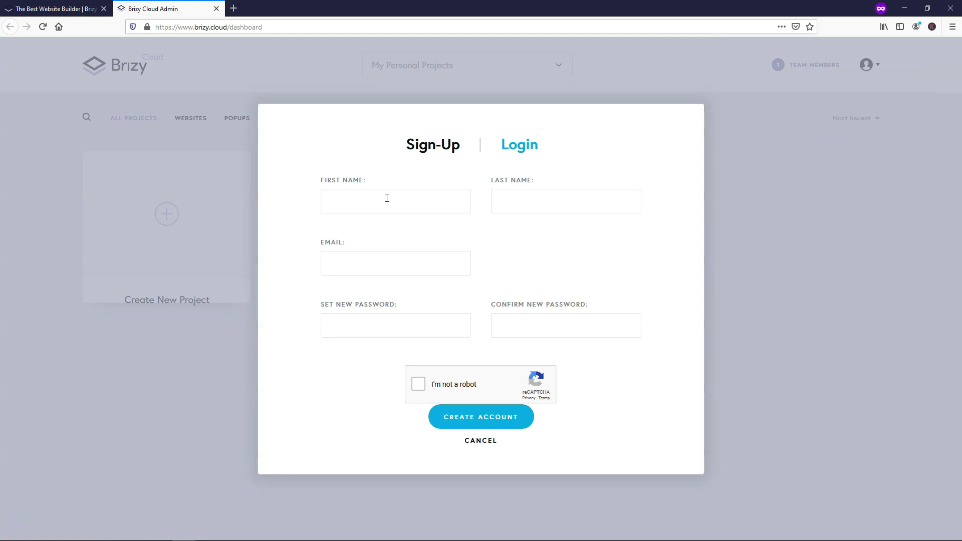
left_click(514, 148)
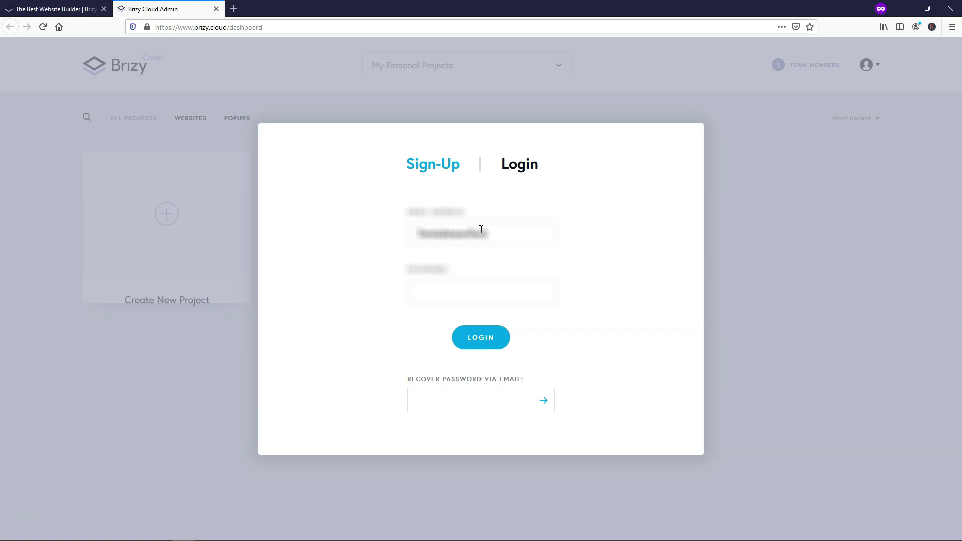
left_click(468, 250)
left_click(480, 342)
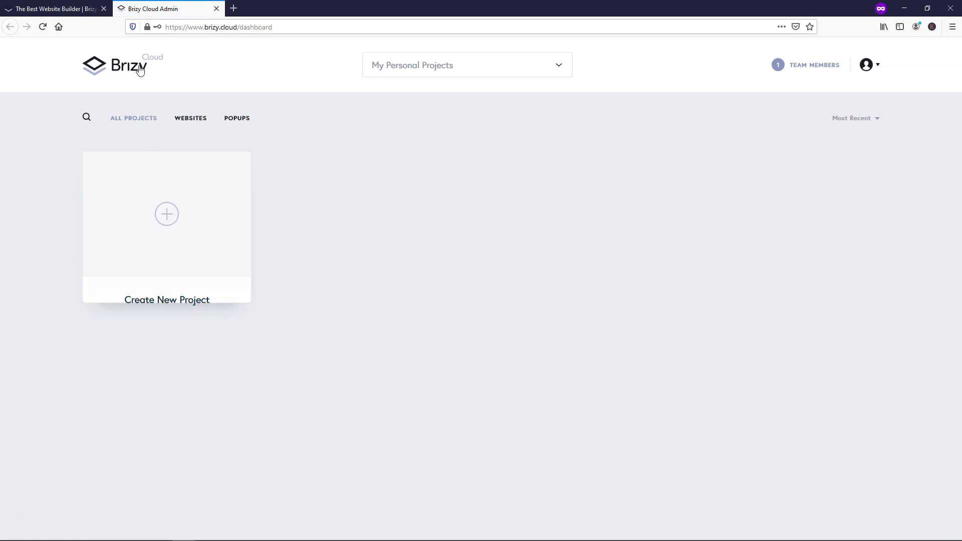
left_click(167, 223)
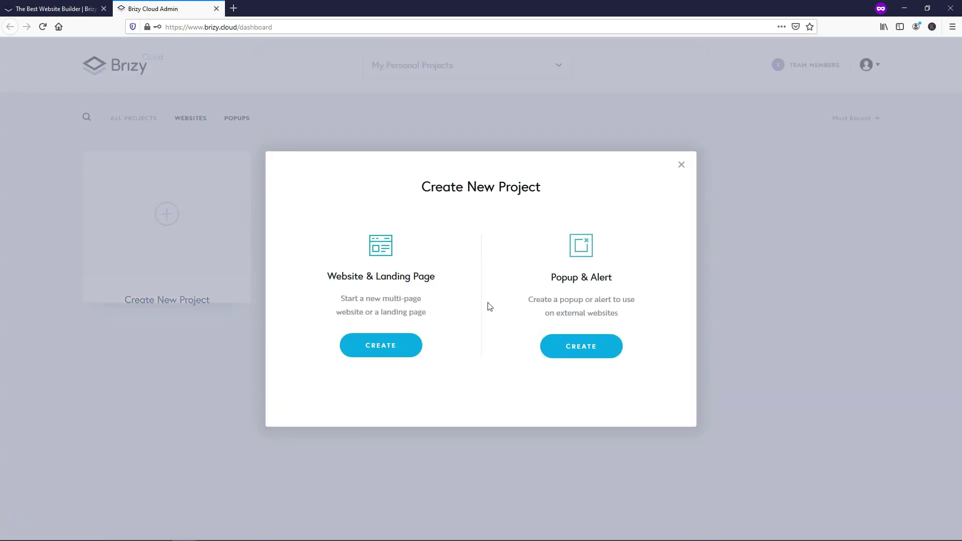
Step: Create a website project named 'Website Demo' and open it in the page editor
left_click(383, 349)
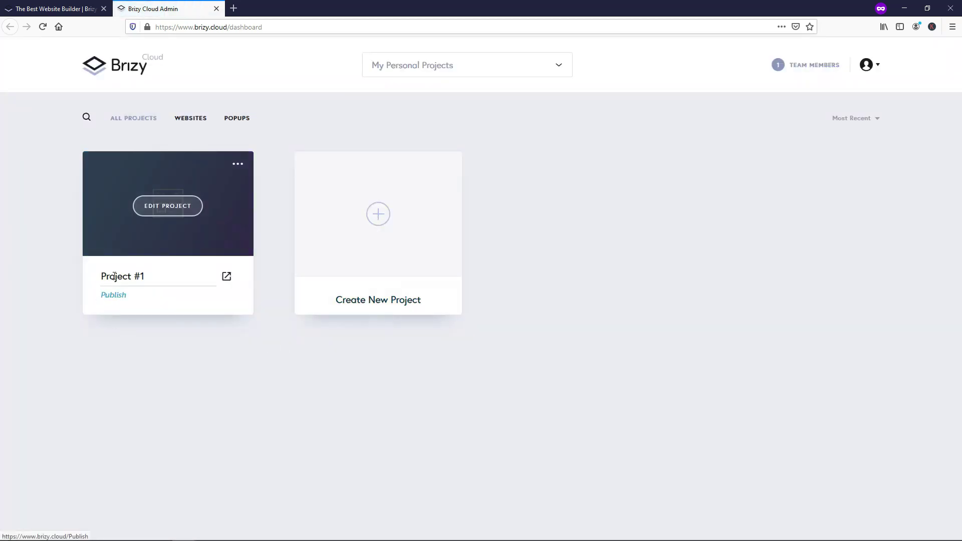
left_click_drag(149, 280, 98, 282)
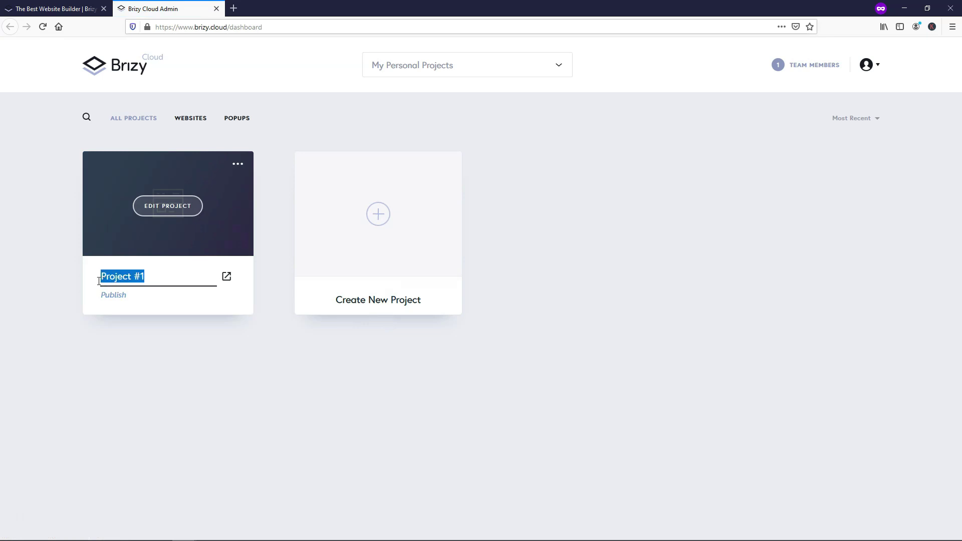
type("Website Demo")
left_click(174, 212)
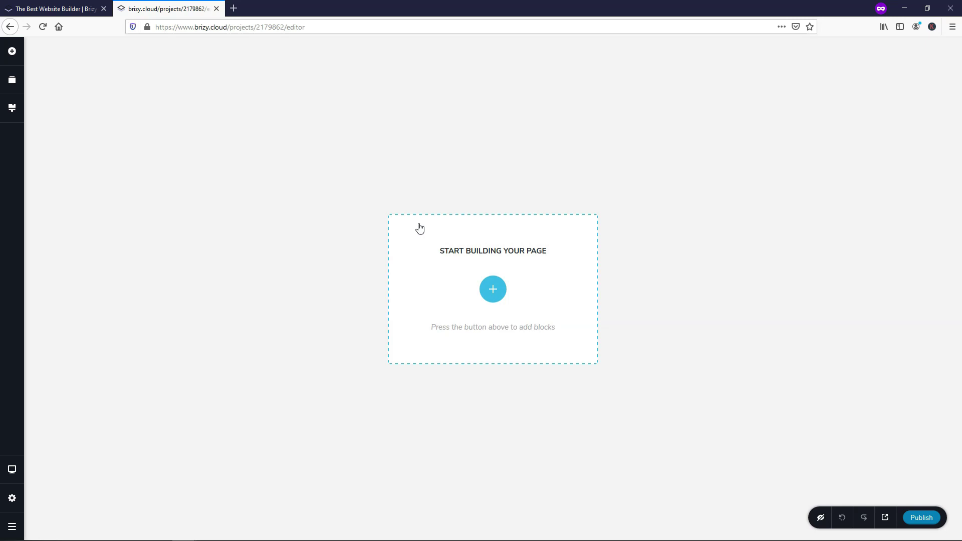
Step: Open the block library and browse the Kit #1 block designs
left_click(493, 290)
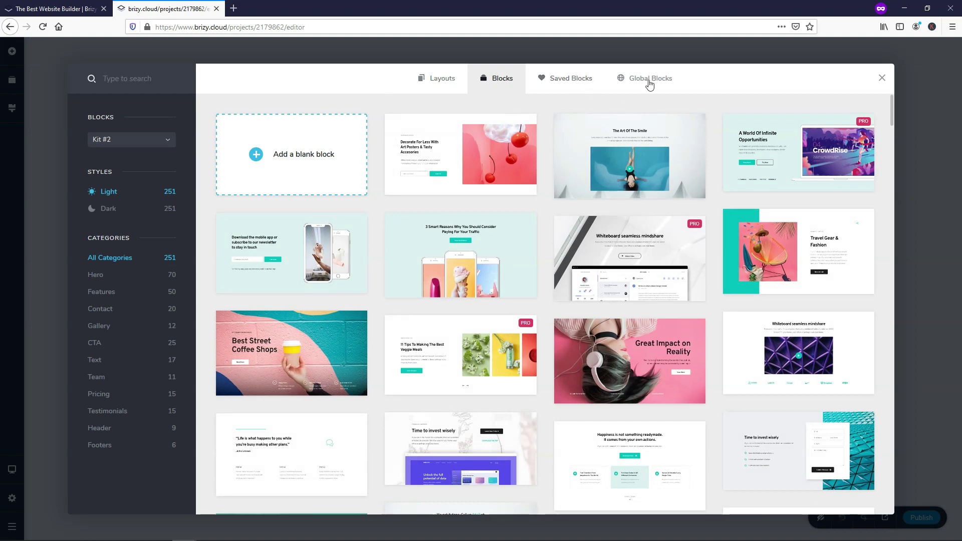
left_click(115, 144)
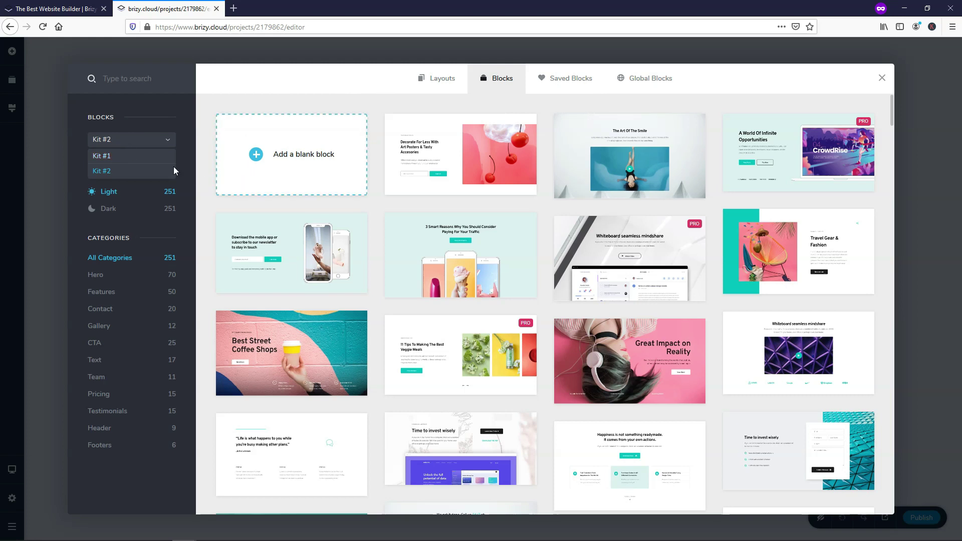
left_click(112, 158)
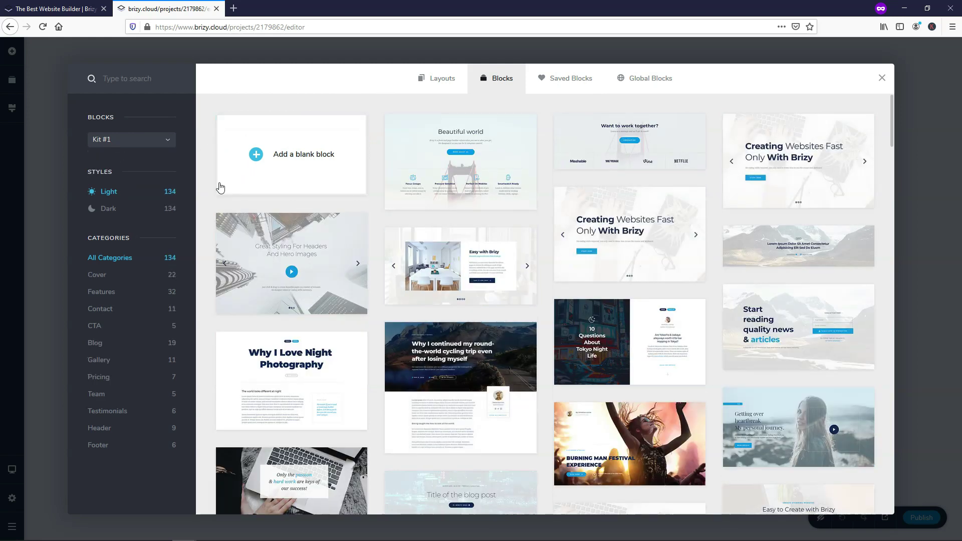
scroll(219, 192, "down", 5)
scroll(219, 191, "down", 10)
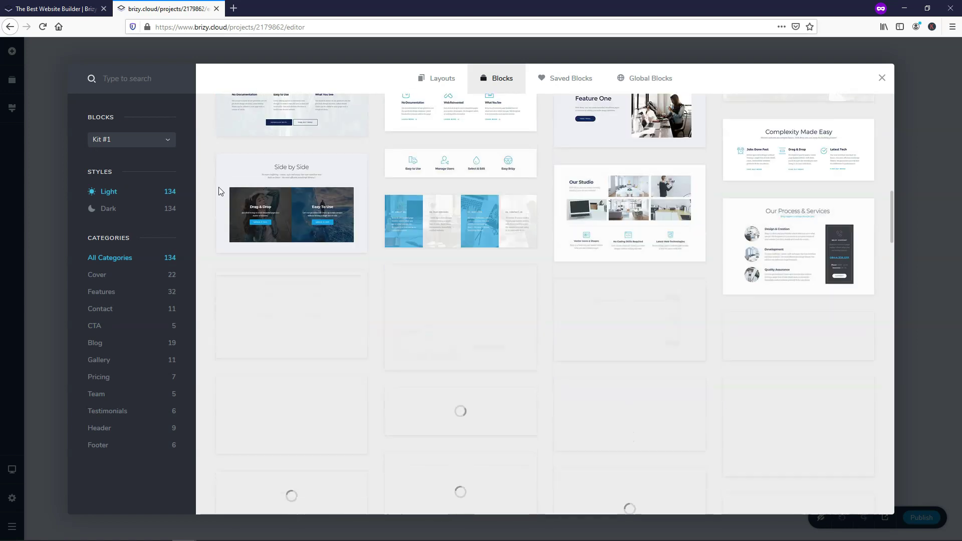
scroll(219, 191, "down", 15)
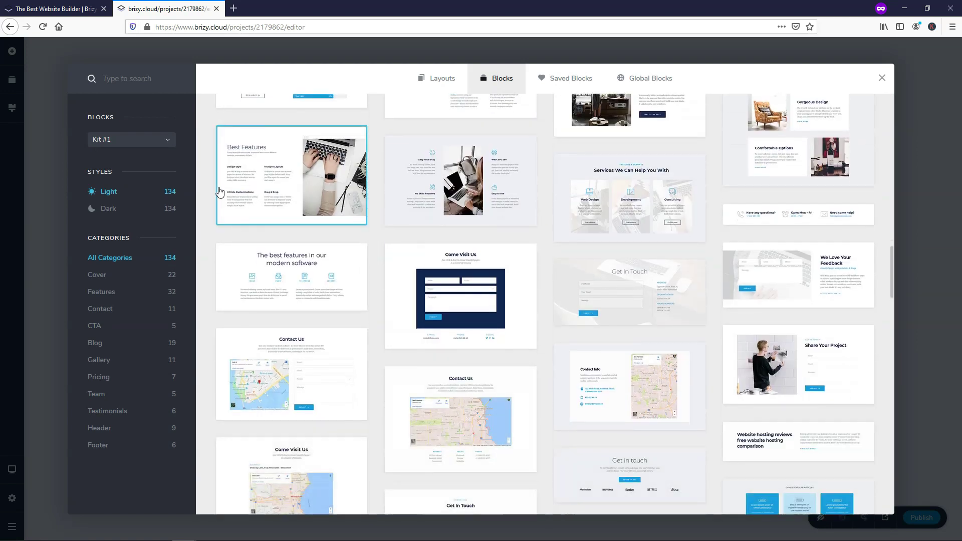
scroll(219, 192, "down", 15)
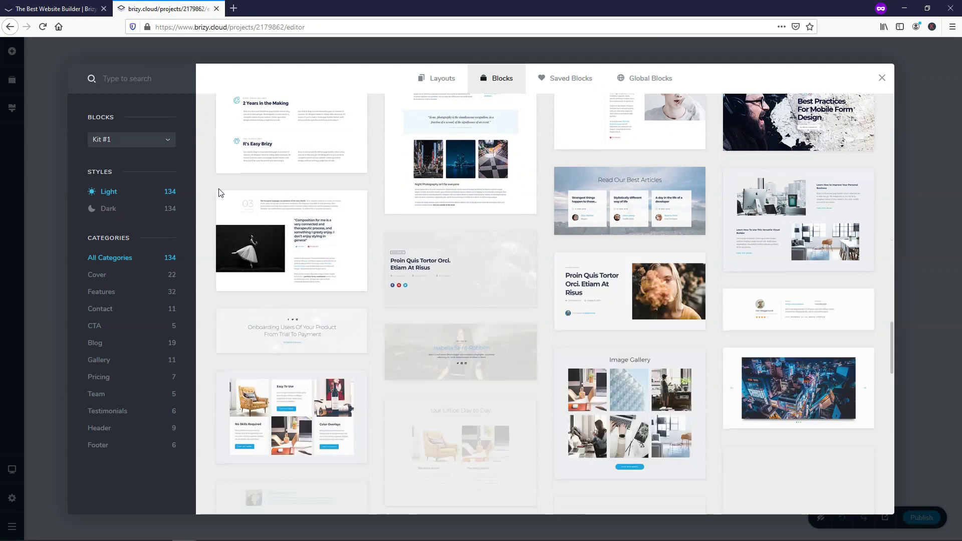
scroll(219, 193, "down", 15)
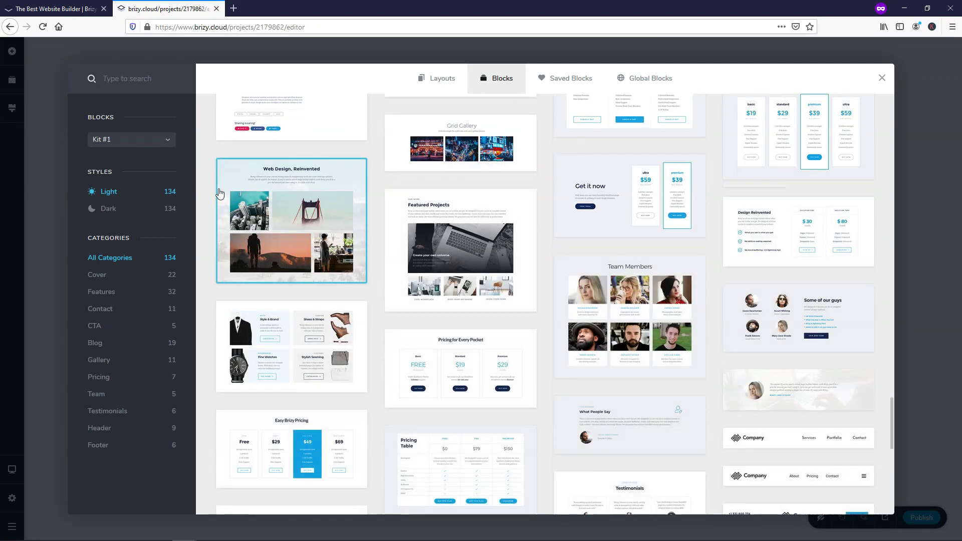
scroll(376, 246, "down", 10)
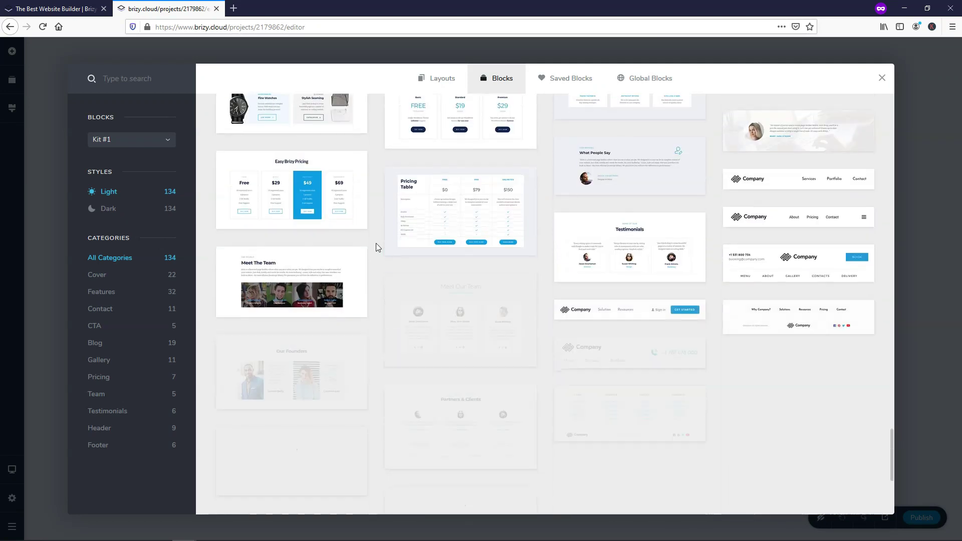
scroll(376, 242, "up", 10)
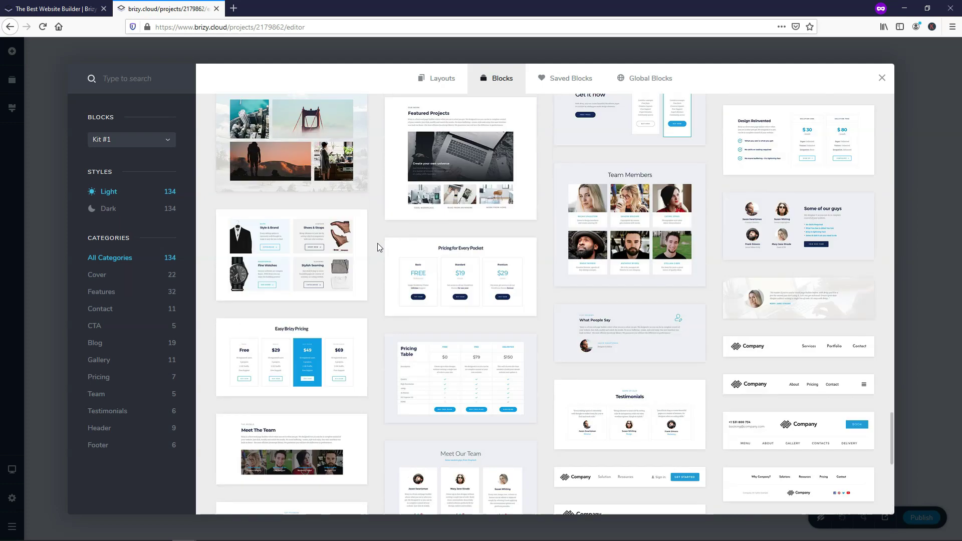
scroll(379, 242, "up", 15)
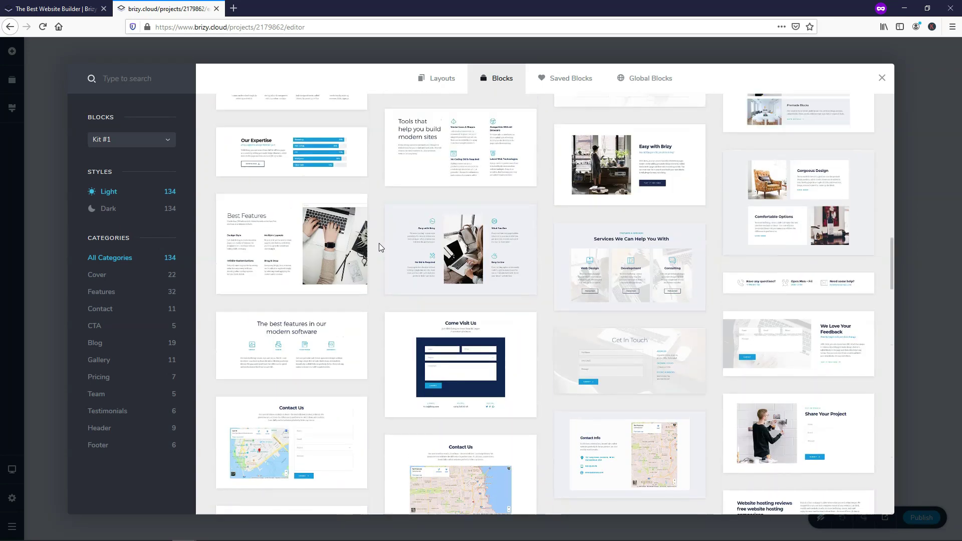
scroll(379, 243, "up", 10)
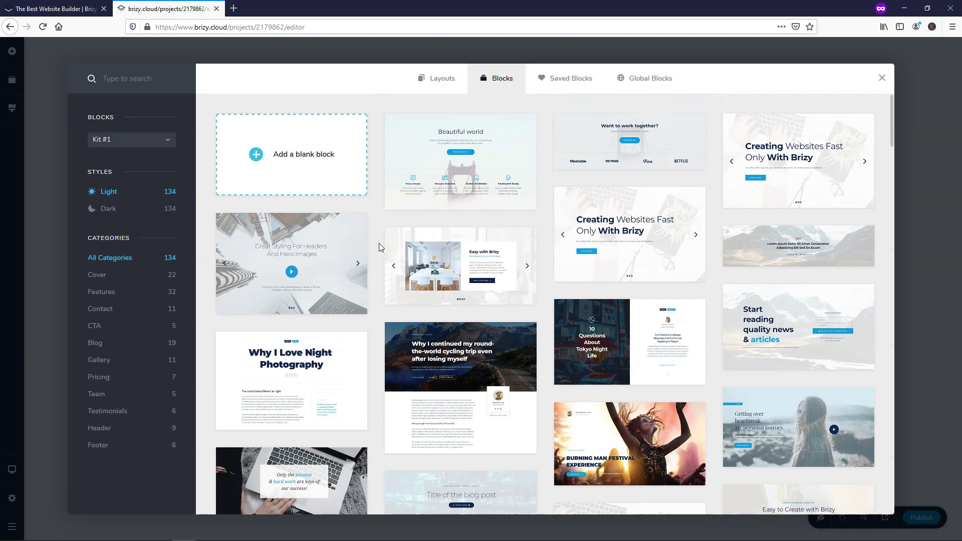
Step: Switch back to Kit #2, browse its blocks, and apply the Dark style
left_click(138, 147)
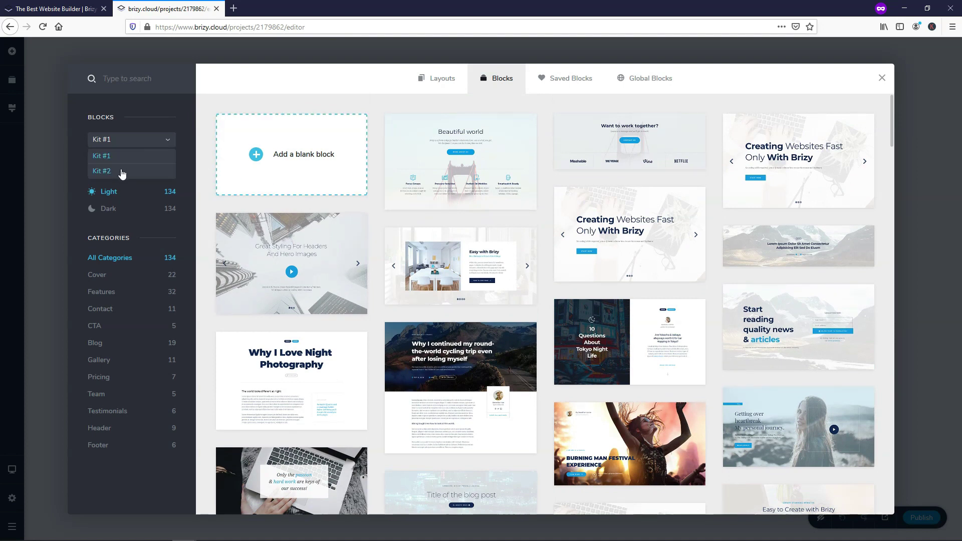
left_click(128, 167)
scroll(375, 178, "down", 15)
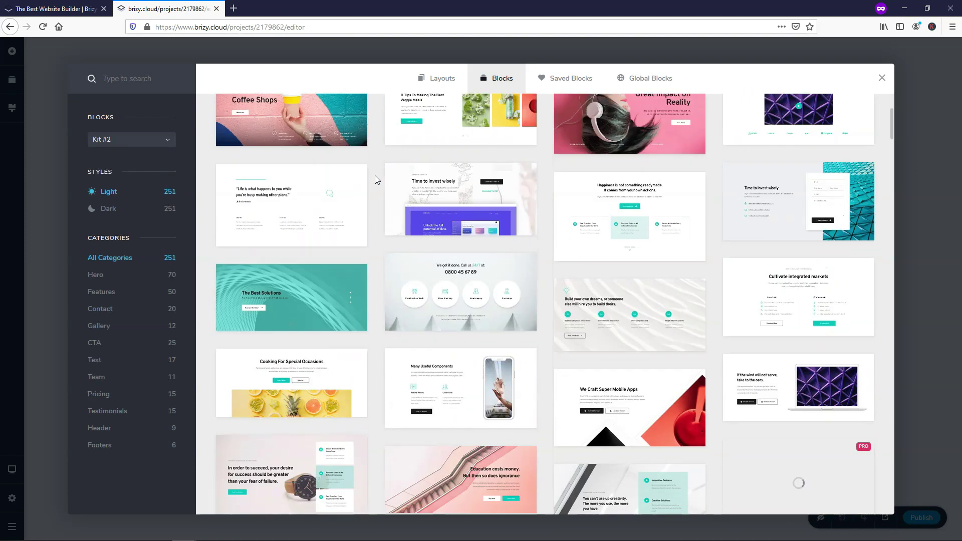
scroll(375, 176, "down", 10)
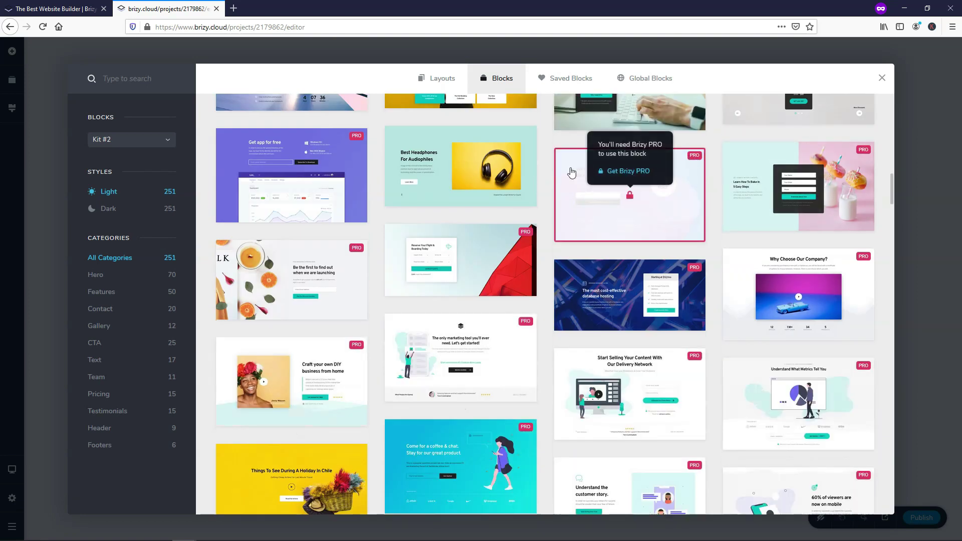
scroll(552, 164, "up", 6)
scroll(552, 164, "up", 5)
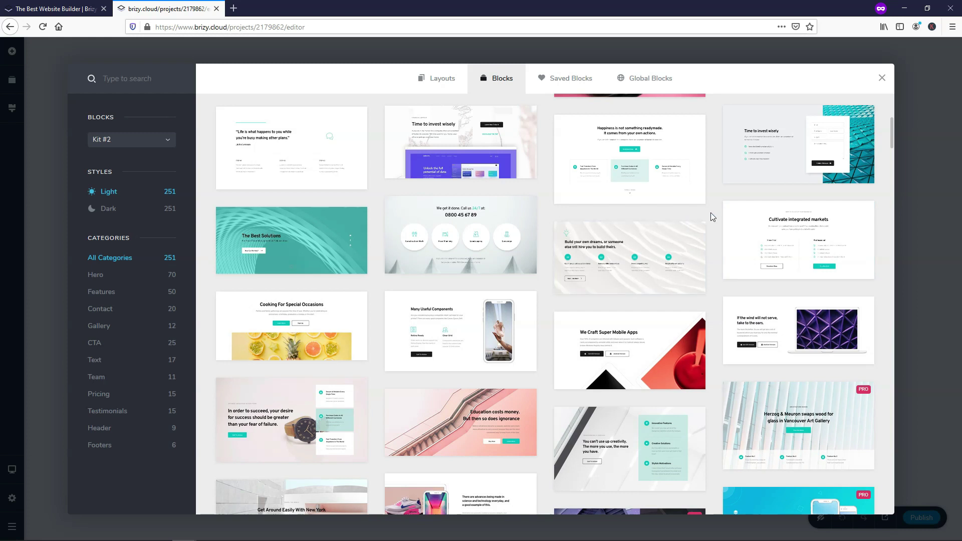
scroll(710, 213, "up", 5)
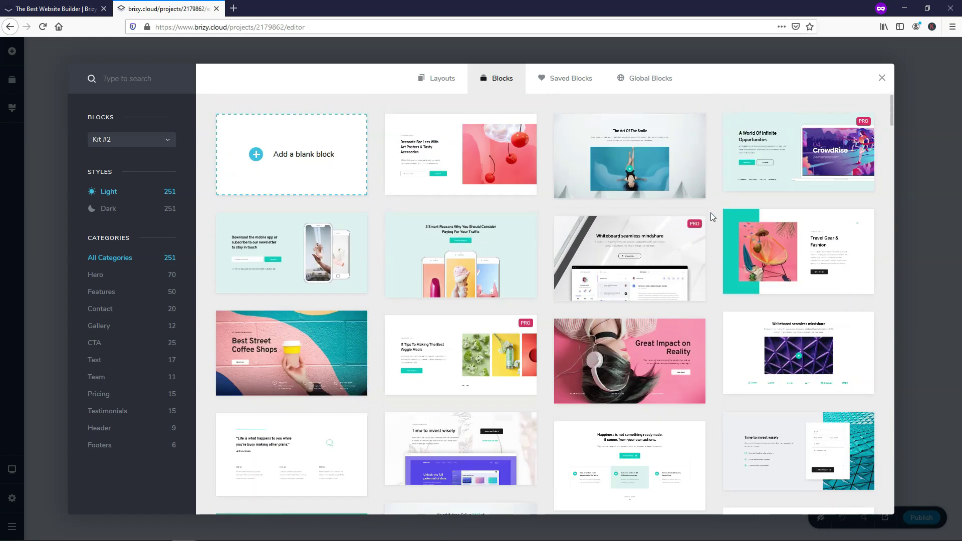
left_click(108, 210)
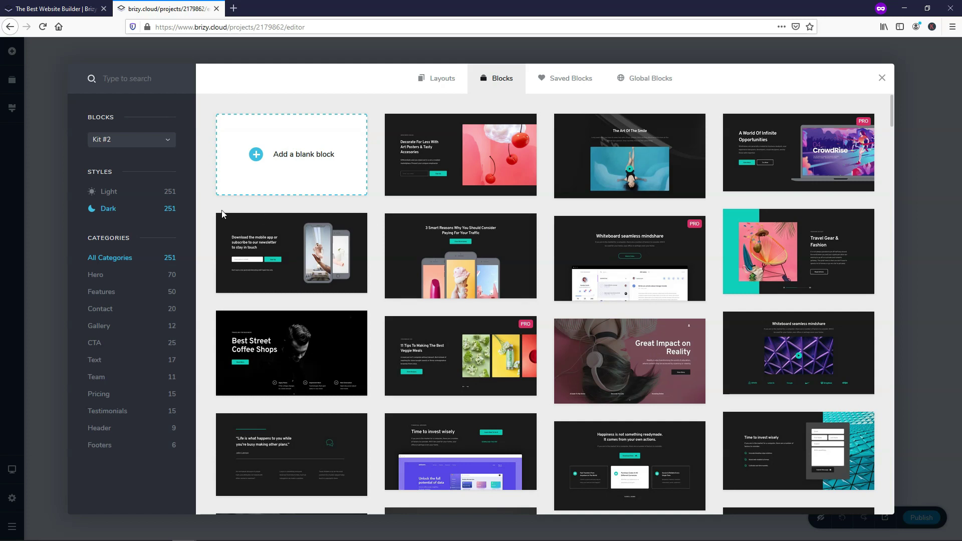
Step: Toggle the block style filter between Light and Dark, ending on Light
left_click(113, 192)
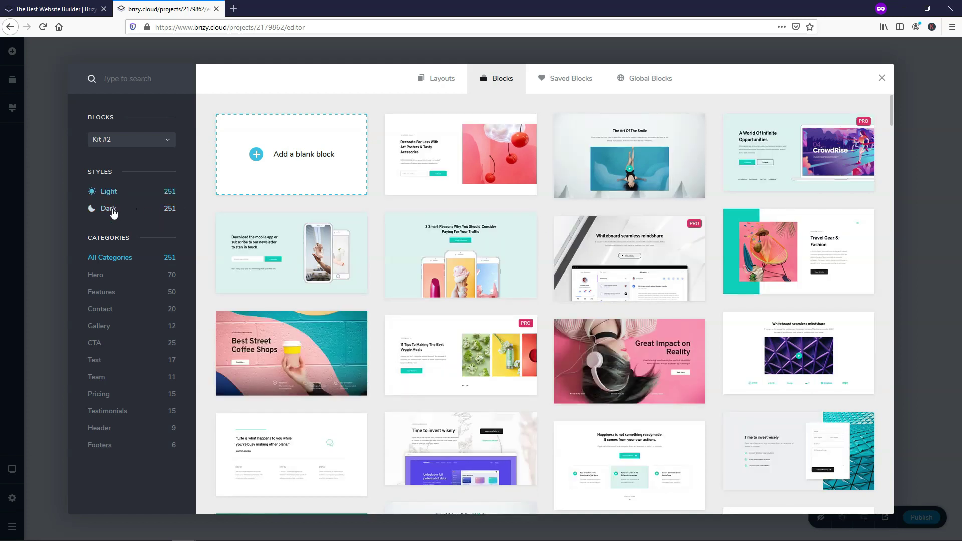
left_click(111, 209)
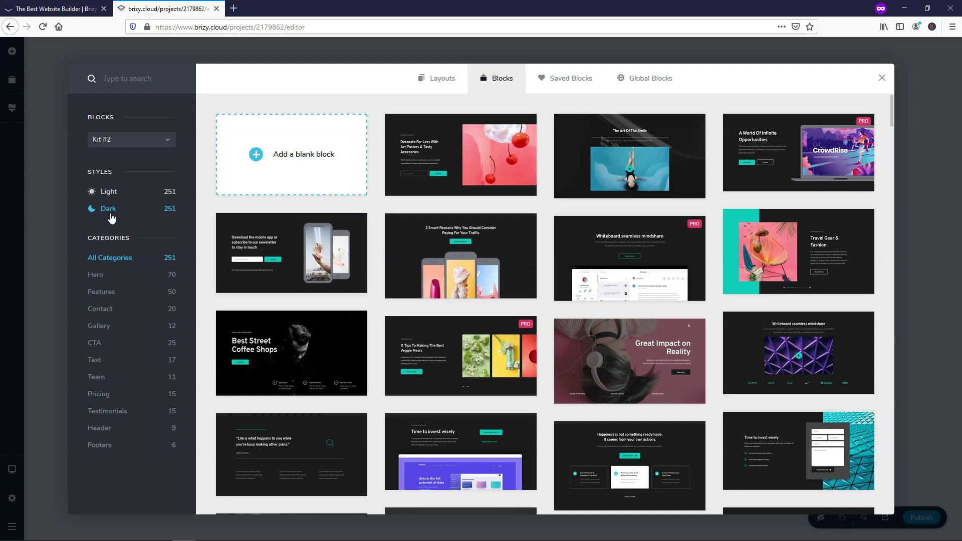
left_click(109, 193)
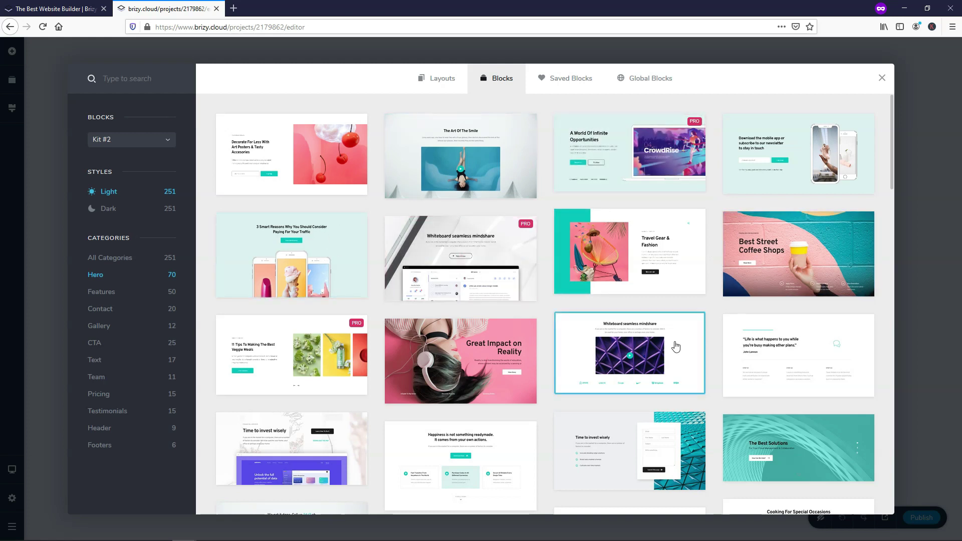
Step: Browse the Features, Contact and Gallery block categories
left_click(101, 295)
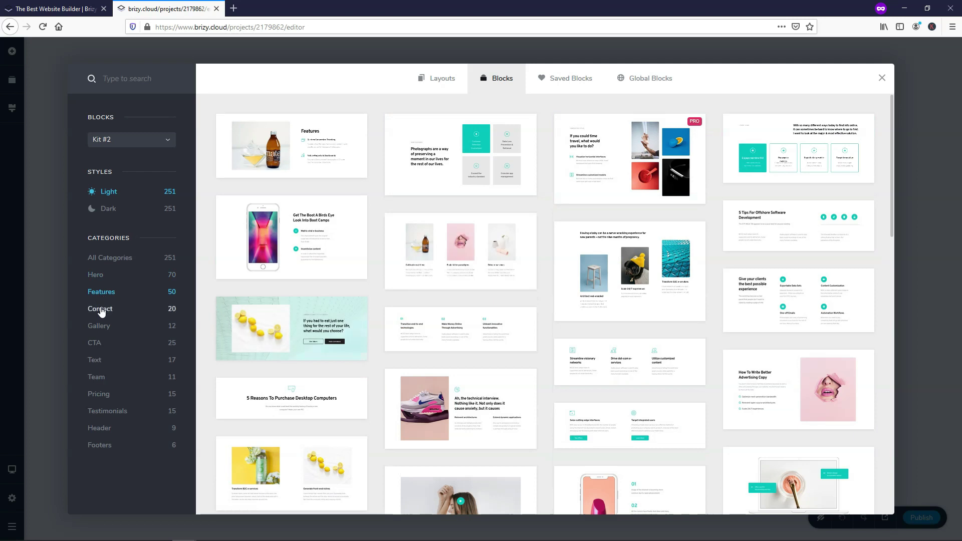
left_click(97, 308)
left_click(100, 327)
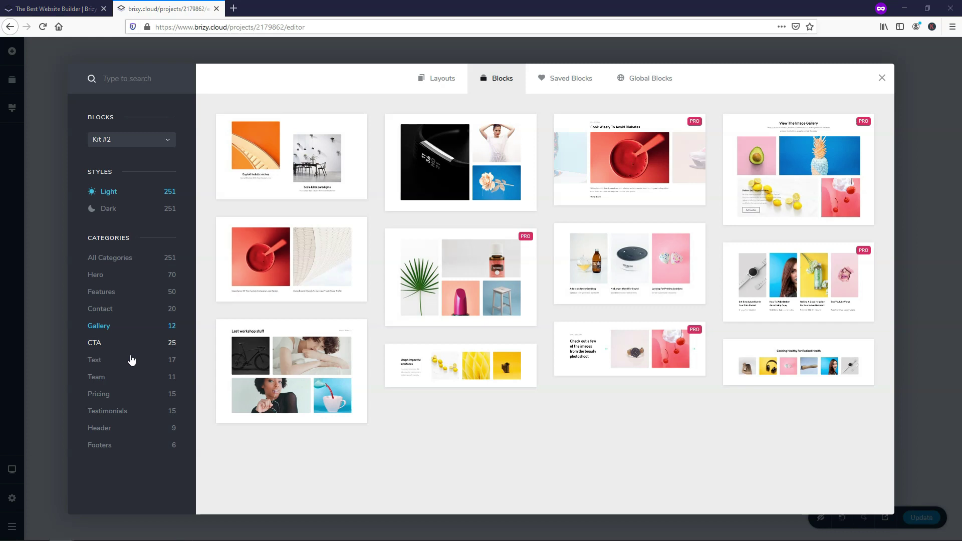
Step: Insert the 'Great Impact on Reality' block from the Hero category
mouse_move(446, 286)
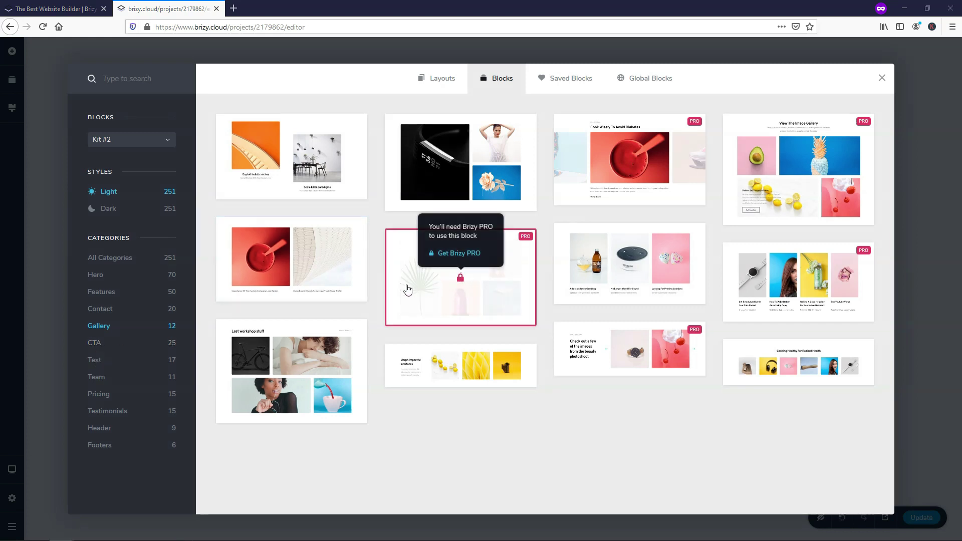
left_click(101, 277)
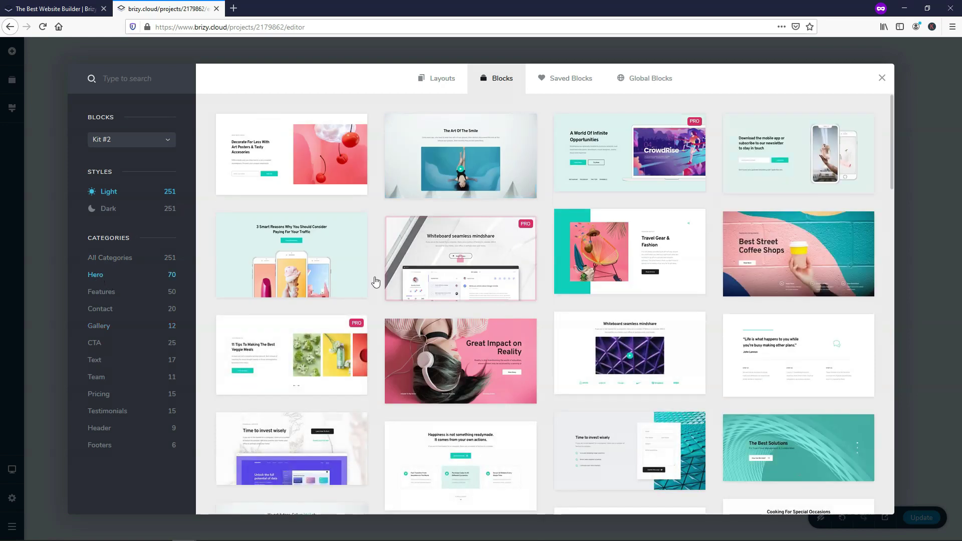
left_click(459, 354)
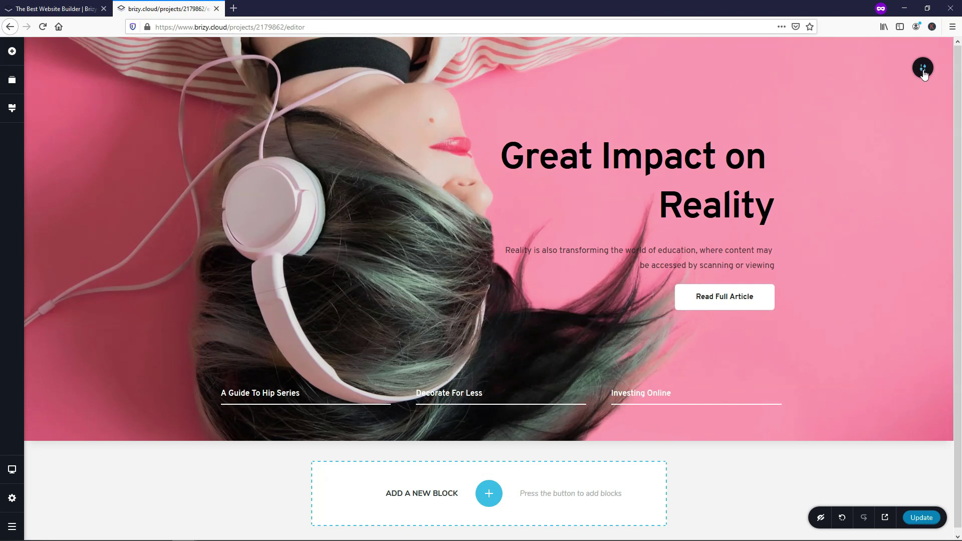
Step: Replace the hero background with the White Work Desk1 image and shift its focal point
mouse_move(924, 70)
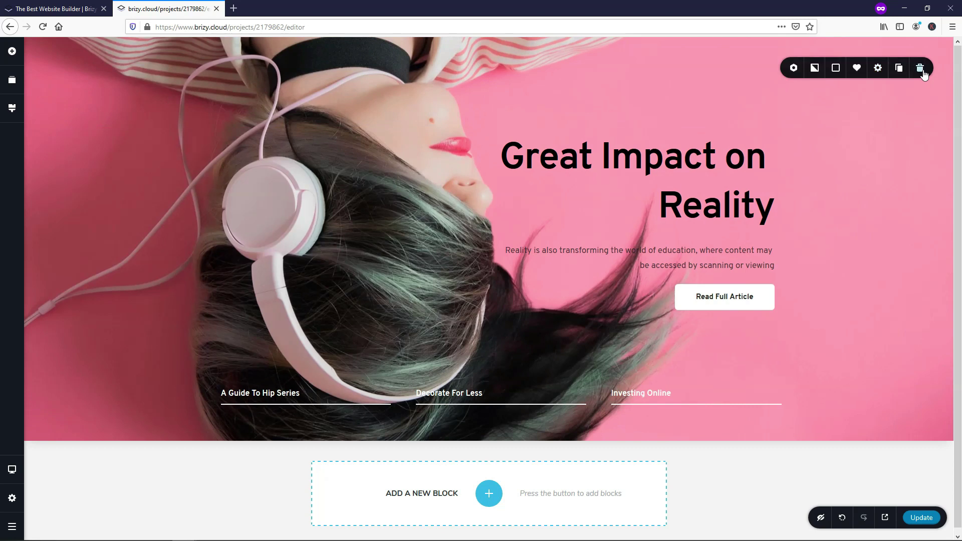
left_click(814, 69)
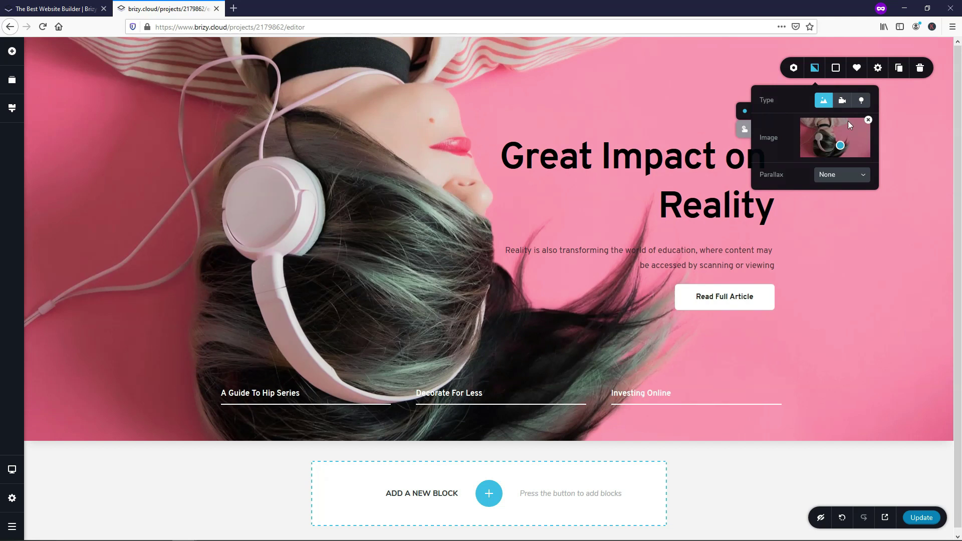
left_click(868, 121)
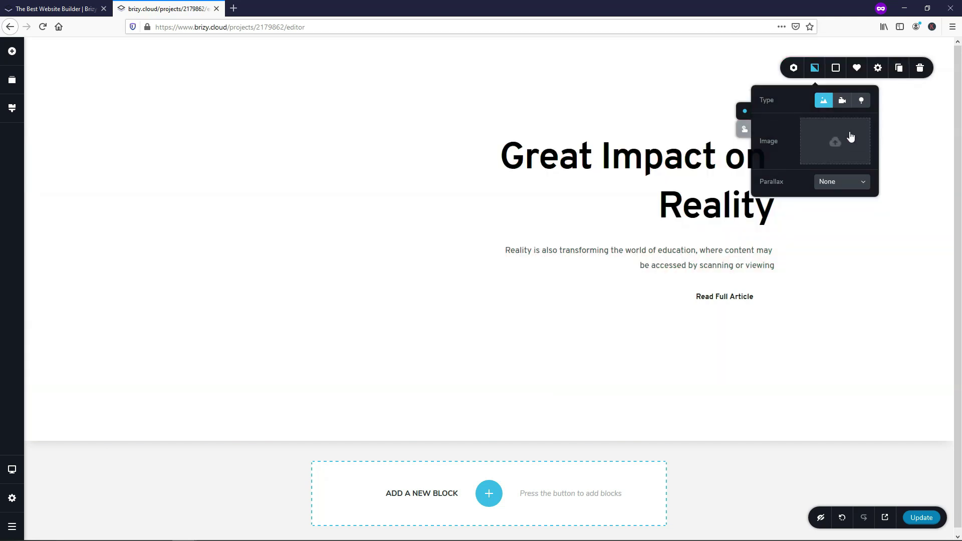
left_click(832, 142)
double_click(130, 90)
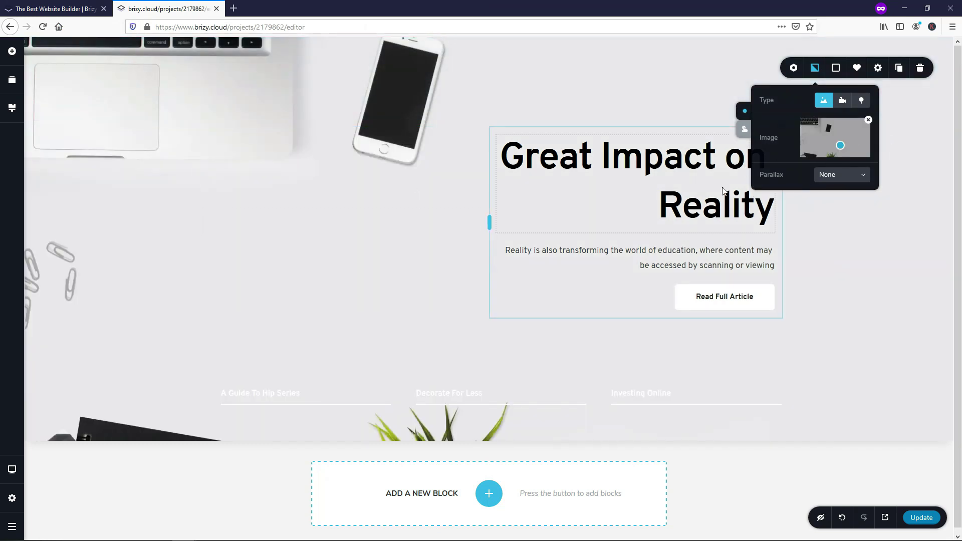
left_click_drag(837, 144, 794, 120)
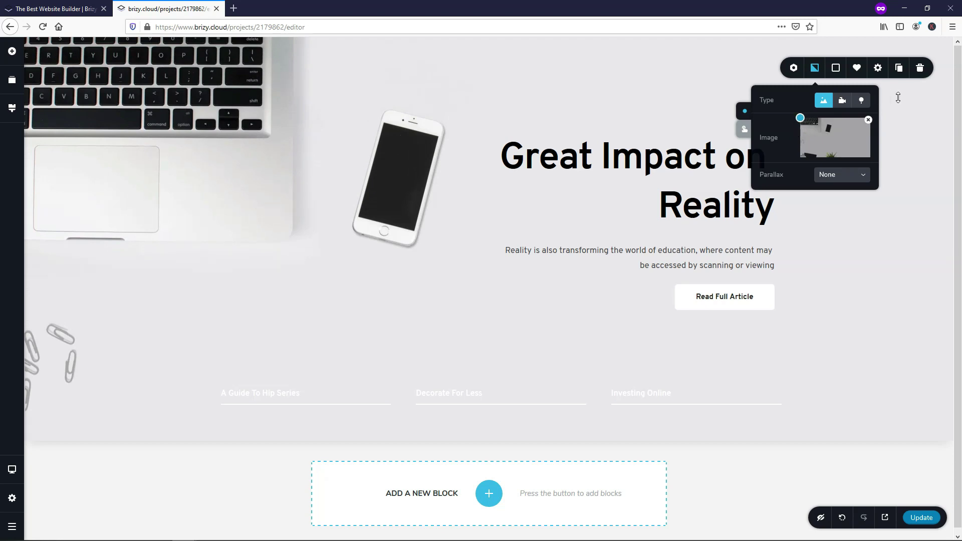
left_click(926, 517)
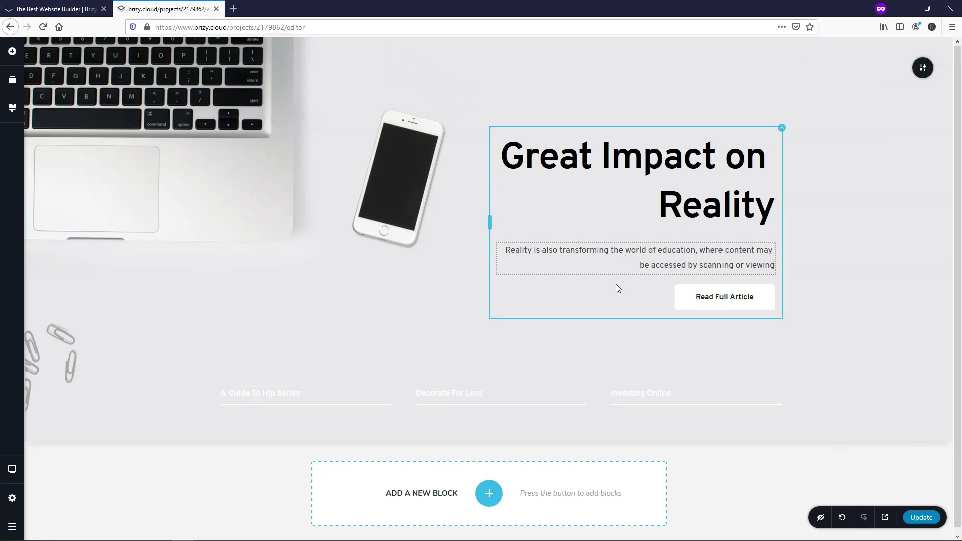
Step: Make the 'A Guide To Hip Series' heading black after briefly trying teal
left_click(314, 396)
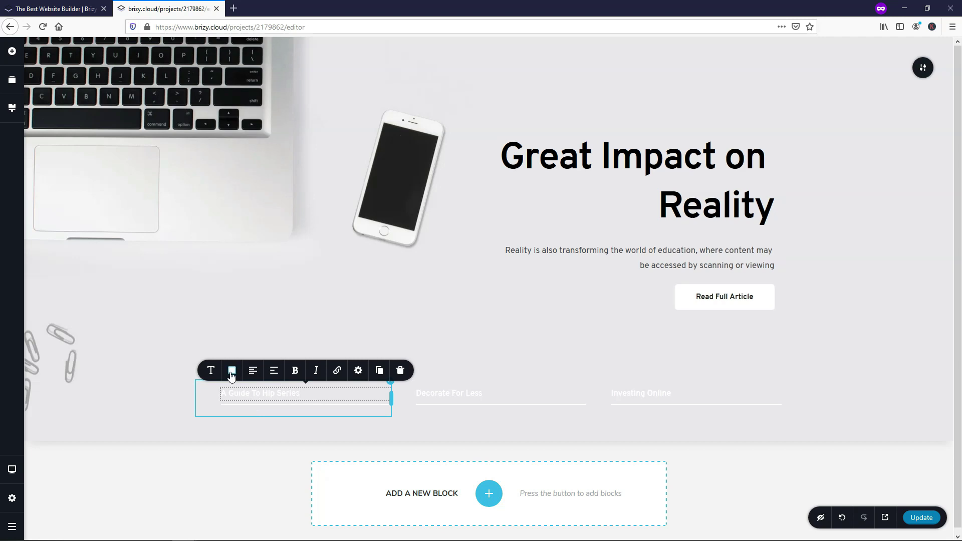
left_click(232, 370)
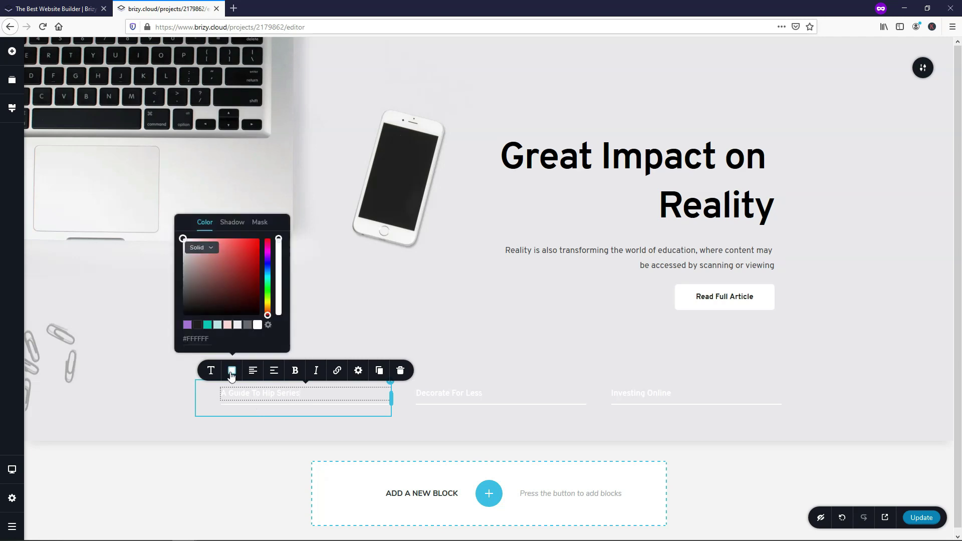
left_click(198, 325)
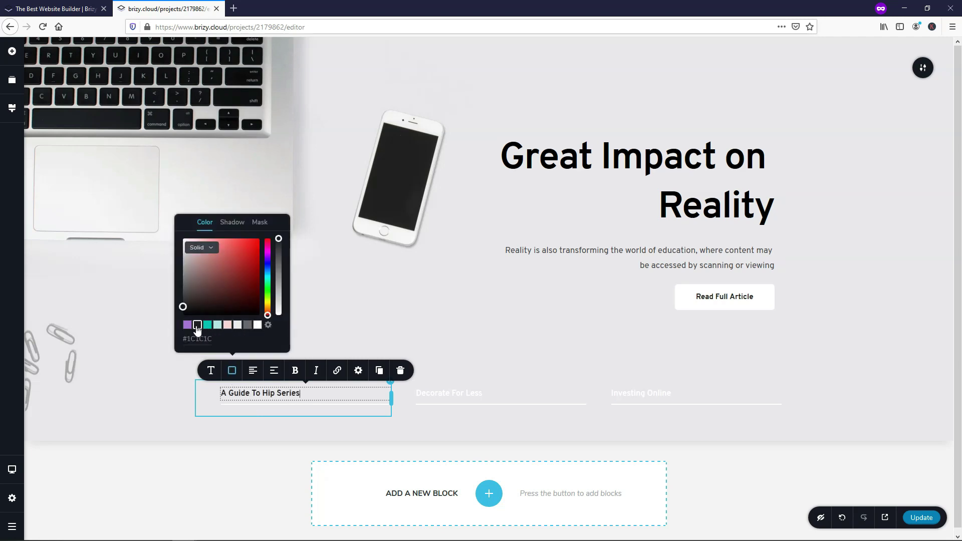
mouse_move(236, 279)
left_mouse_down()
mouse_move(247, 258)
mouse_move(268, 272)
mouse_move(244, 277)
mouse_move(252, 269)
left_mouse_up()
left_click(268, 280)
left_click(198, 326)
Step: Make the 'Decorate For Less' and 'Investing Online' headings black as well
left_click(453, 394)
left_click(427, 370)
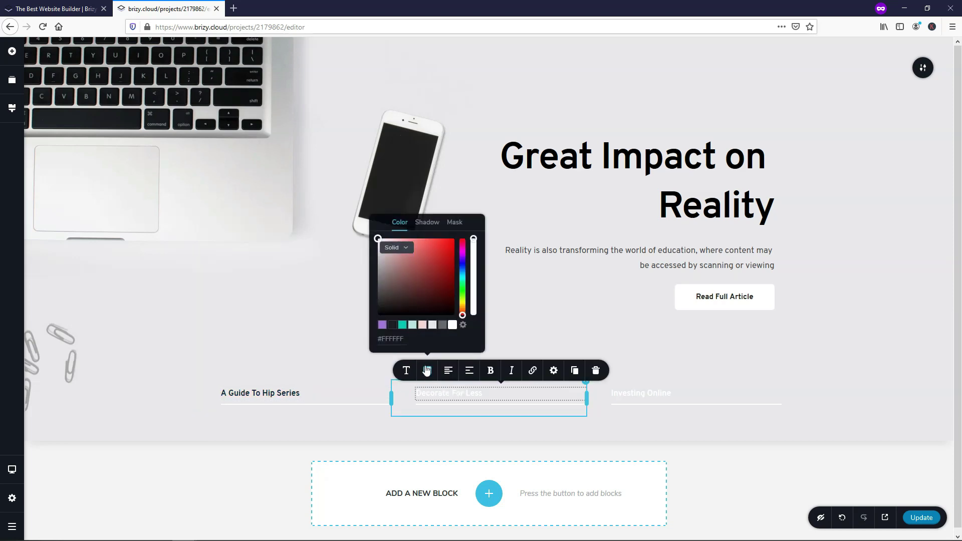
left_click(392, 326)
left_click(695, 393)
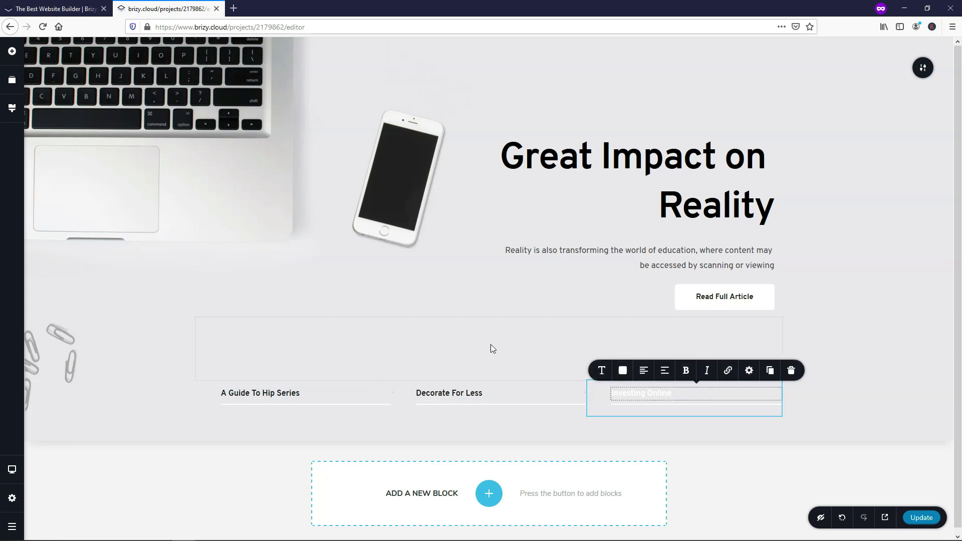
left_click(626, 376)
left_click(588, 325)
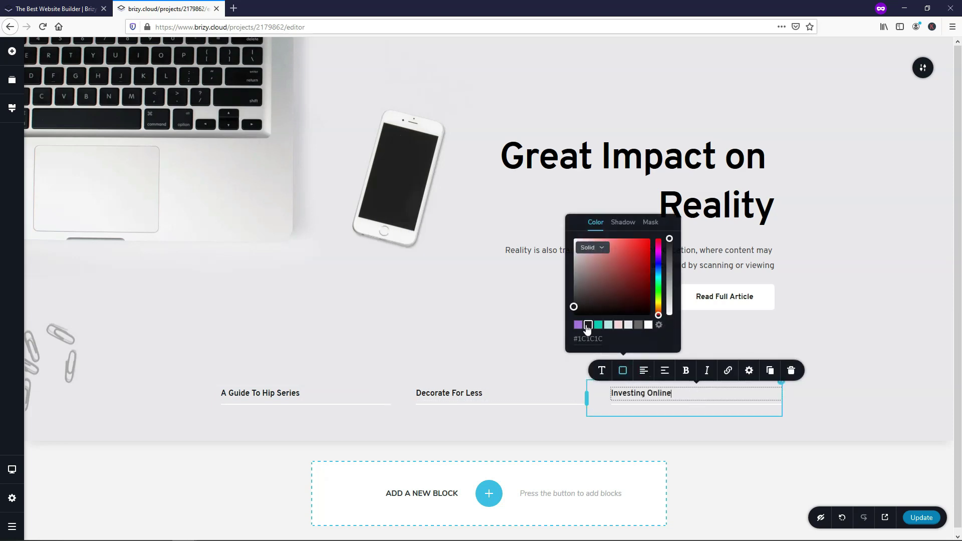
left_click(919, 517)
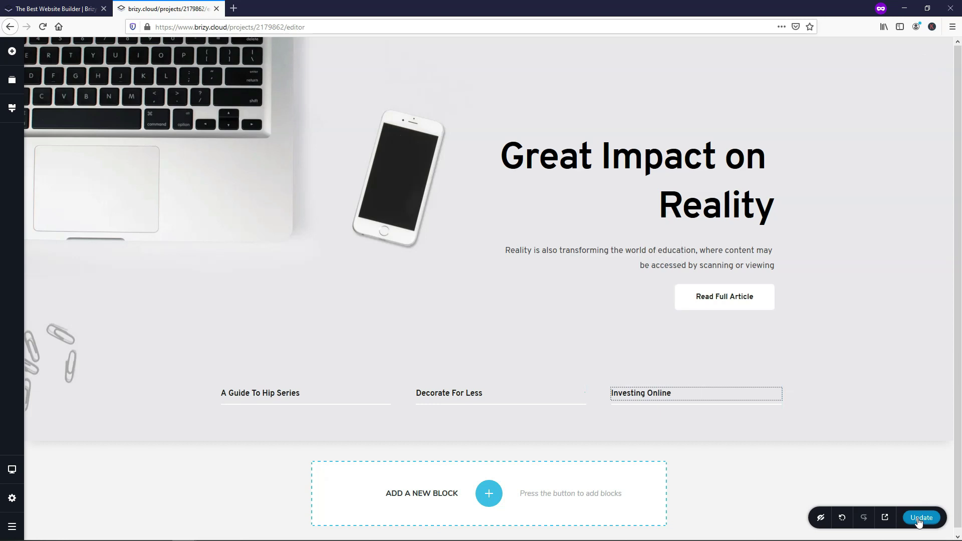
scroll(477, 313, "down", 1)
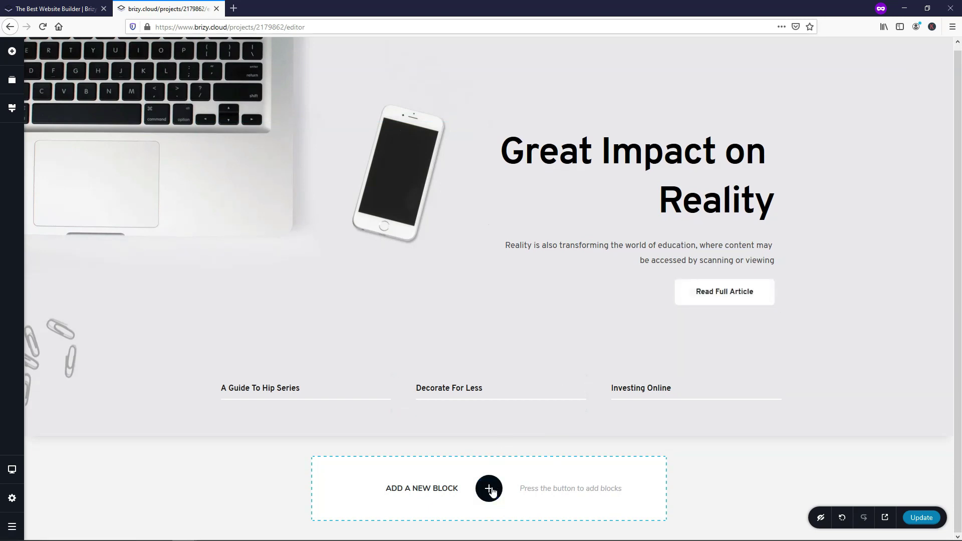
Step: Insert the 'Beyond The Naked Eye' block from the Text category
left_click(489, 489)
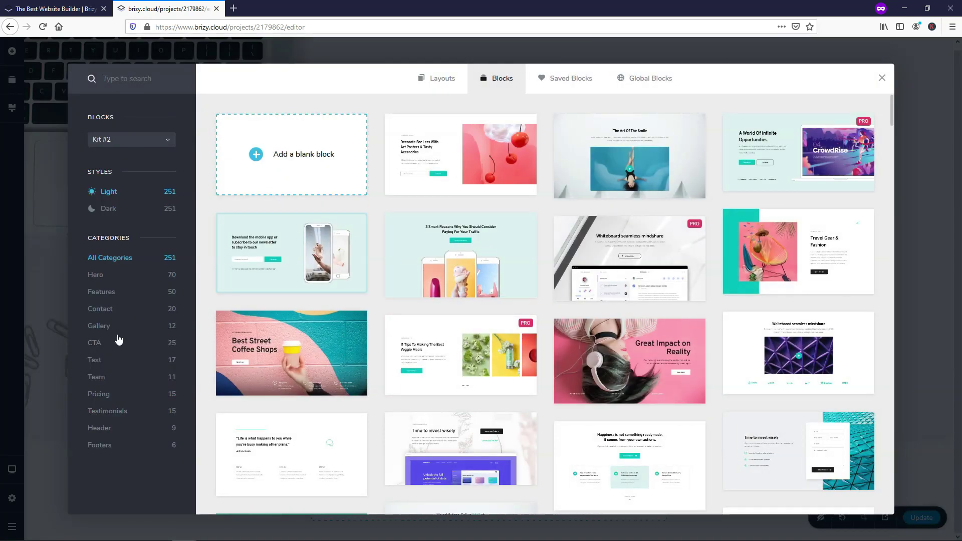
left_click(102, 363)
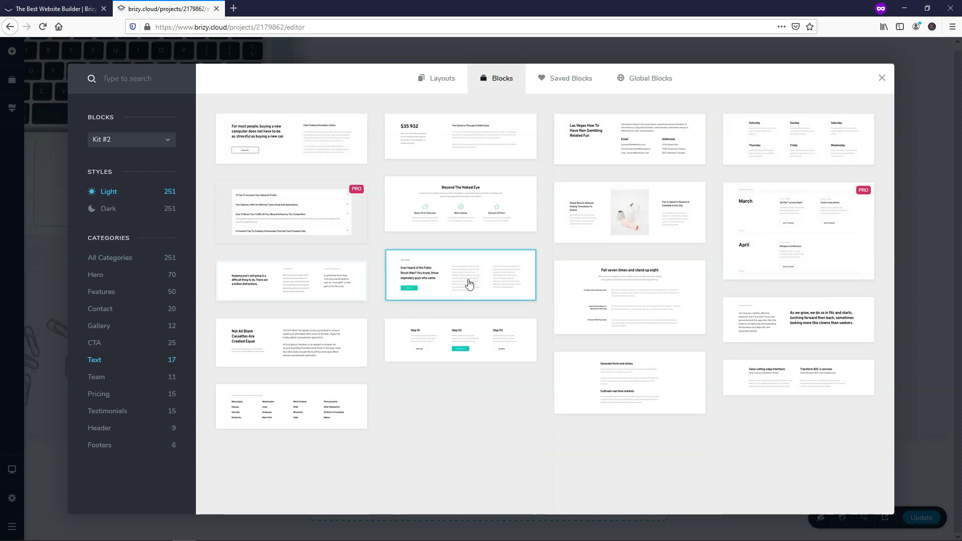
left_click(464, 210)
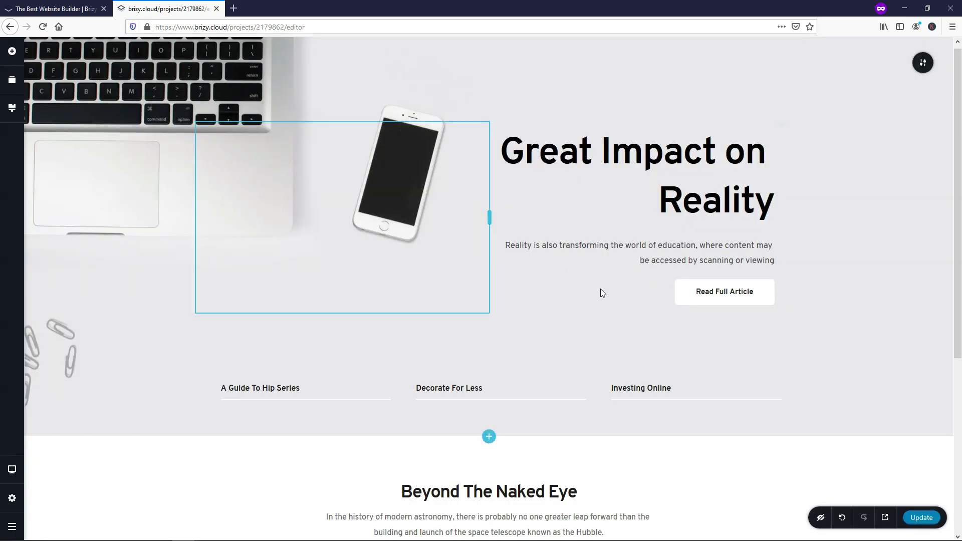
Step: Try right and left alignment on the Moon Gazing icon, leaving it centred
left_click_drag(344, 384, 235, 380)
left_click(240, 357)
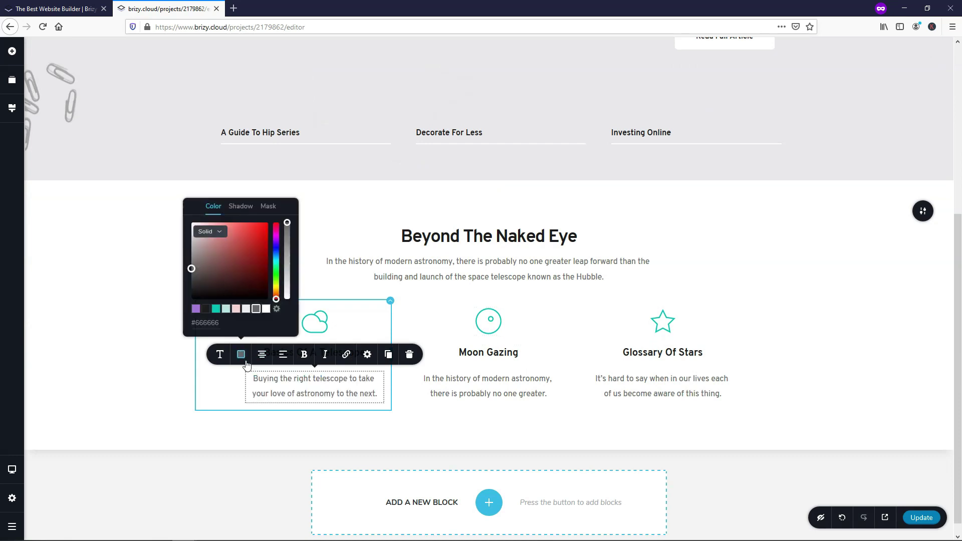
left_click(488, 383)
left_click(490, 326)
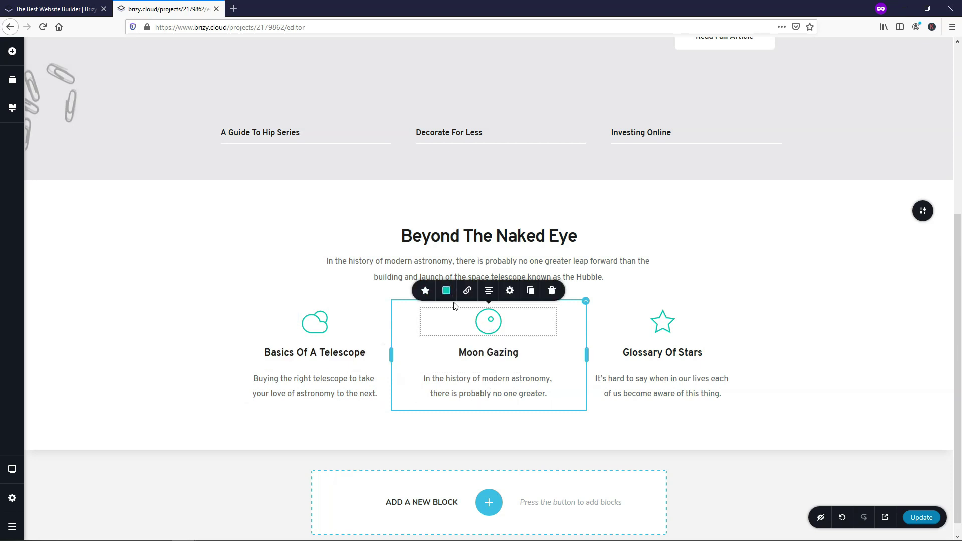
left_click(489, 291)
left_click(489, 291)
left_click(489, 291)
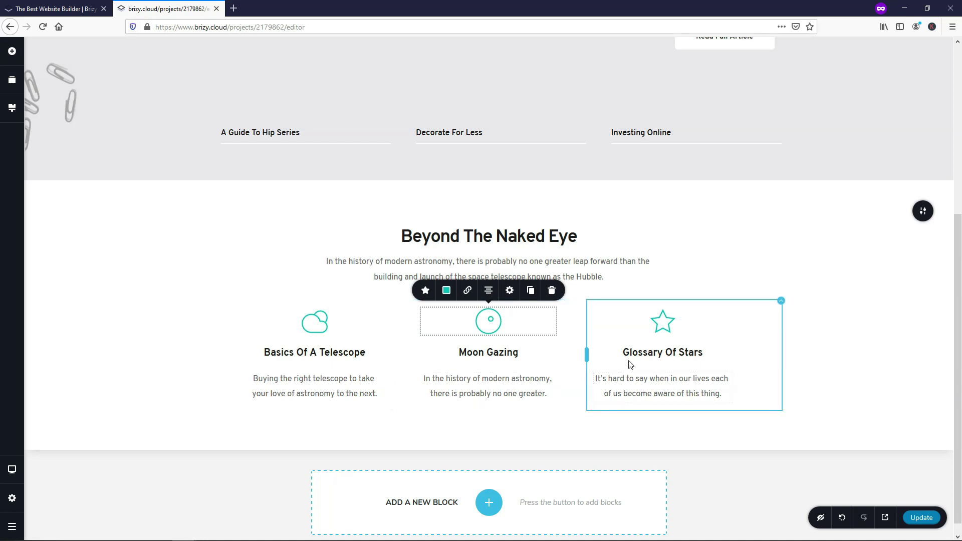
scroll(619, 386, "down", 1)
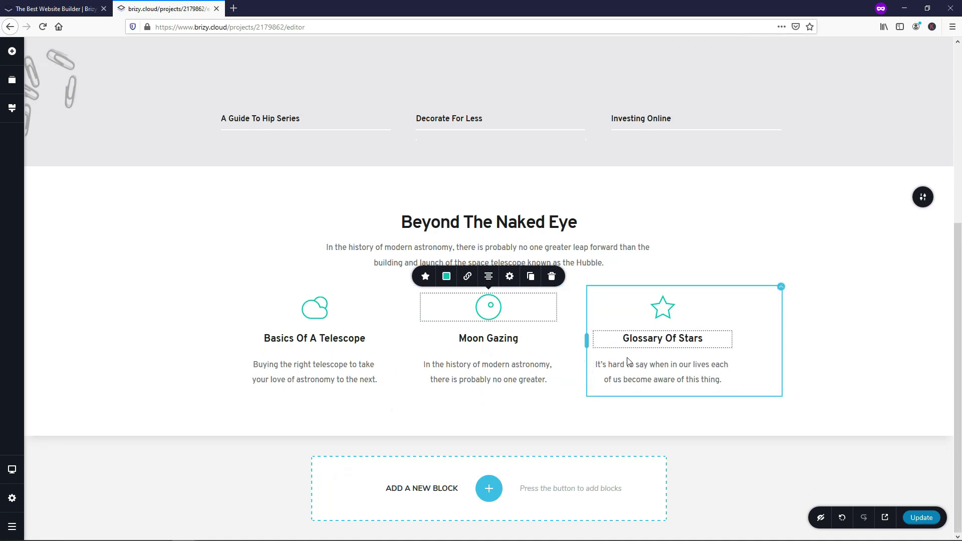
Step: Add the CTA block 'I would rather die of passion than of boredom' below the astronomy section
left_click(489, 488)
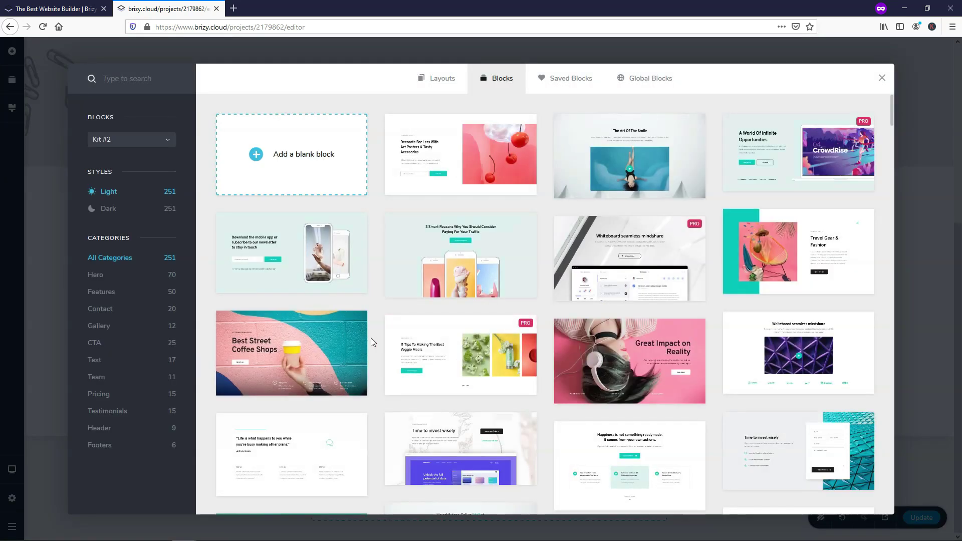
left_click(95, 342)
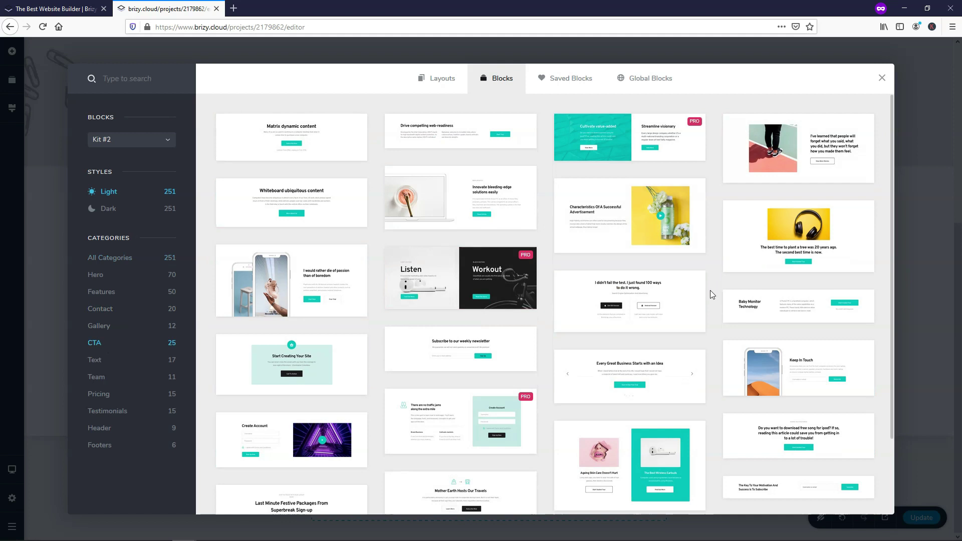
left_click(303, 278)
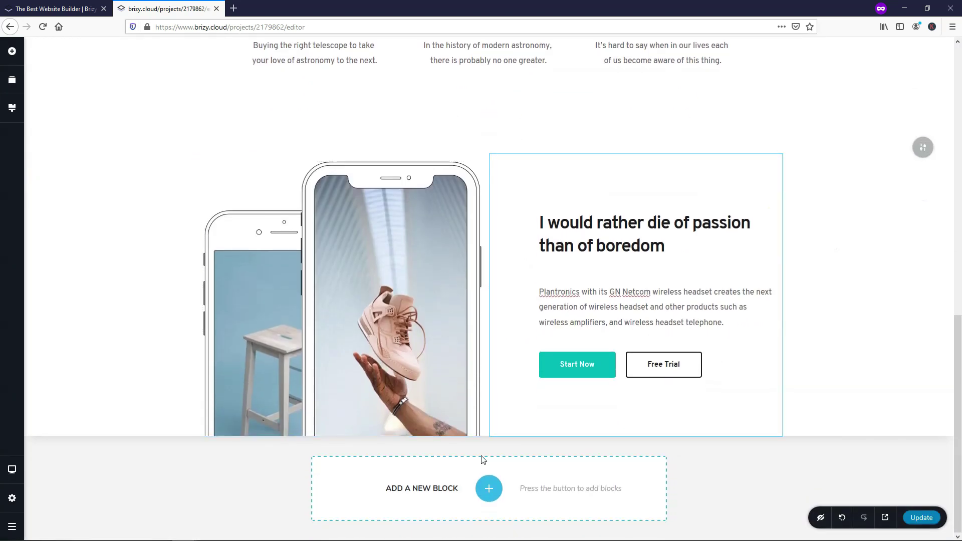
left_click(488, 488)
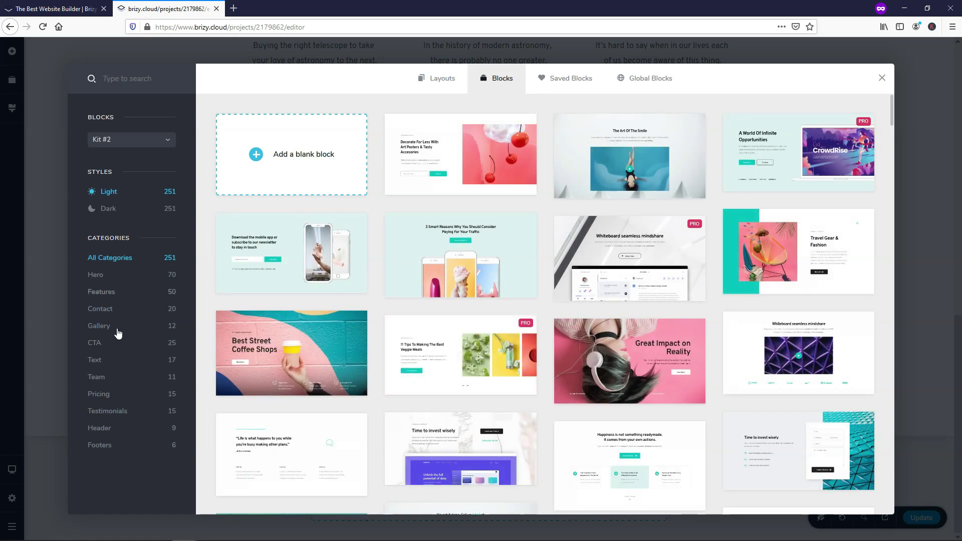
left_click(99, 362)
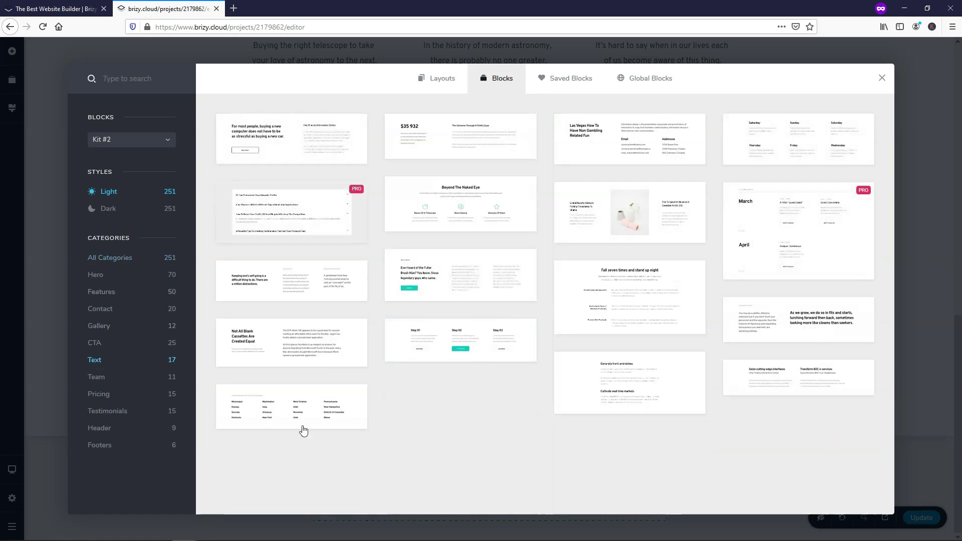
left_click(311, 405)
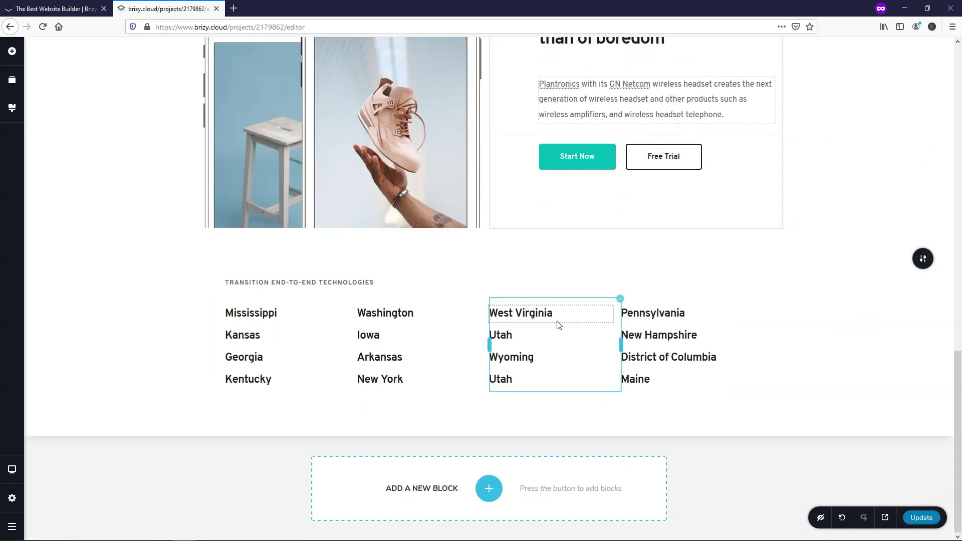
scroll(558, 325, "up", 15)
scroll(558, 324, "down", 4)
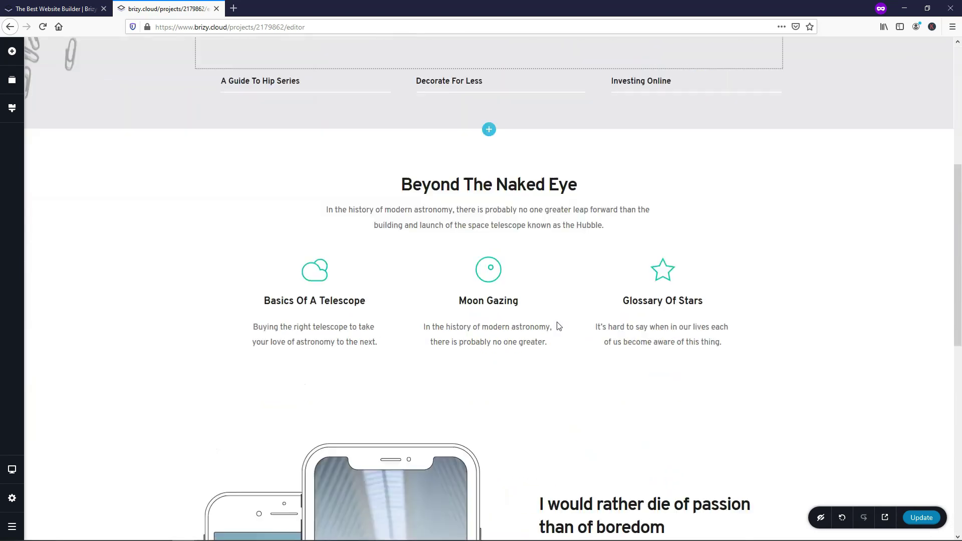
scroll(558, 325, "down", 9)
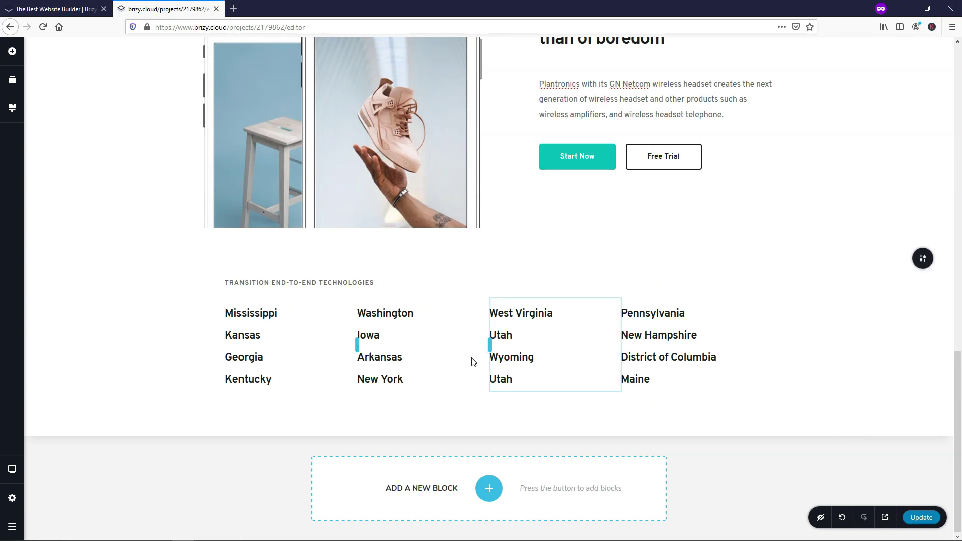
left_click(884, 519)
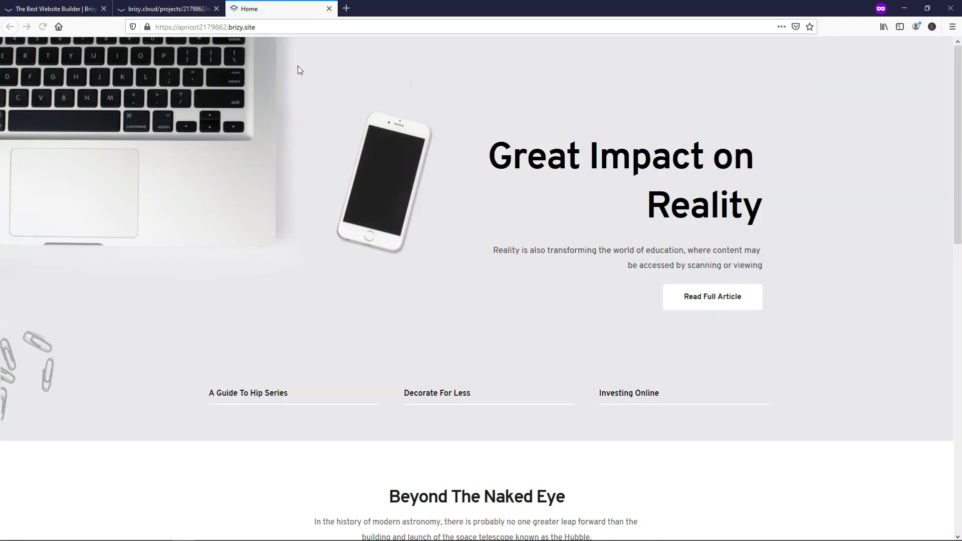
scroll(535, 150, "down", 12)
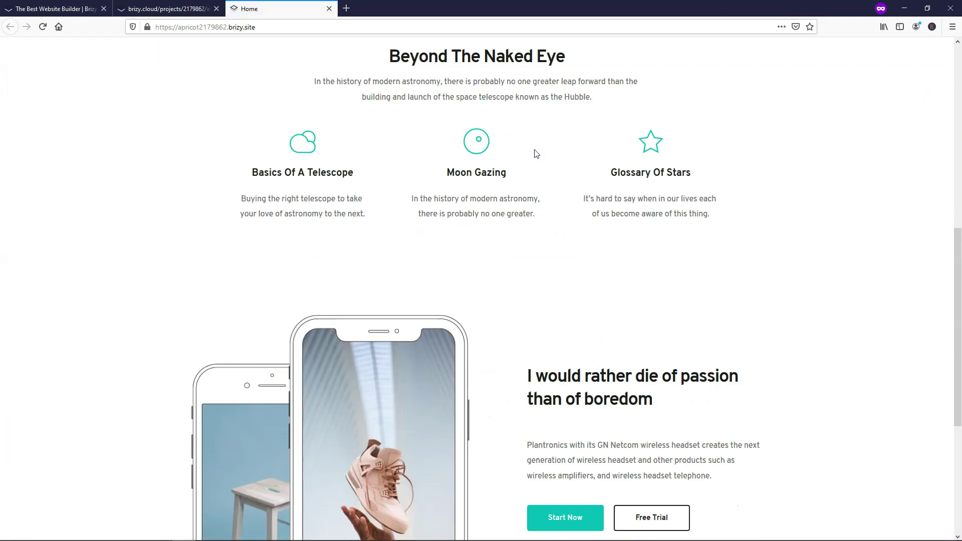
scroll(536, 146, "up", 12)
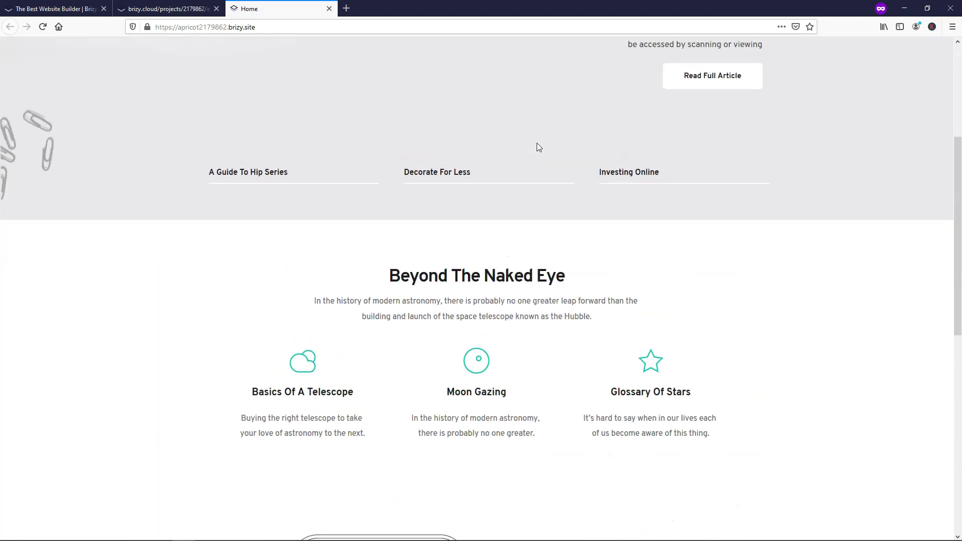
left_click(330, 8)
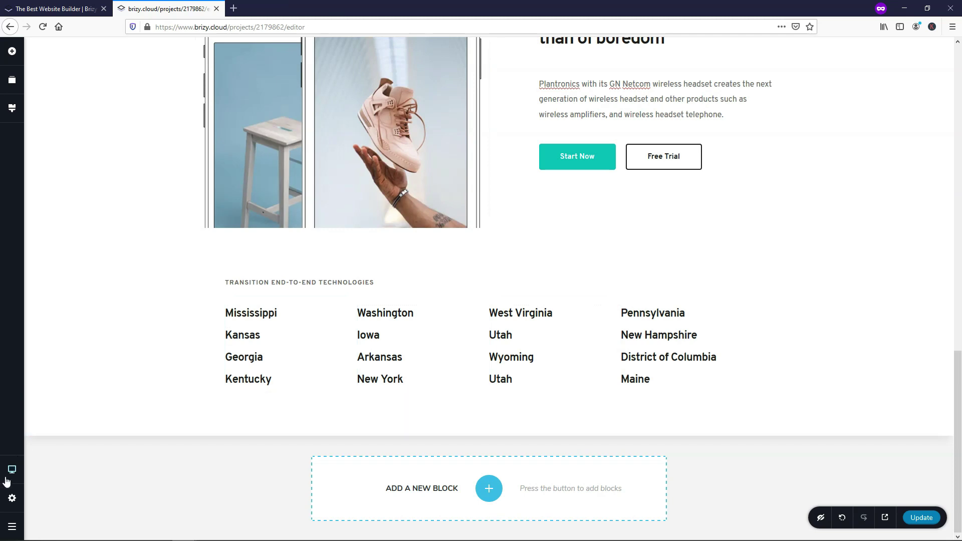
mouse_move(11, 472)
left_click(67, 458)
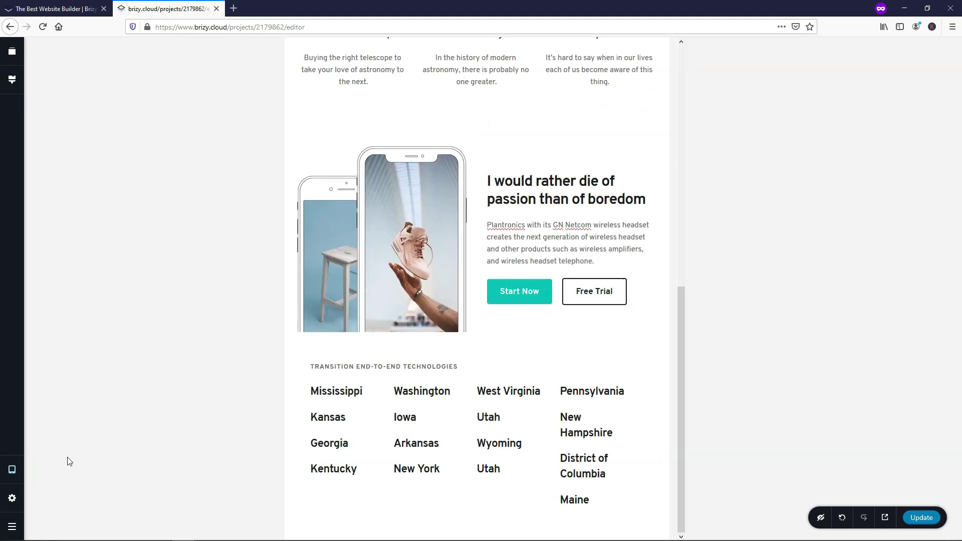
mouse_move(11, 470)
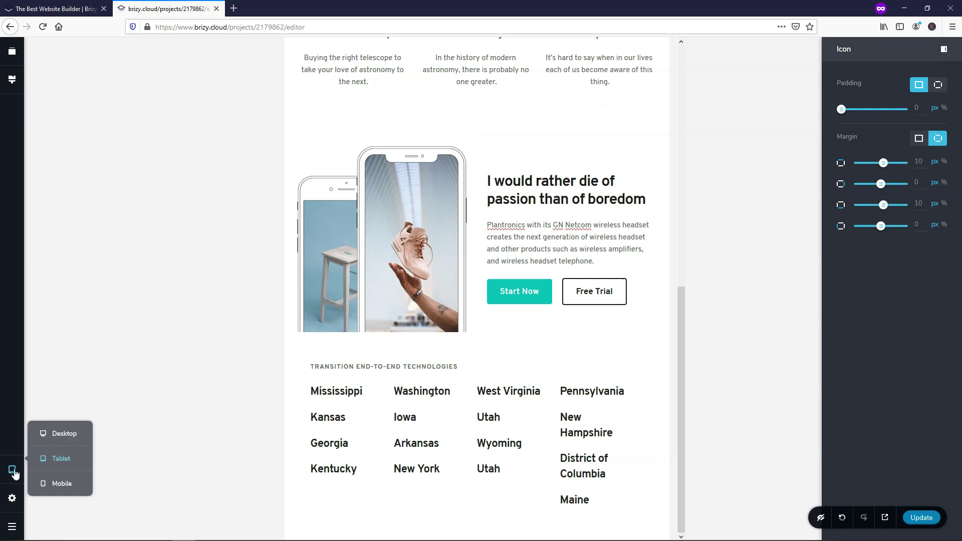
left_click(63, 485)
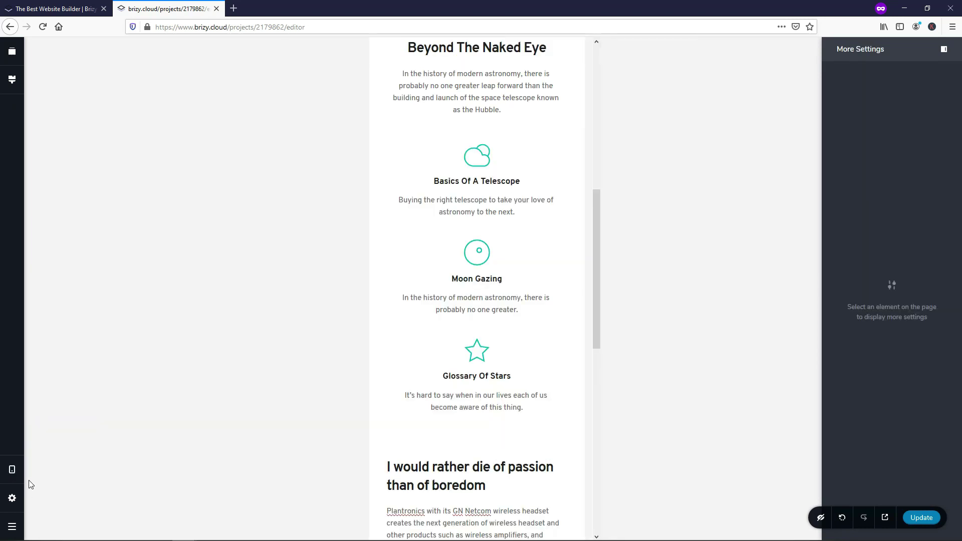
scroll(466, 215, "up", 7)
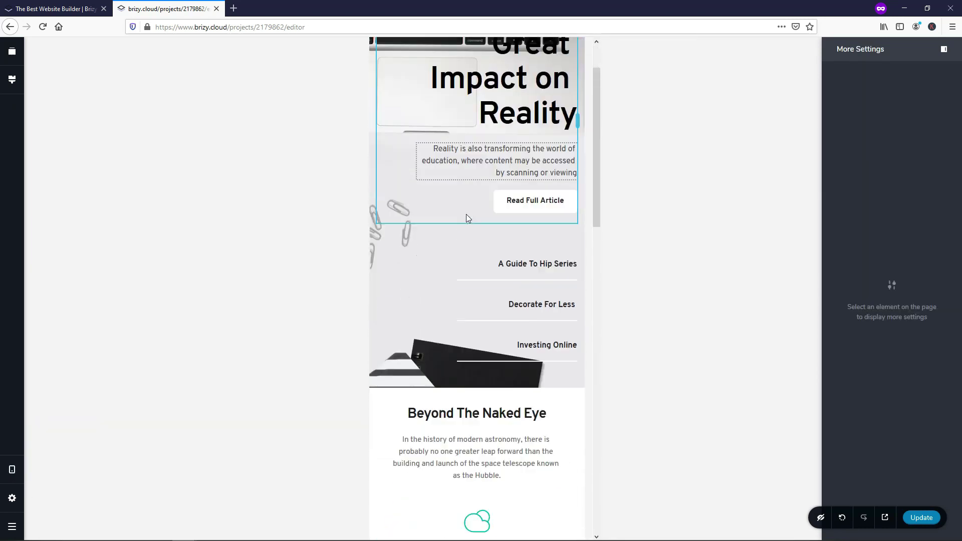
scroll(466, 218, "down", 15)
scroll(453, 226, "up", 15)
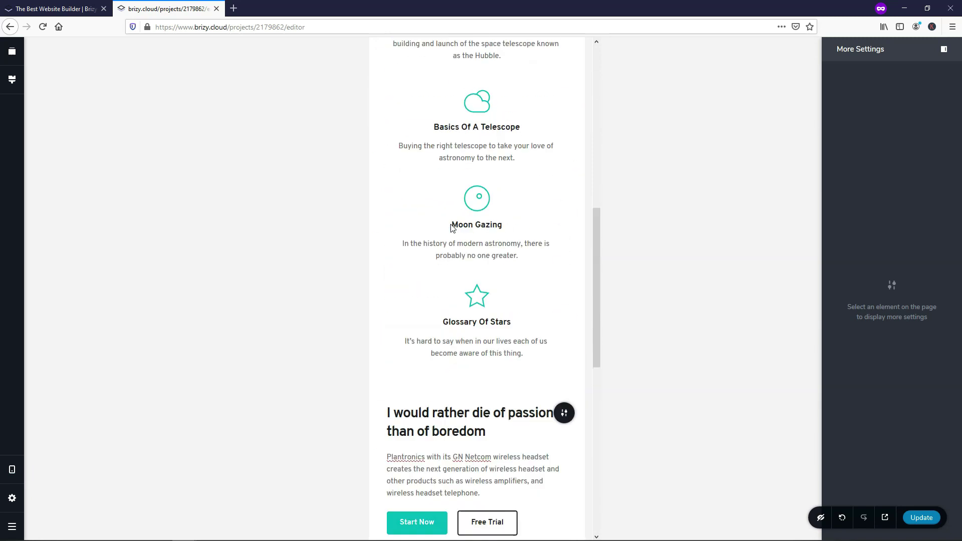
left_click(12, 468)
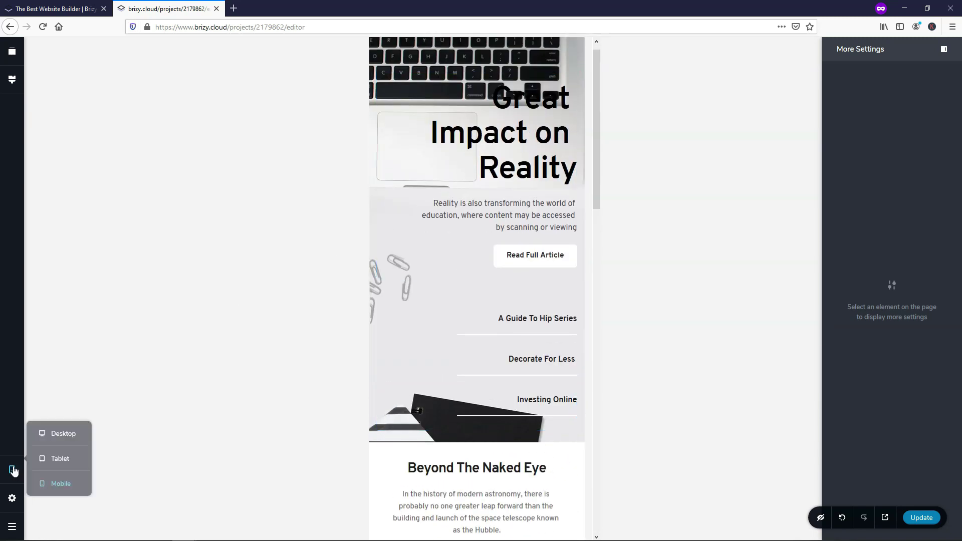
left_click(65, 435)
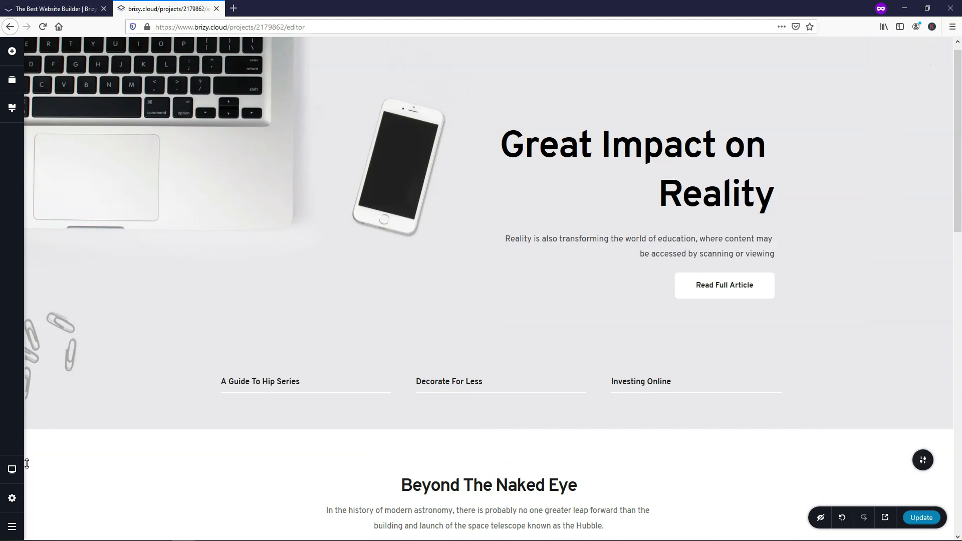
left_click(13, 500)
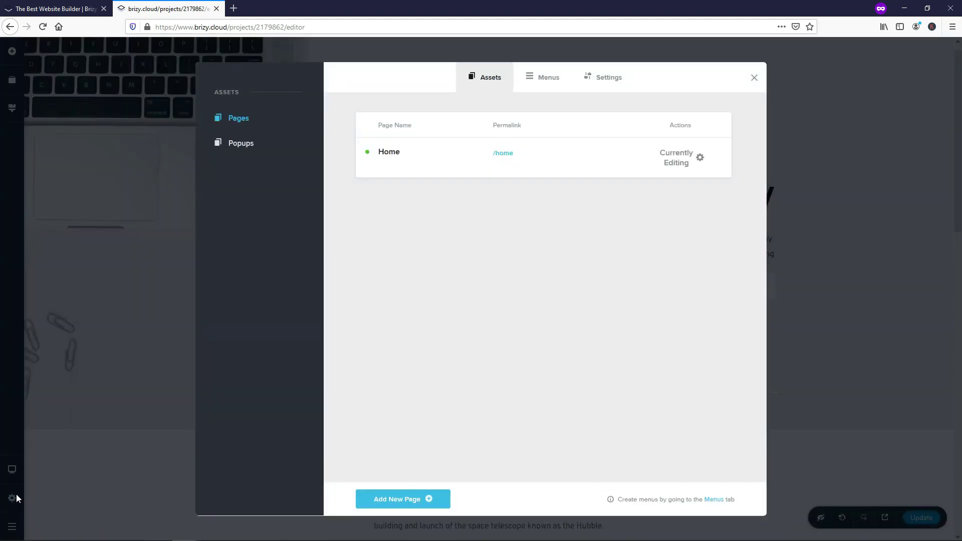
Step: Add a new page titled About with permalink /about and open it empty in the editor
left_click(428, 499)
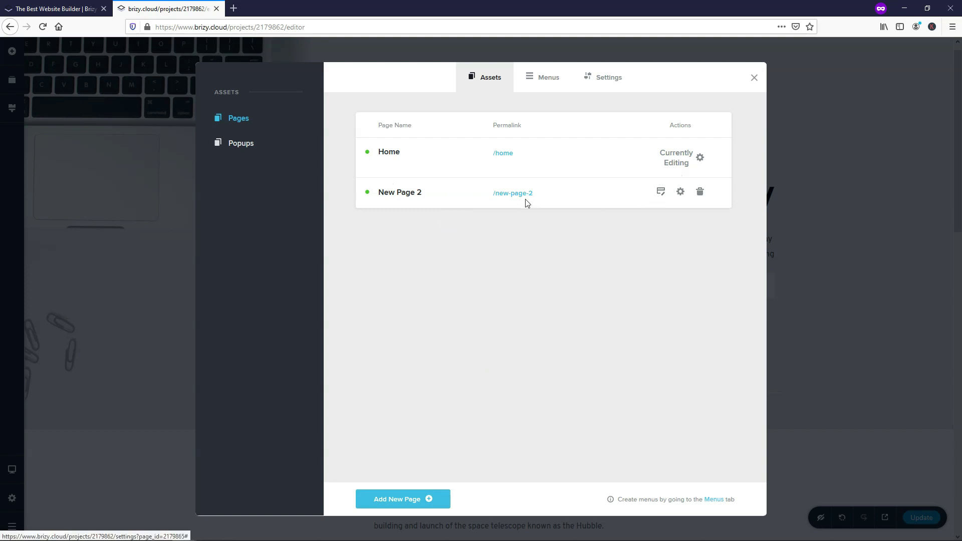
left_click(680, 194)
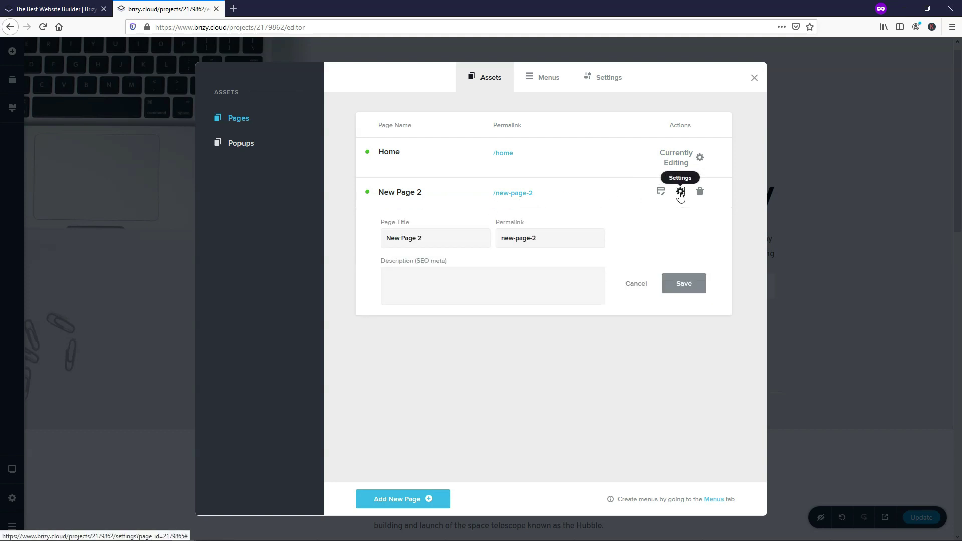
left_click_drag(443, 237, 375, 230)
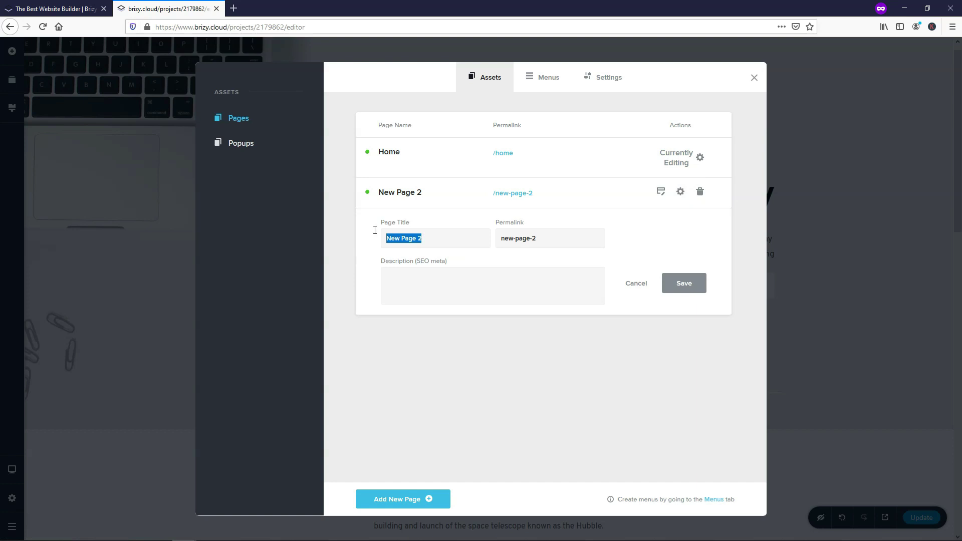
type("About")
left_click_drag(597, 239, 471, 250)
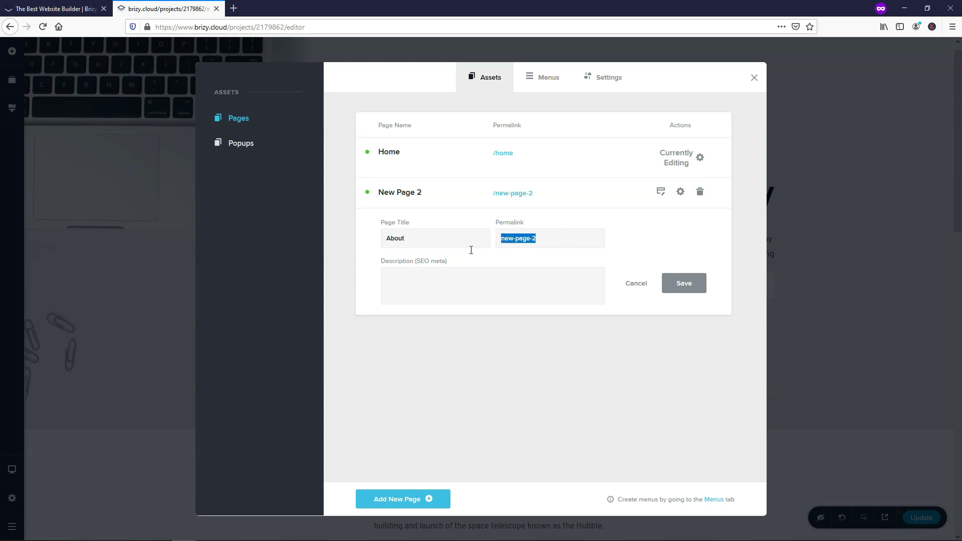
type("about")
left_click(697, 286)
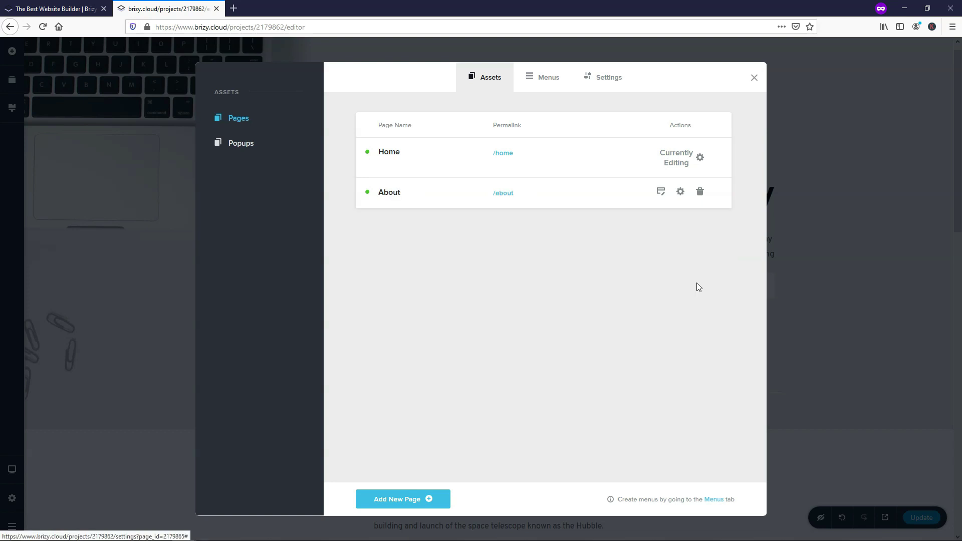
left_click(660, 193)
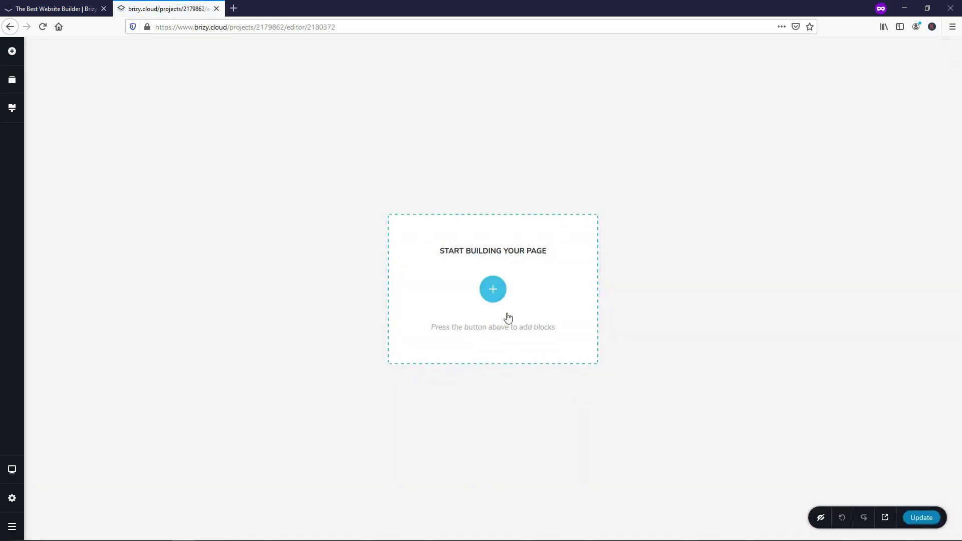
left_click(494, 294)
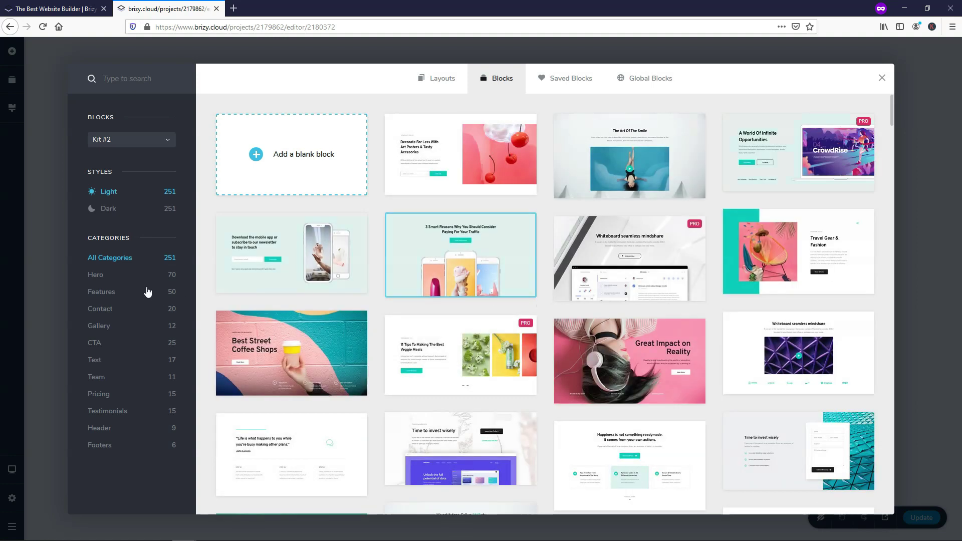
Step: Insert the Decorate For Less hero block followed by the Meet Our Talented Team Members block
left_click(98, 275)
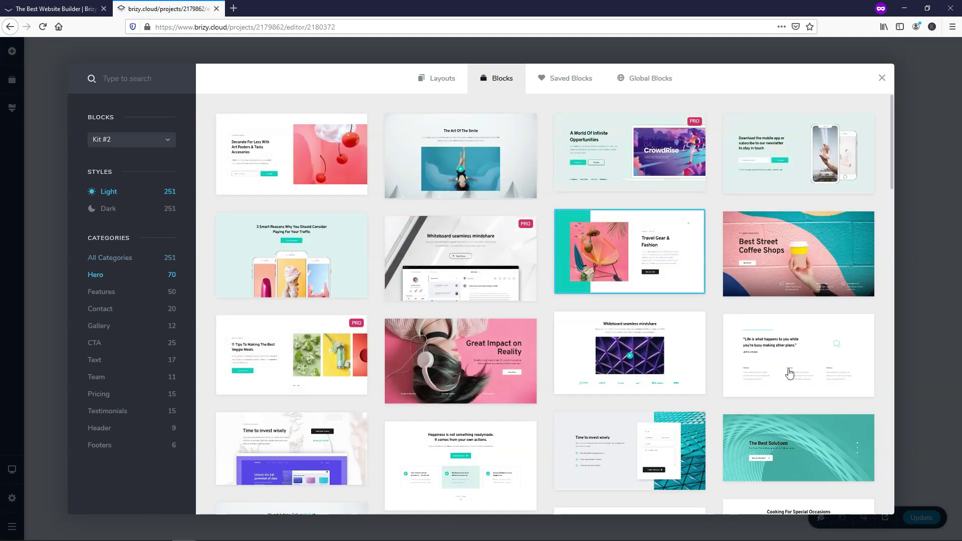
left_click(294, 145)
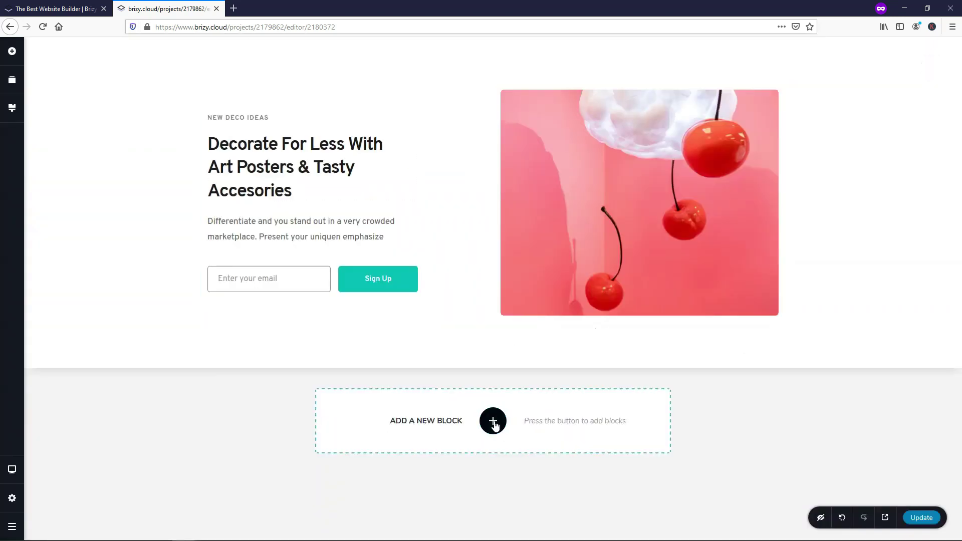
left_click(493, 421)
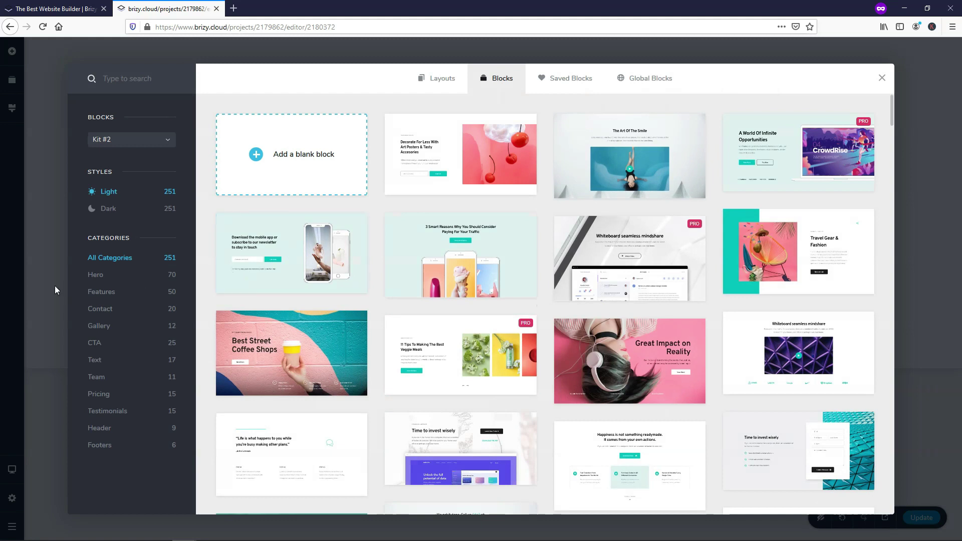
left_click(95, 377)
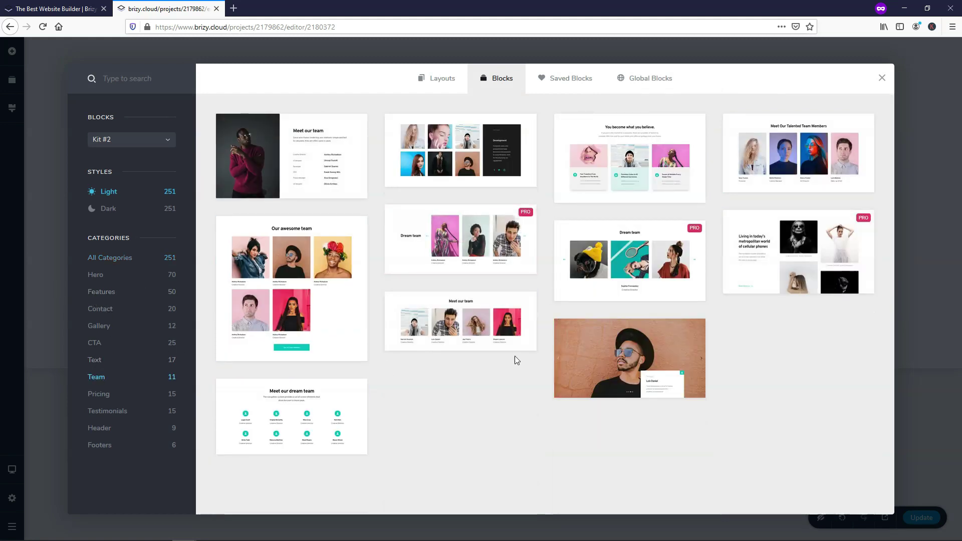
left_click(788, 160)
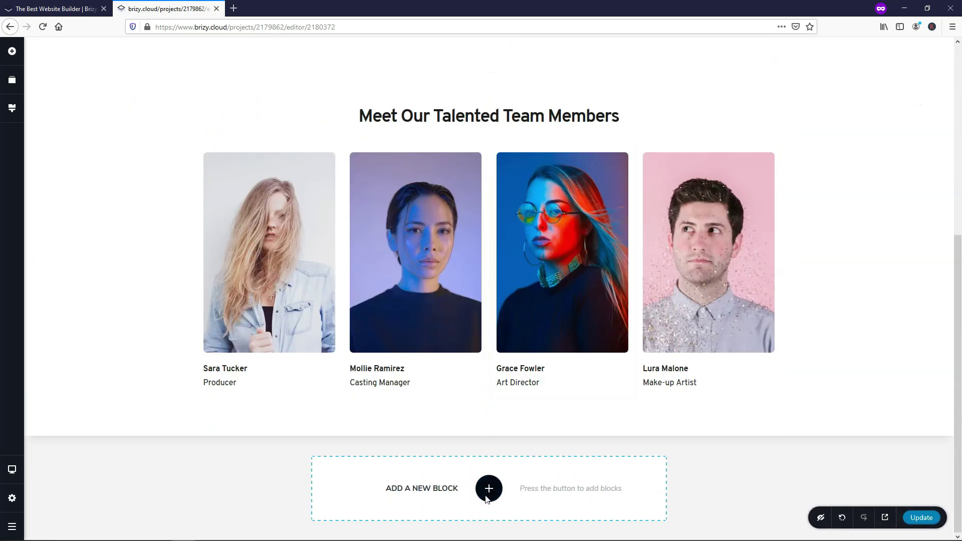
Step: Add the Cooking Healthy For Radiant Health gallery block below the team section
left_click(489, 489)
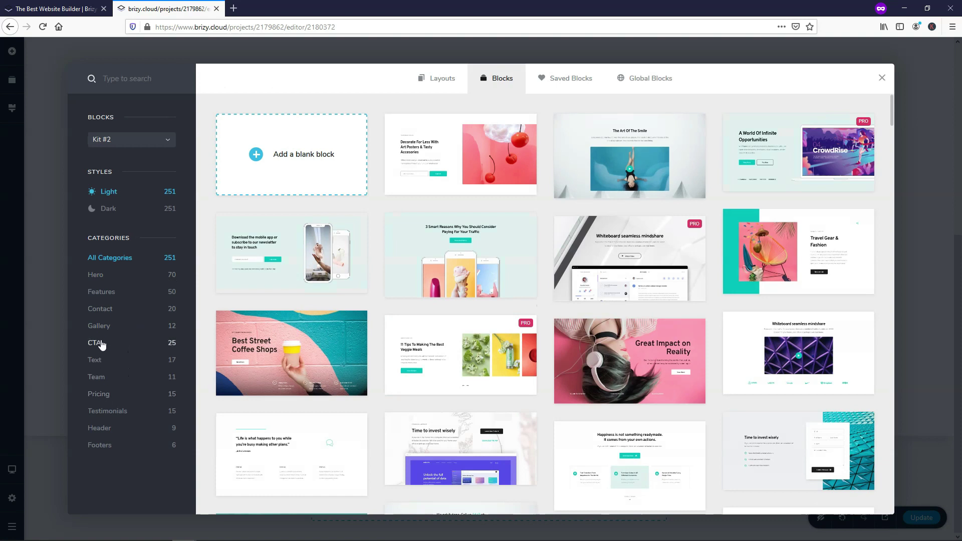
left_click(100, 343)
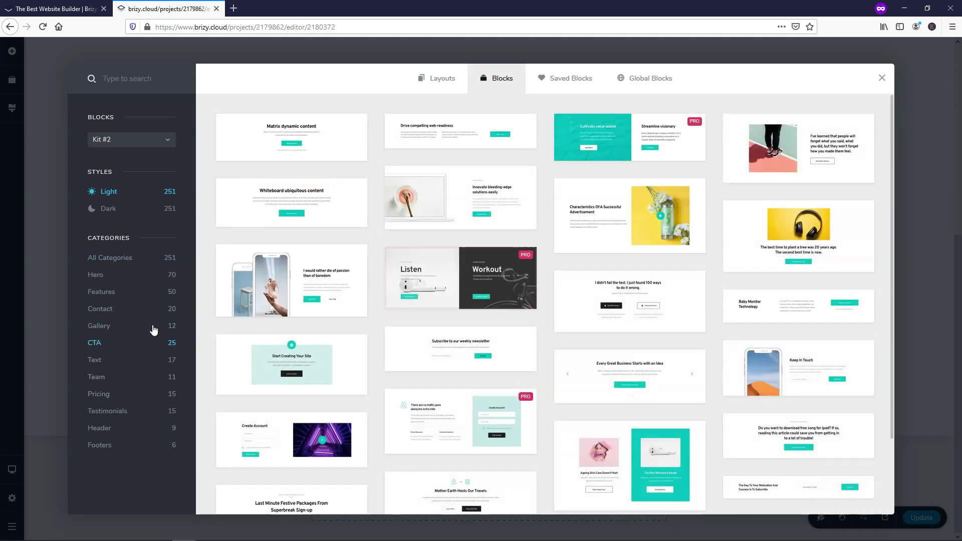
left_click(102, 326)
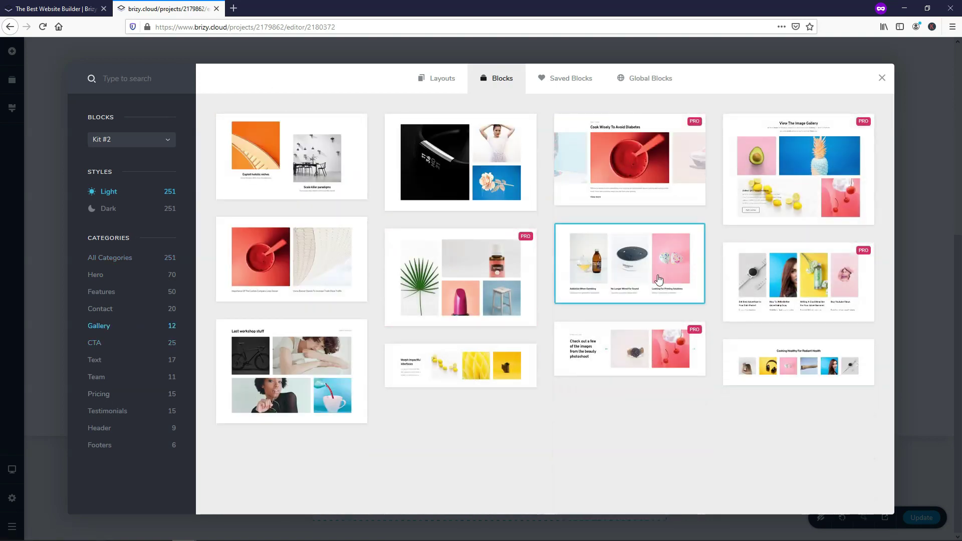
left_click(796, 375)
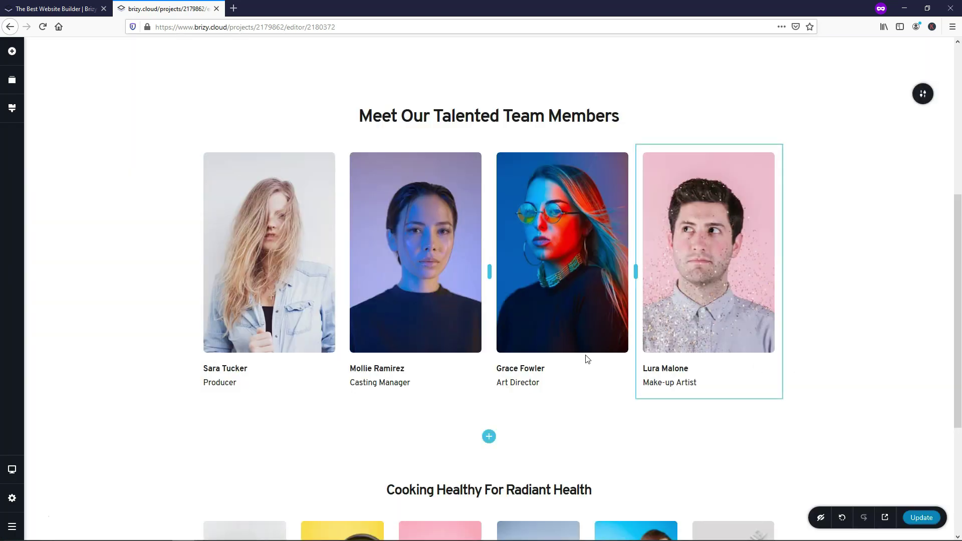
Step: Browse call-to-action blocks below the gallery, then close the library and bring up the pages list
left_click(488, 488)
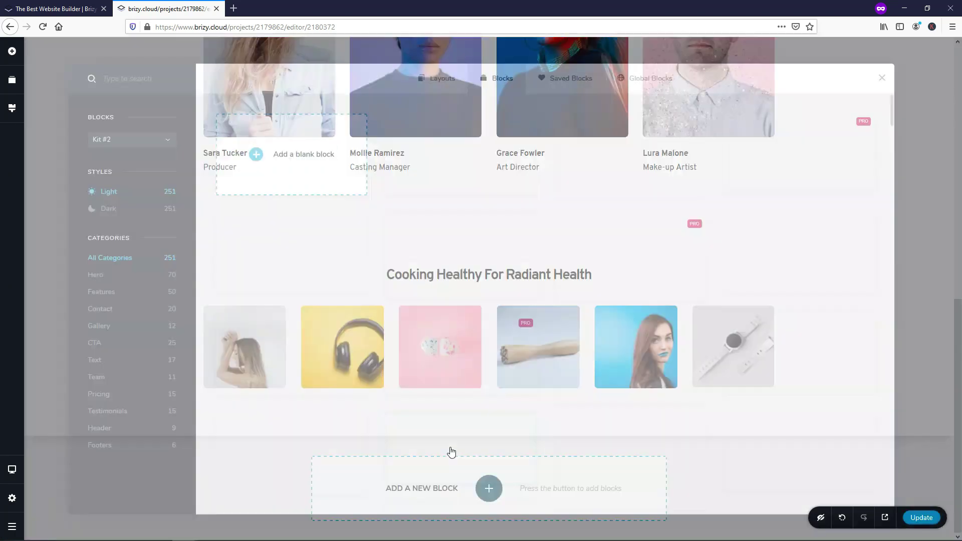
left_click(99, 345)
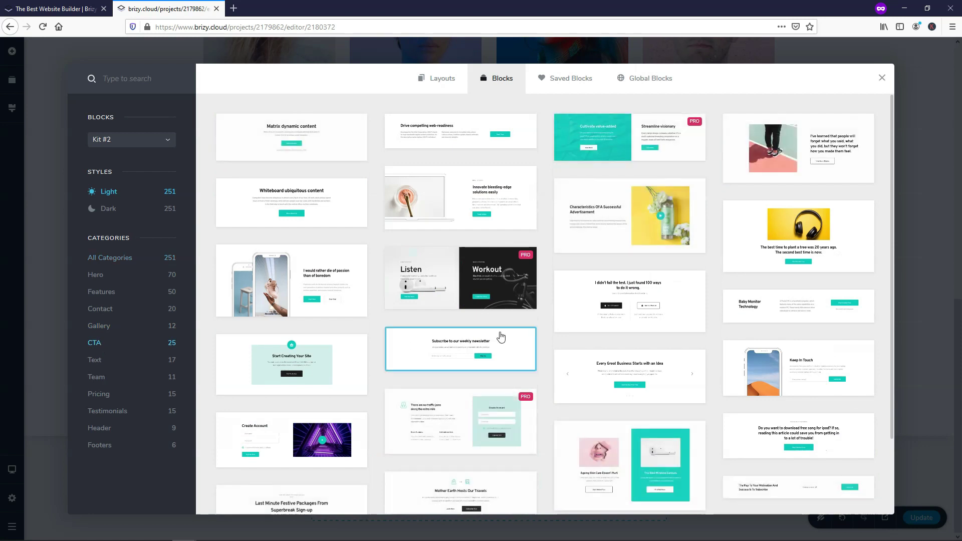
scroll(500, 275, "down", 3)
key("Escape")
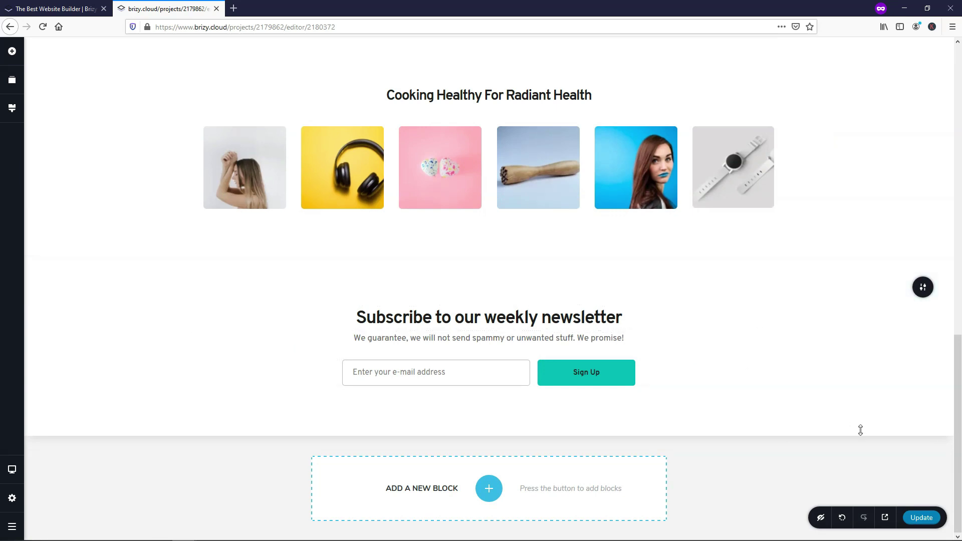
left_click(12, 500)
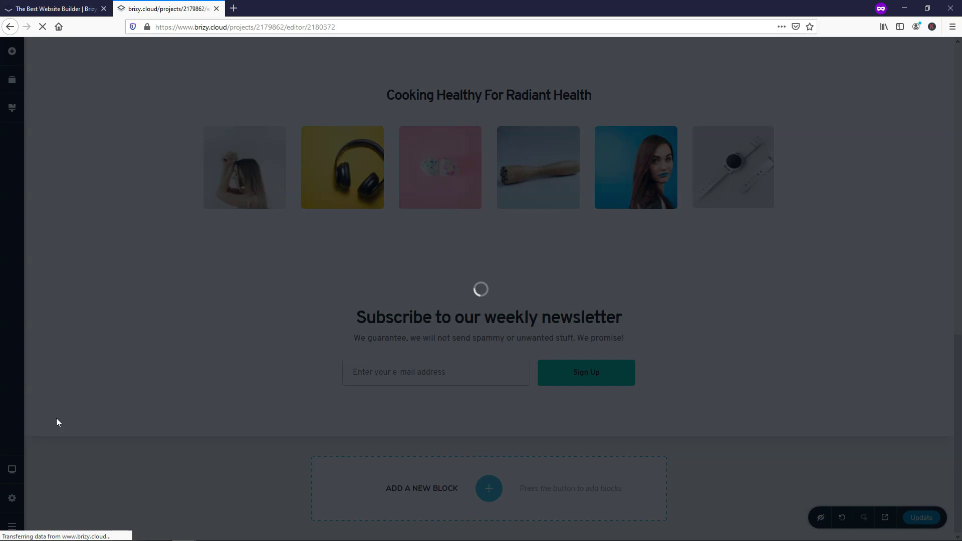
Step: Create a third page titled Services at /services and open it for editing
left_click(428, 499)
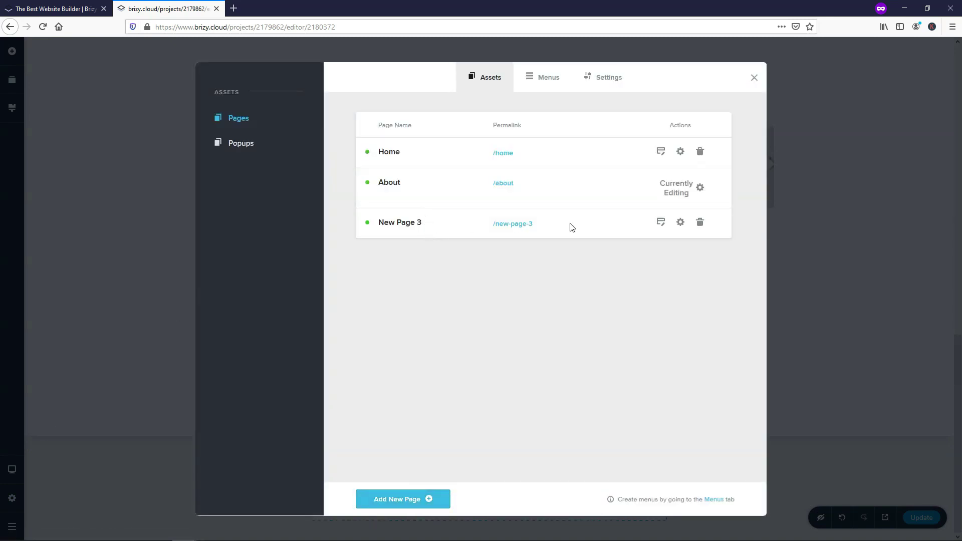
left_click(679, 222)
left_click_drag(423, 268, 377, 269)
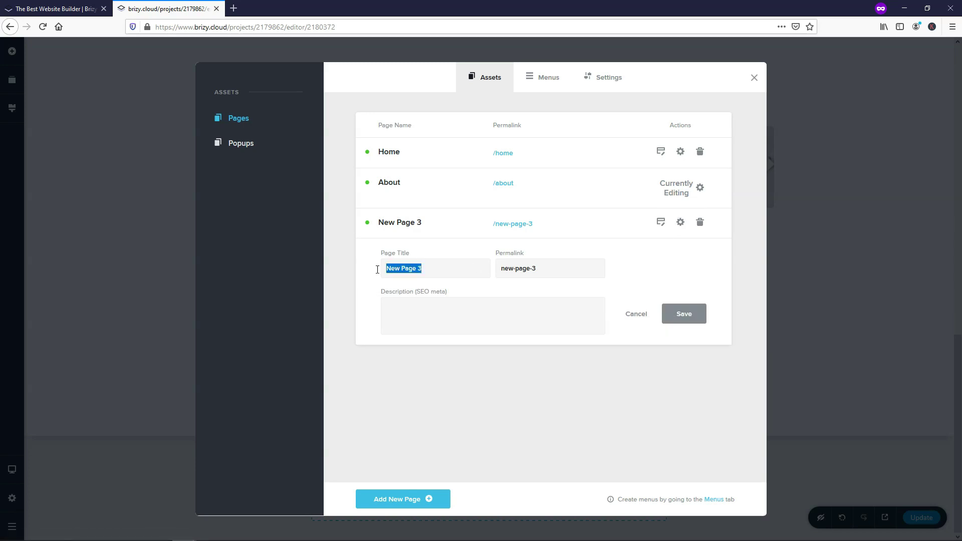
type("Services")
left_click_drag(555, 272, 492, 269)
type("ser")
left_click(687, 314)
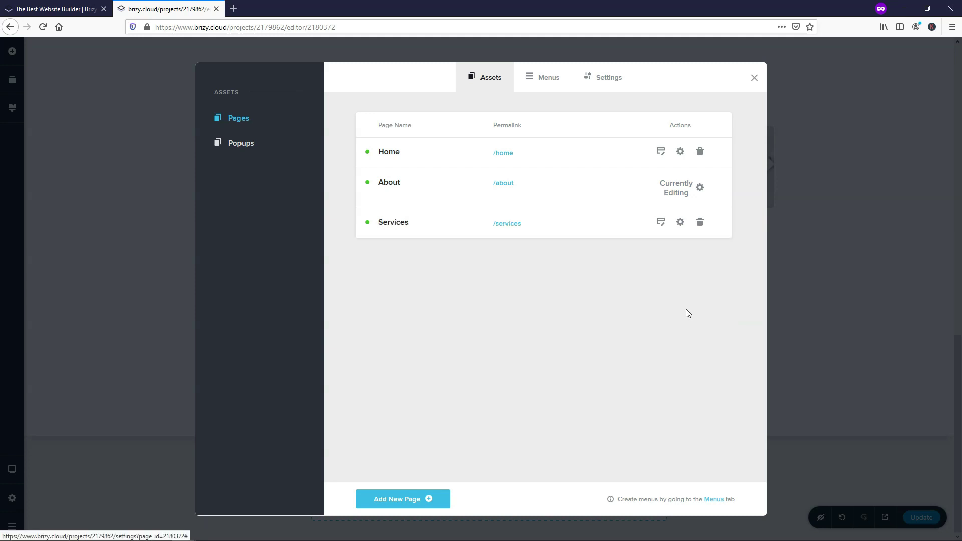
left_click(661, 222)
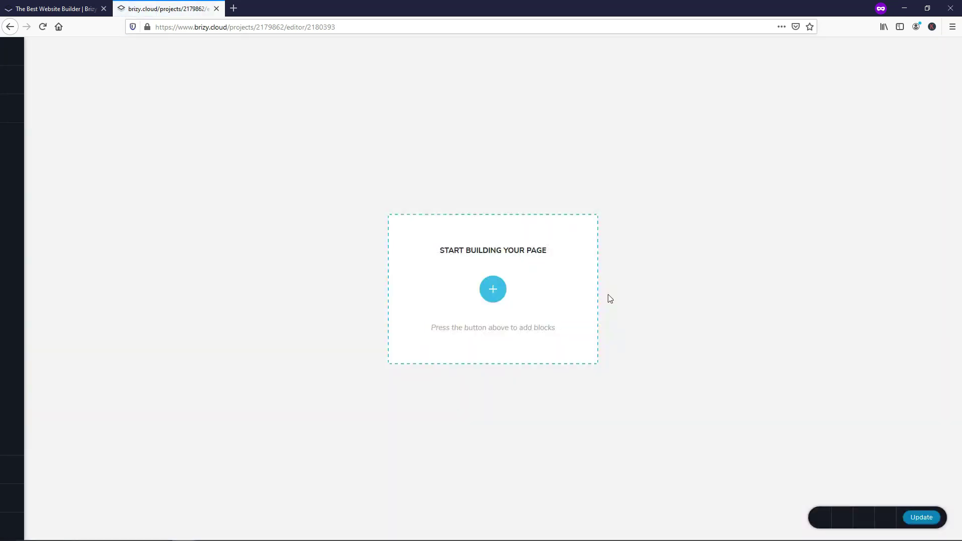
Step: Insert the 'Build your own dreams' hero block followed by the Pricing Plans block
left_click(491, 287)
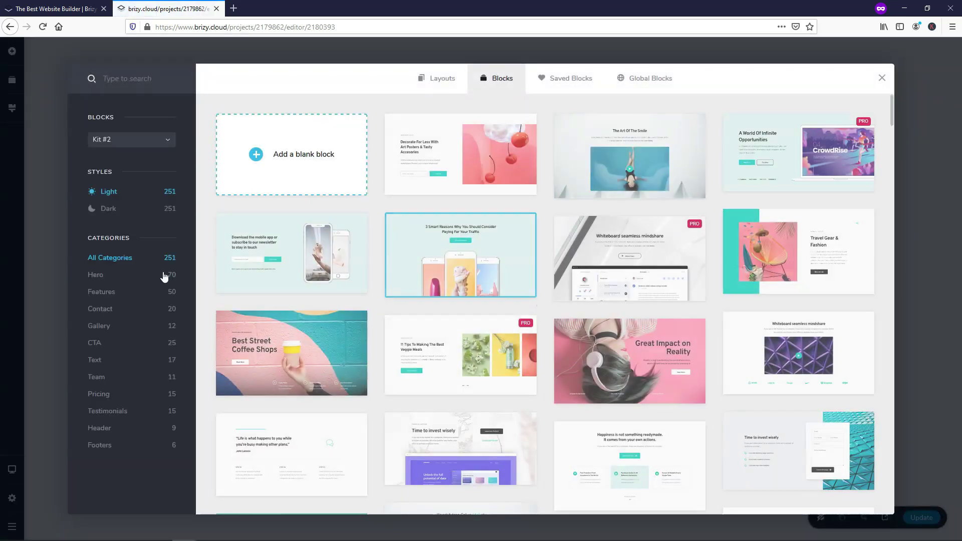
left_click(97, 275)
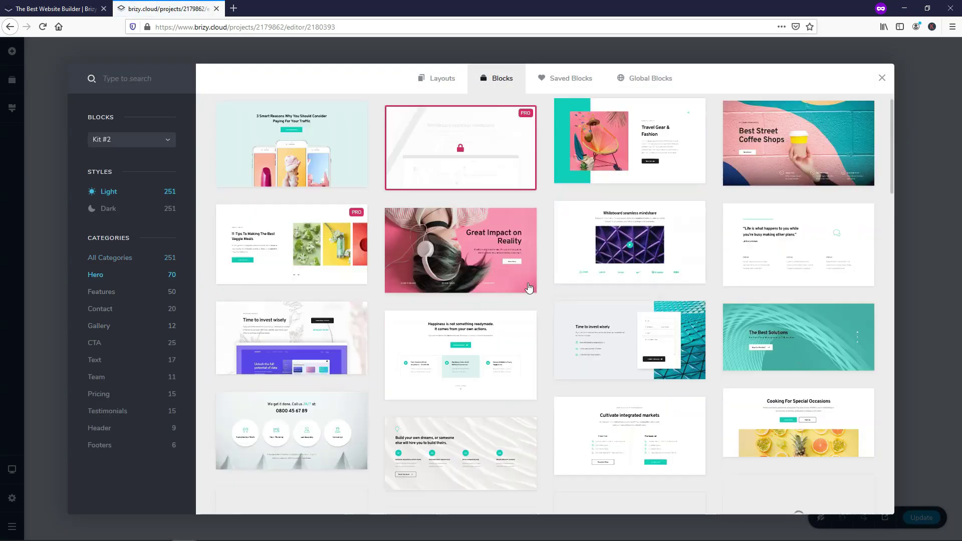
scroll(548, 276, "down", 5)
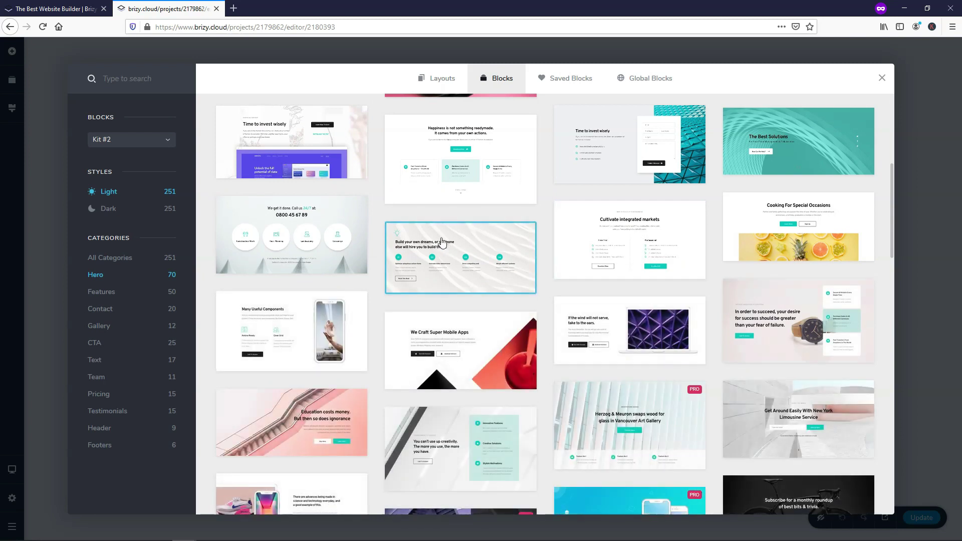
left_click(442, 242)
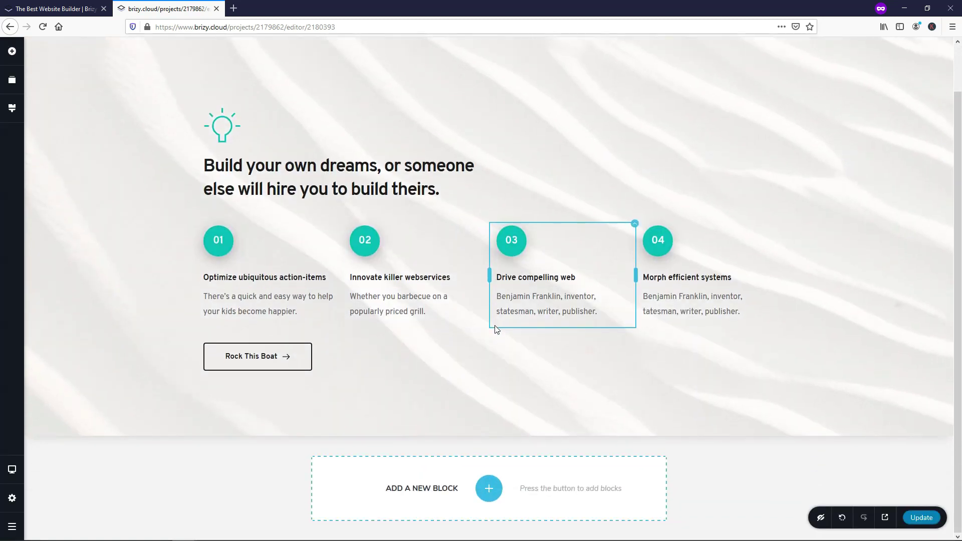
left_click(489, 487)
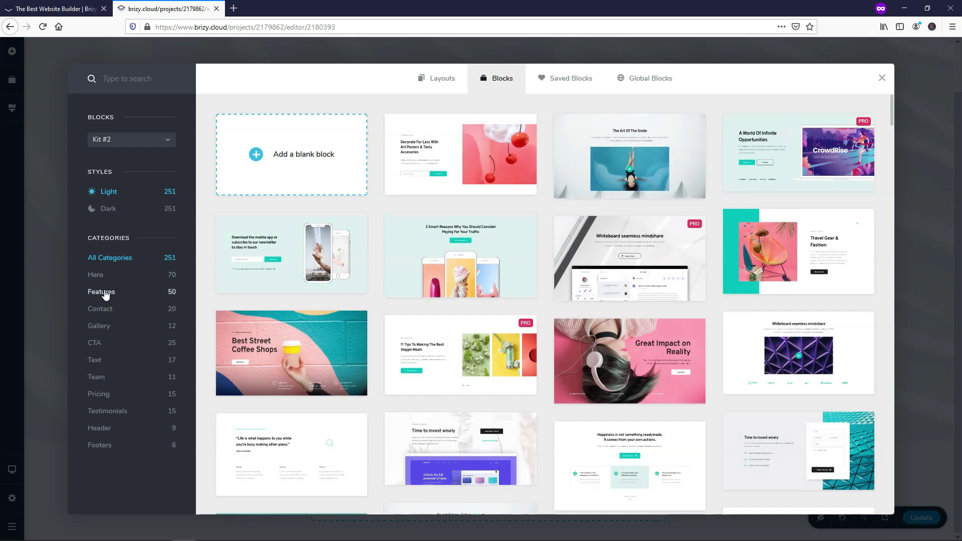
left_click(97, 393)
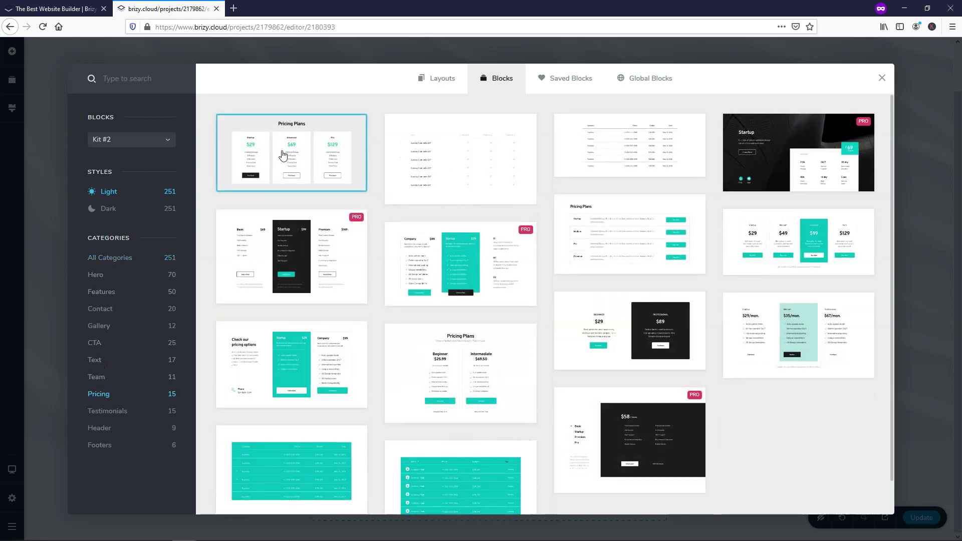
left_click(283, 155)
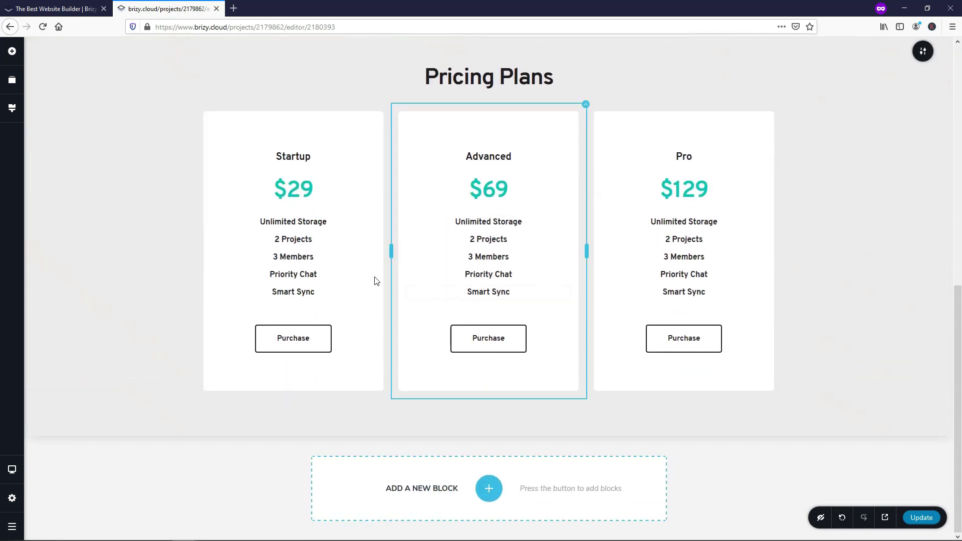
Step: Add the 'Check out what clients say' testimonials block and select its first column
left_click(488, 488)
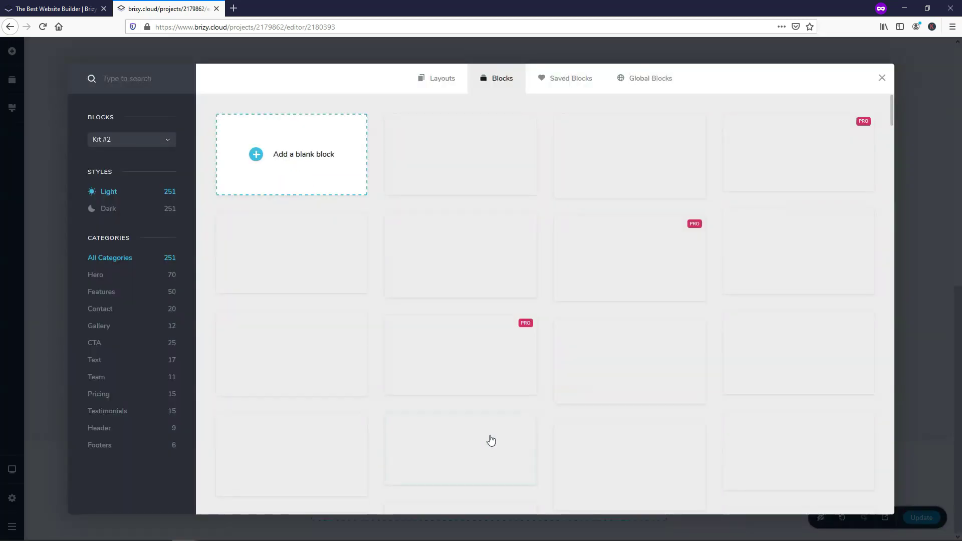
left_click(125, 417)
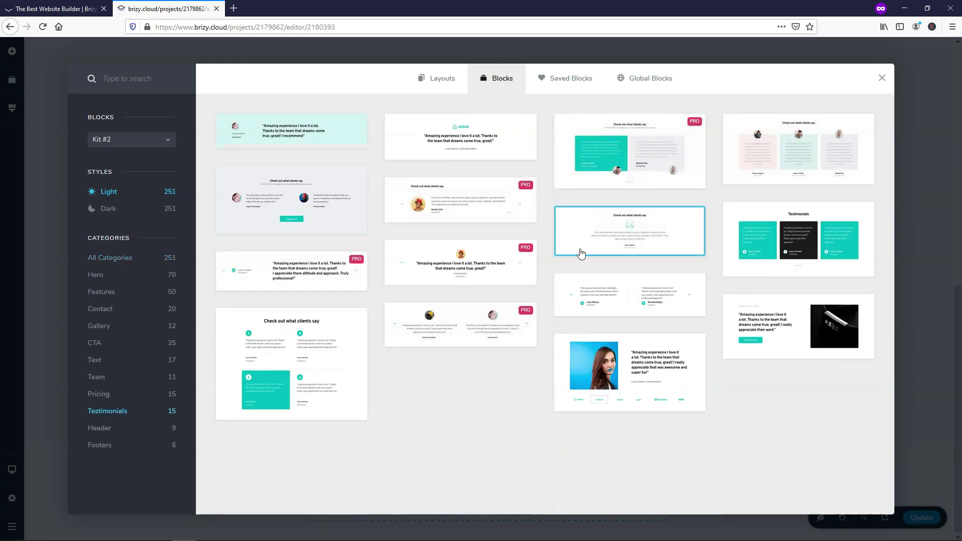
left_click(796, 161)
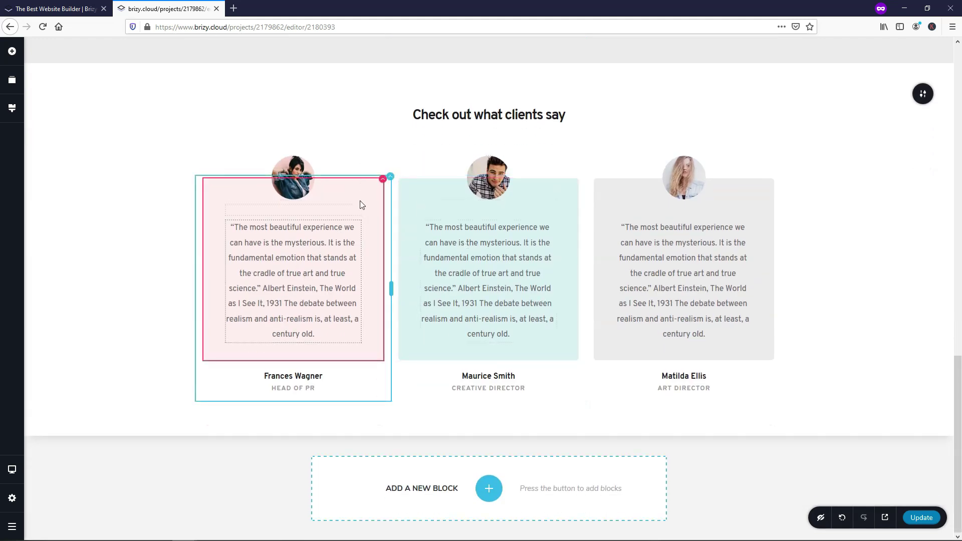
left_click(383, 185)
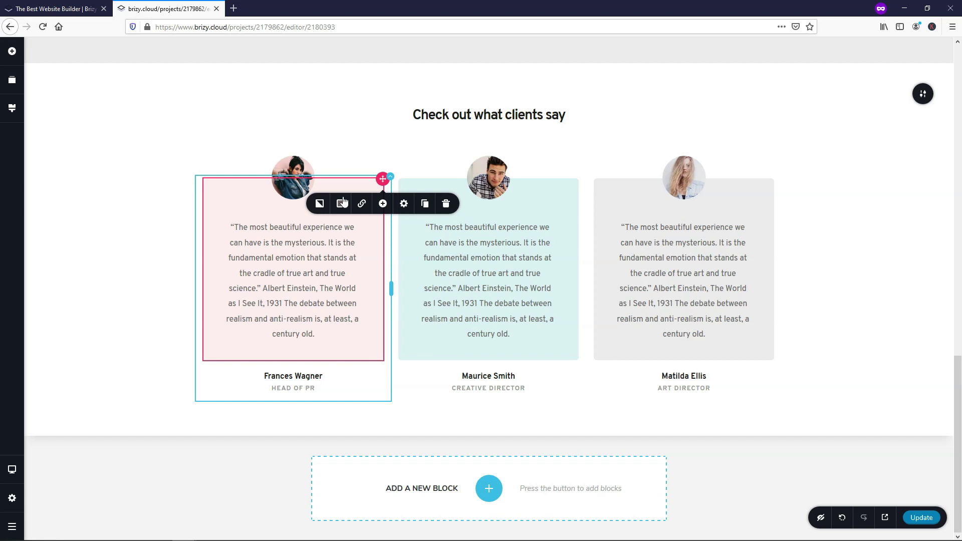
left_click(390, 177)
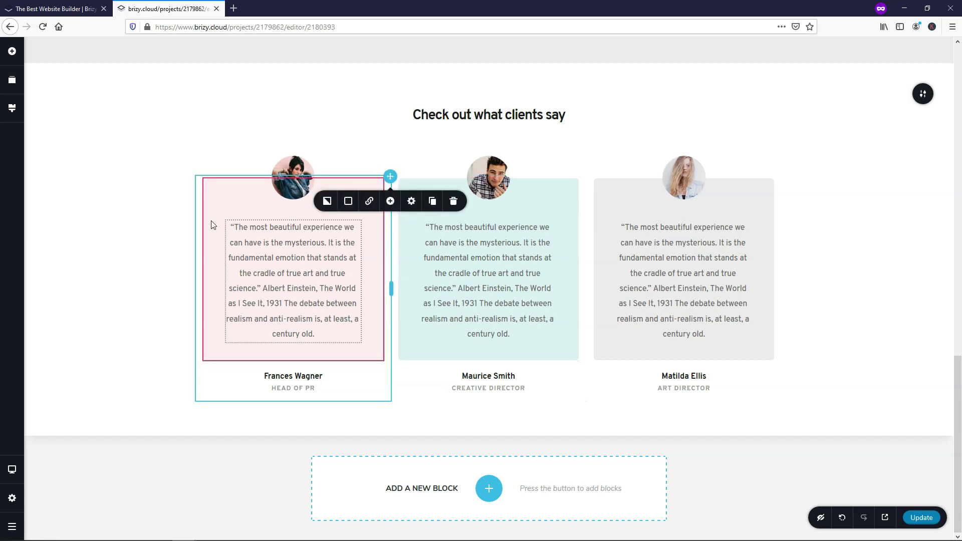
Step: Create a fourth page titled Contact at /contact and open it in the editor
left_click(12, 54)
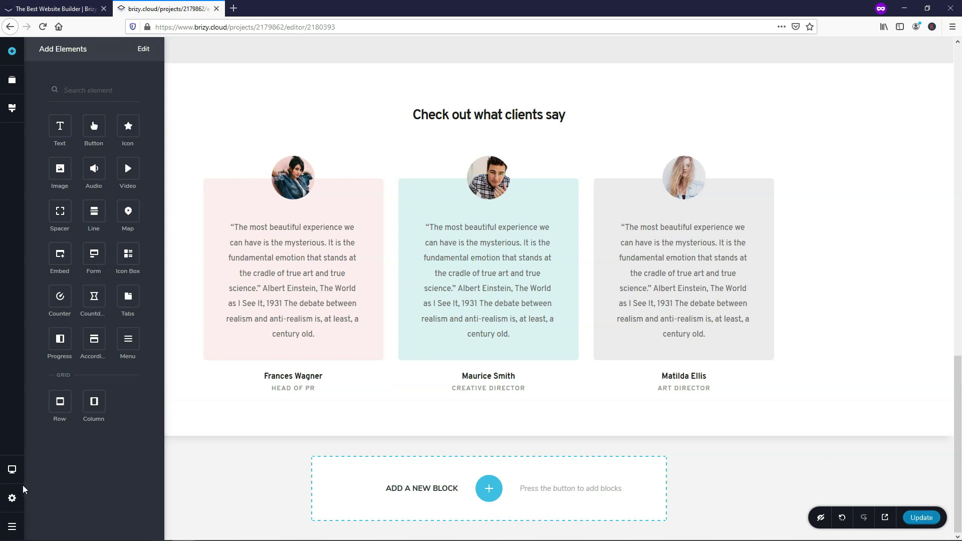
left_click(18, 497)
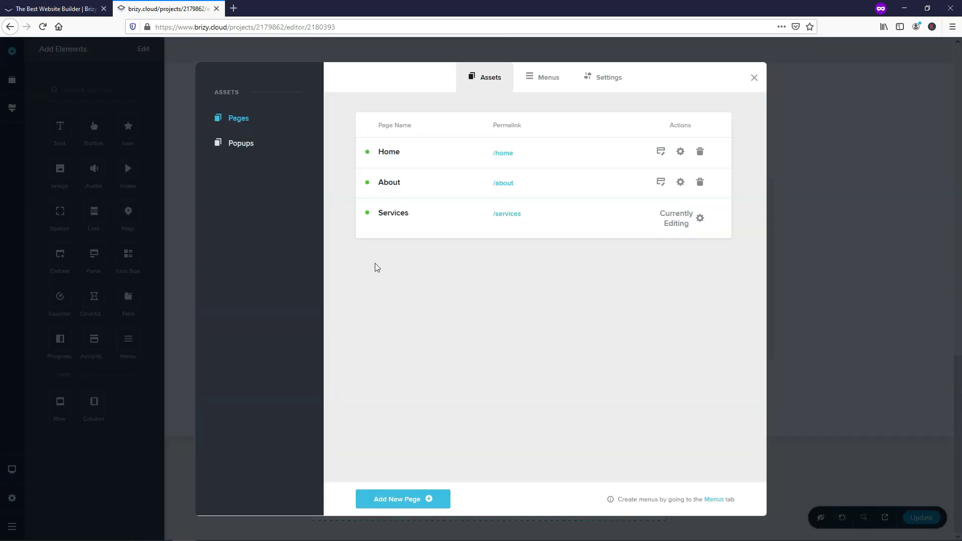
left_click(415, 504)
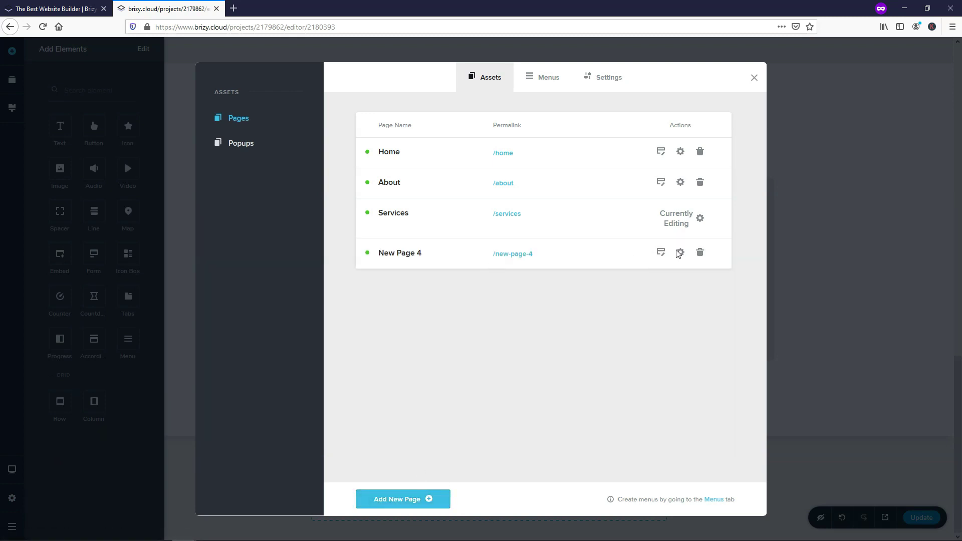
left_click(680, 252)
left_click_drag(425, 299, 315, 301)
type("Contact")
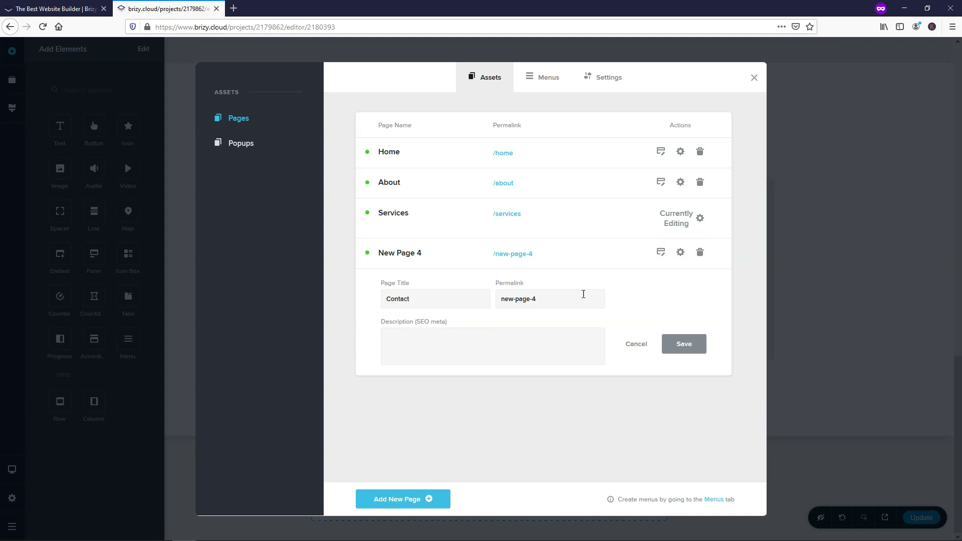
left_click_drag(549, 307, 436, 294)
type("contact")
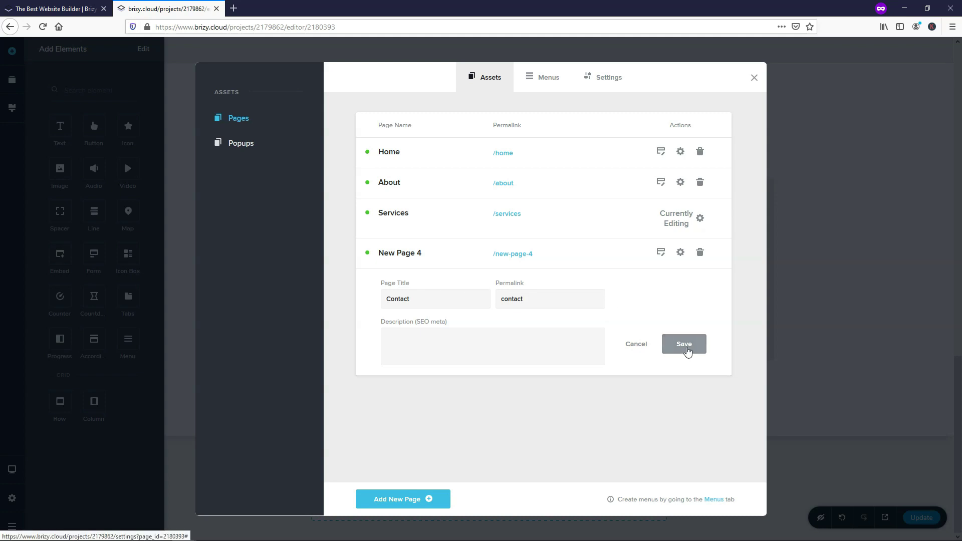
left_click(686, 351)
left_click(661, 254)
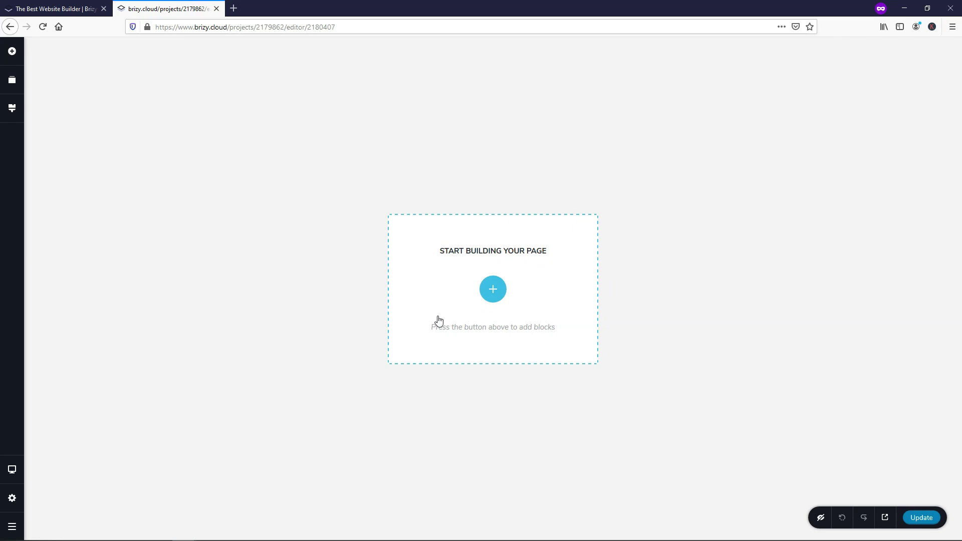
Step: Insert the 'Got some ideas for a project?' contact form, then the 'Matrix dynamic content' CTA block
left_click(493, 291)
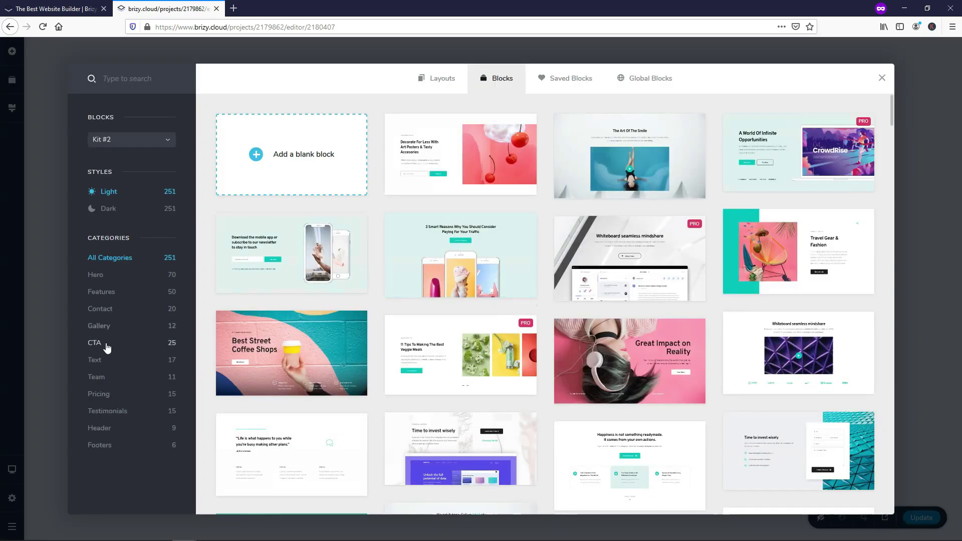
left_click(100, 308)
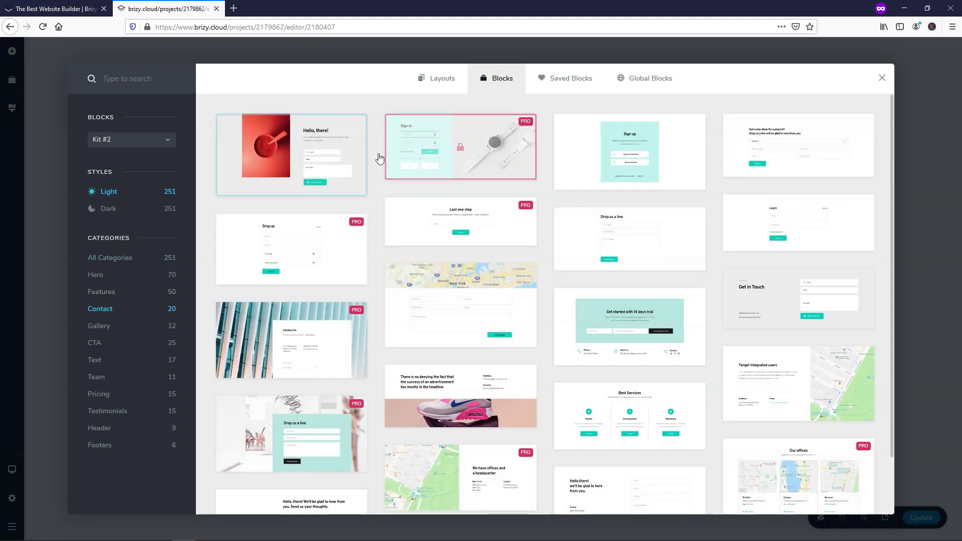
left_click(786, 153)
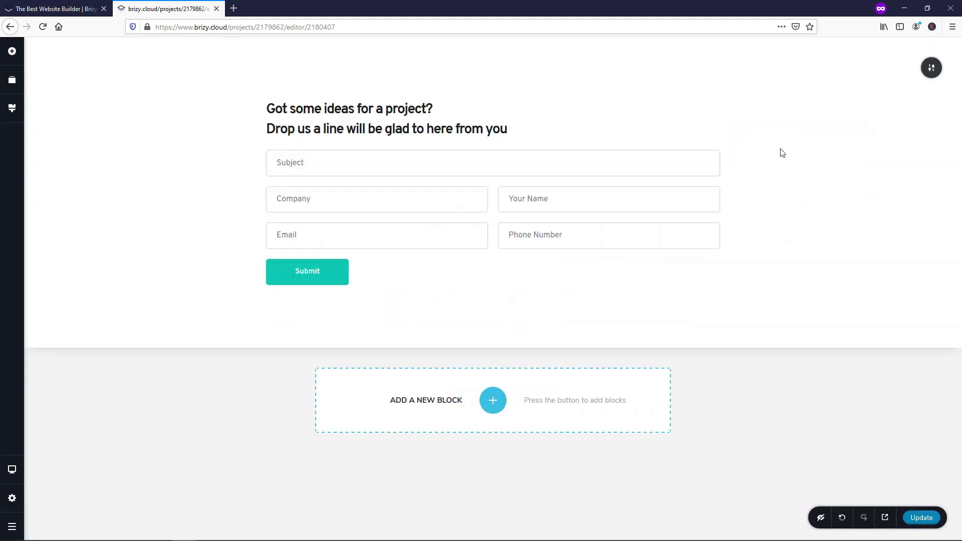
left_click(493, 399)
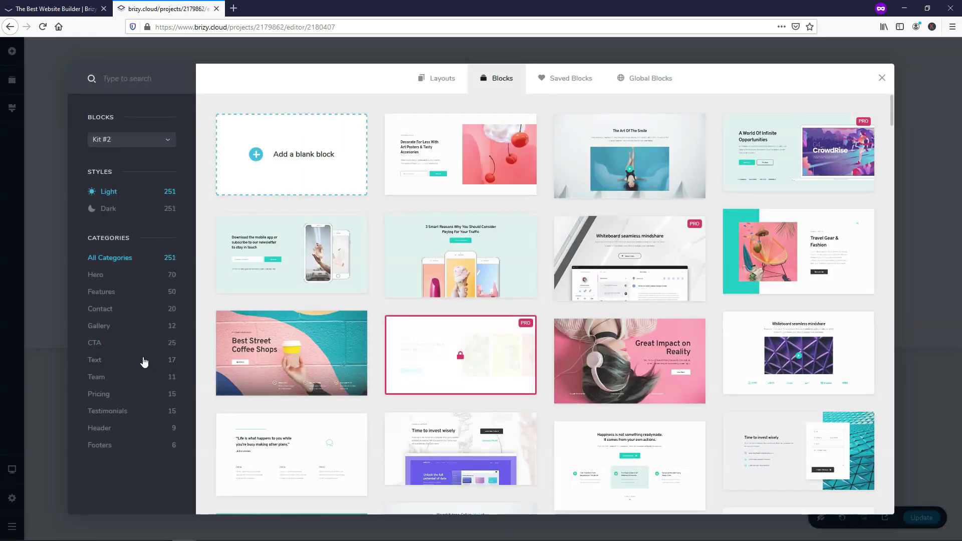
left_click(102, 349)
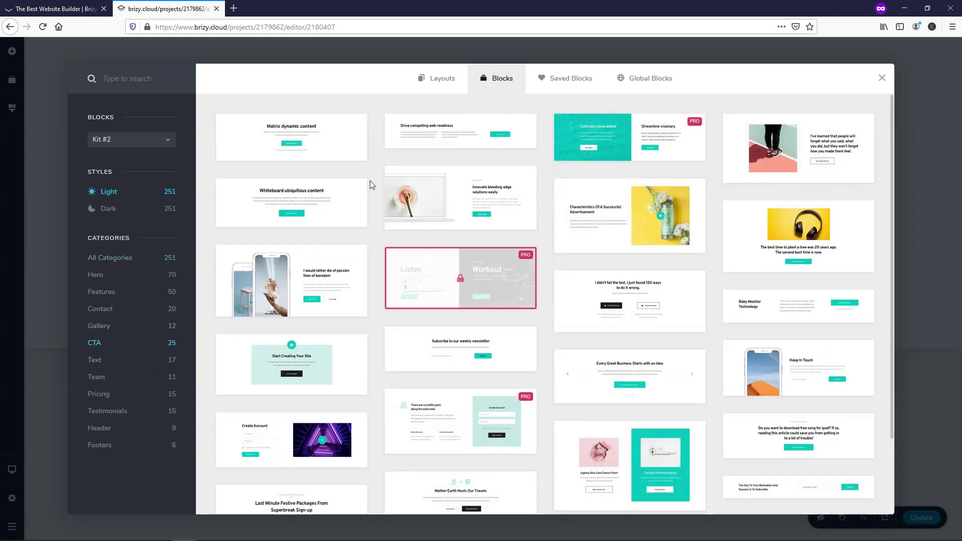
left_click(485, 164)
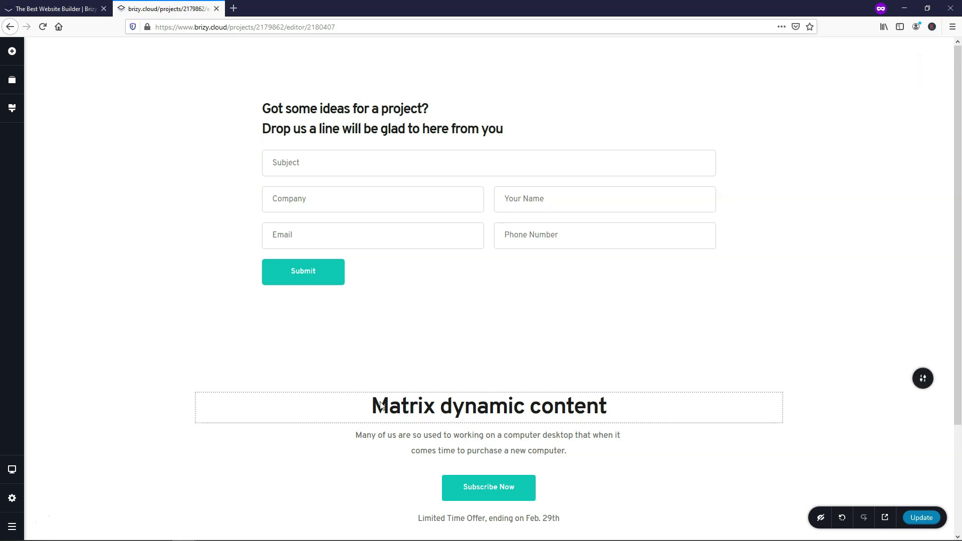
Step: Move the Matrix block above the contact form and add a multi-column text block at the bottom
left_click(12, 83)
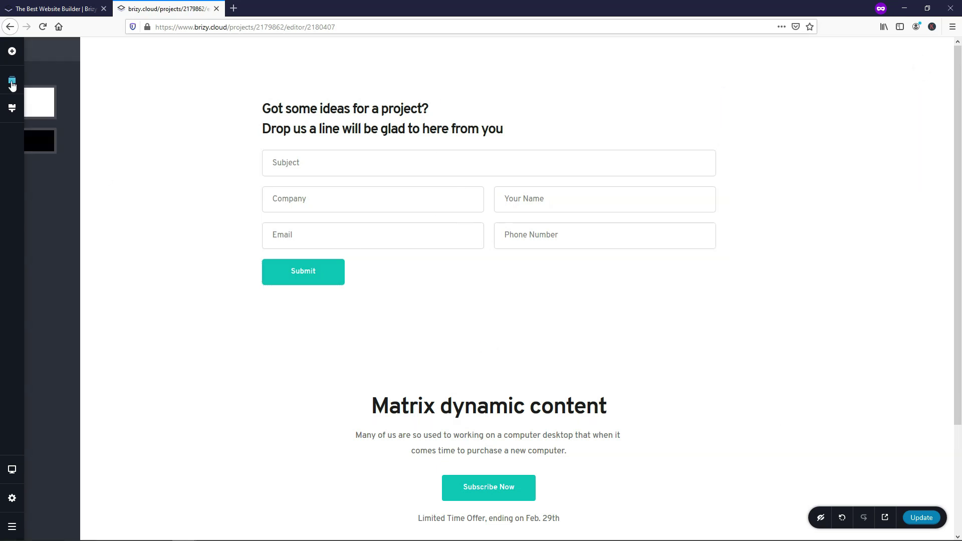
left_click_drag(110, 144, 106, 98)
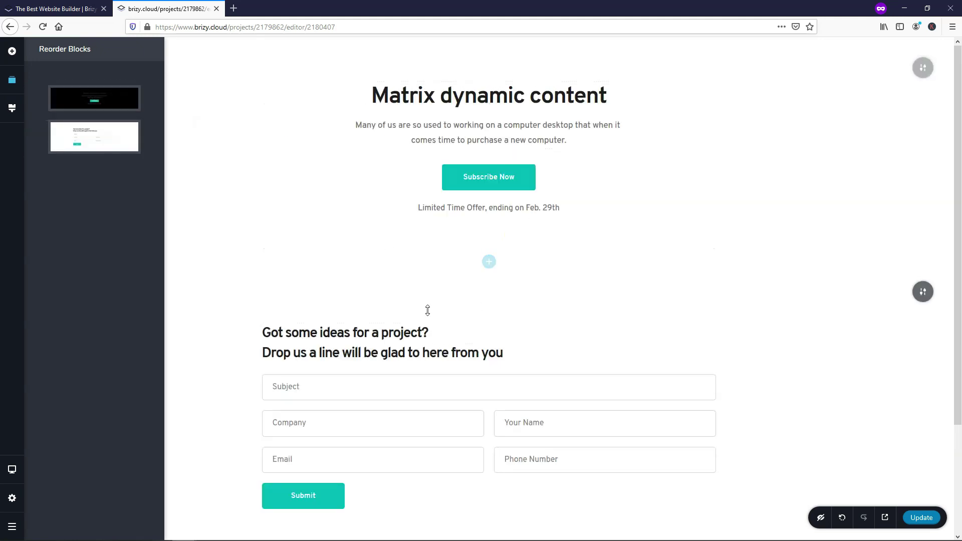
scroll(340, 288, "down", 3)
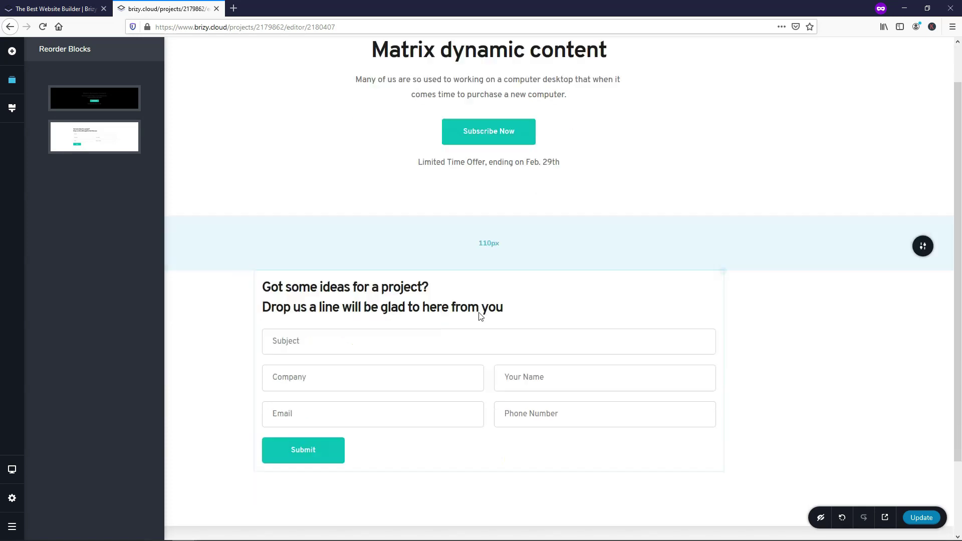
left_click(489, 491)
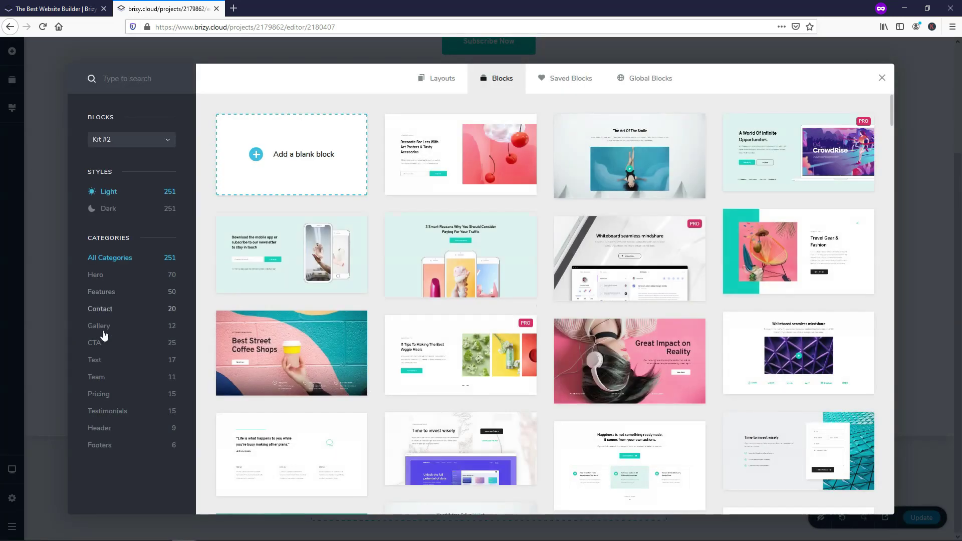
left_click(97, 362)
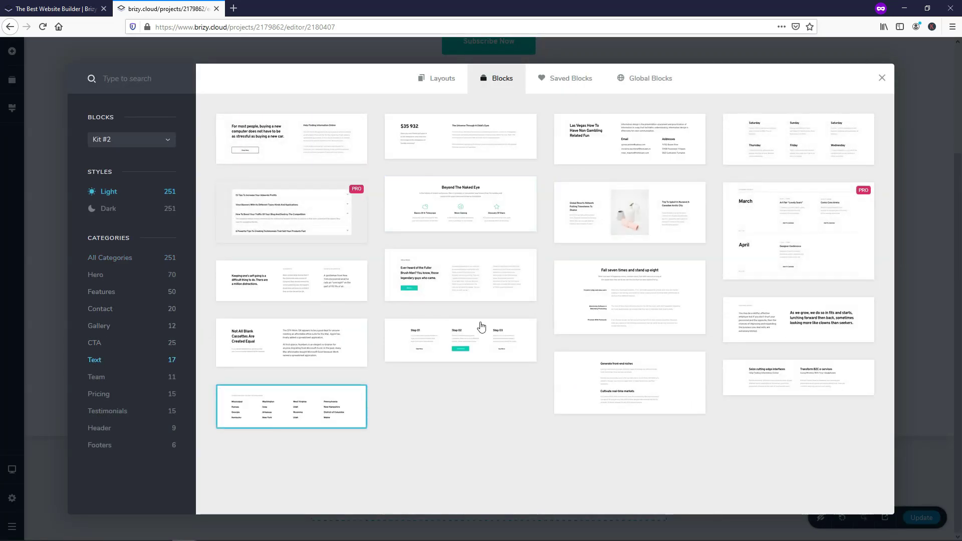
left_click(483, 326)
scroll(532, 299, "up", 7)
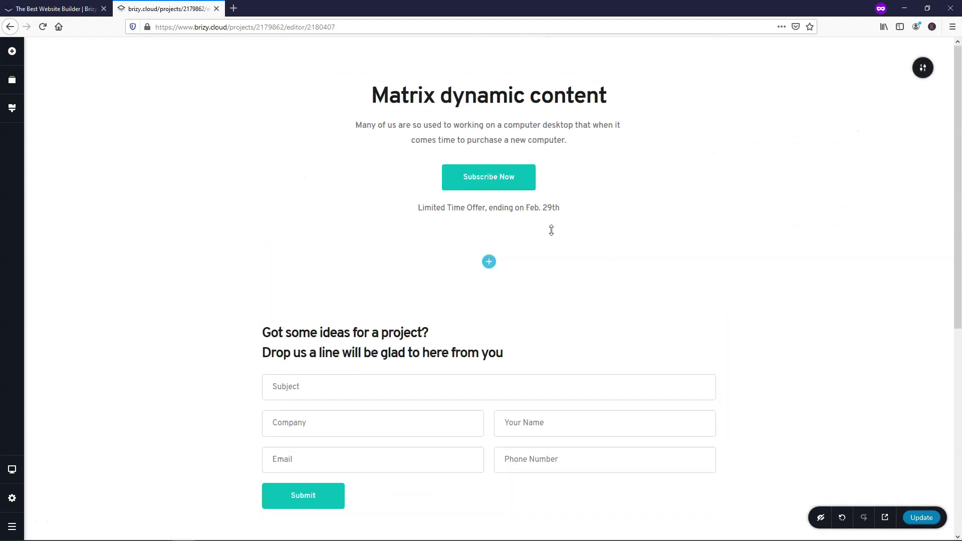
Step: Update the Contact page, check its live preview, and close the preview
left_click(922, 519)
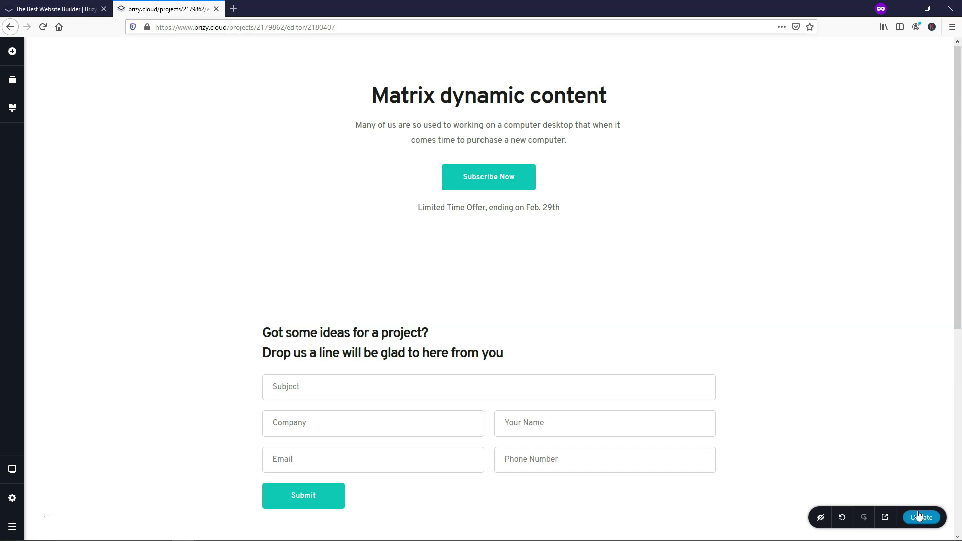
left_click(888, 518)
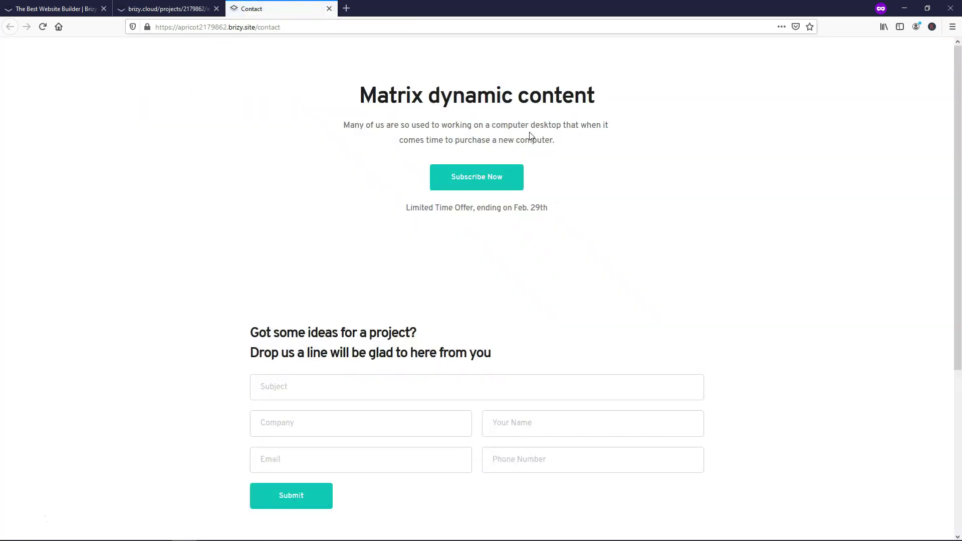
scroll(531, 136, "down", 5)
scroll(527, 122, "up", 5)
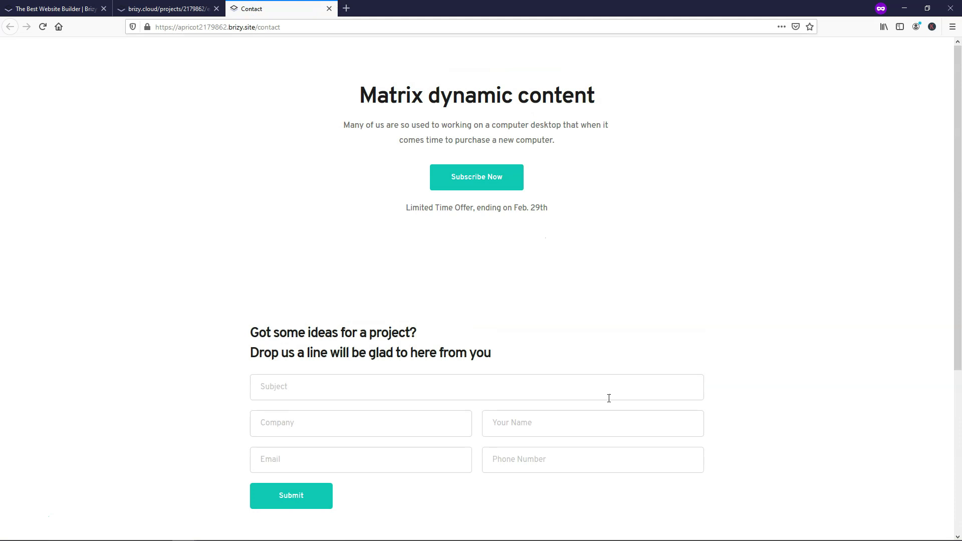
left_click(329, 9)
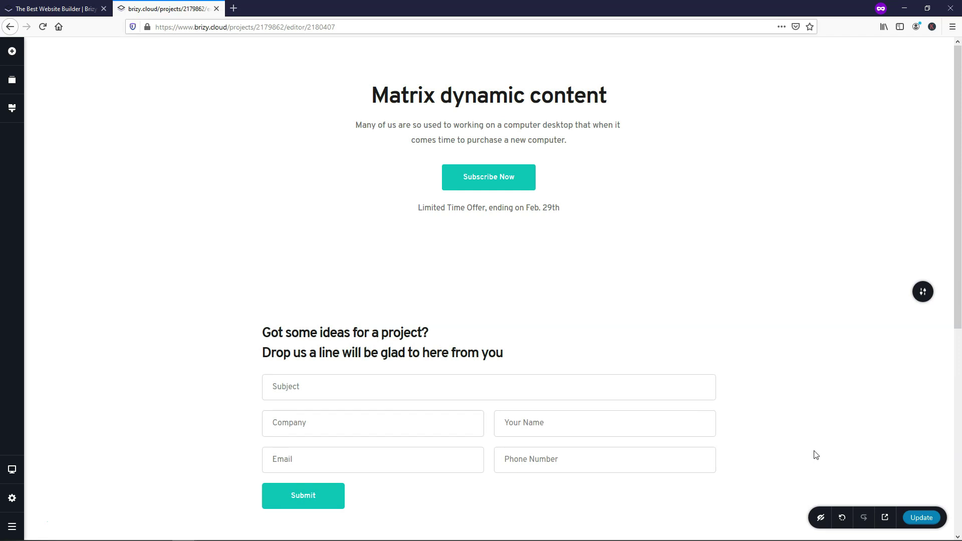
Step: Create a menu named 'Main Menu' with Home, About, Services and Contact, and save it
left_click(12, 499)
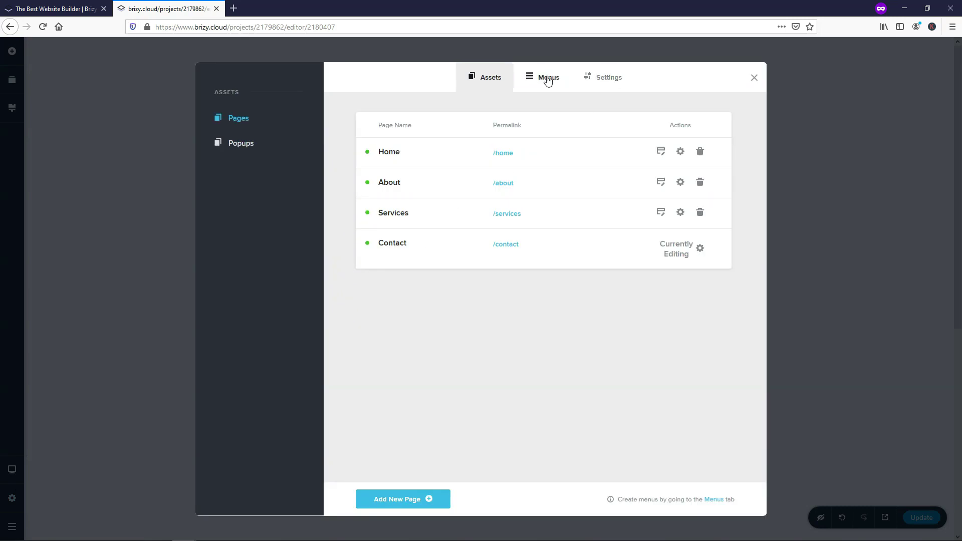
left_click(548, 80)
left_click(527, 128)
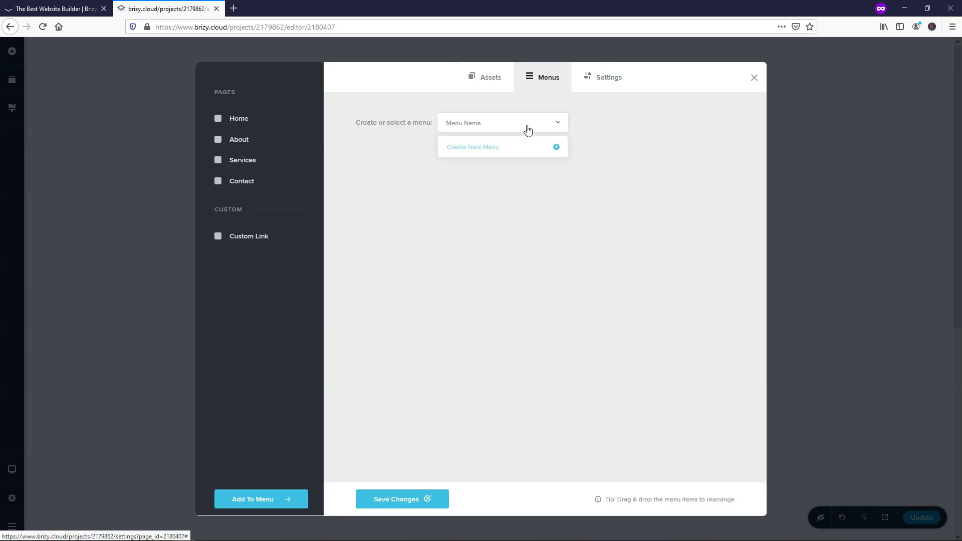
left_click(476, 149)
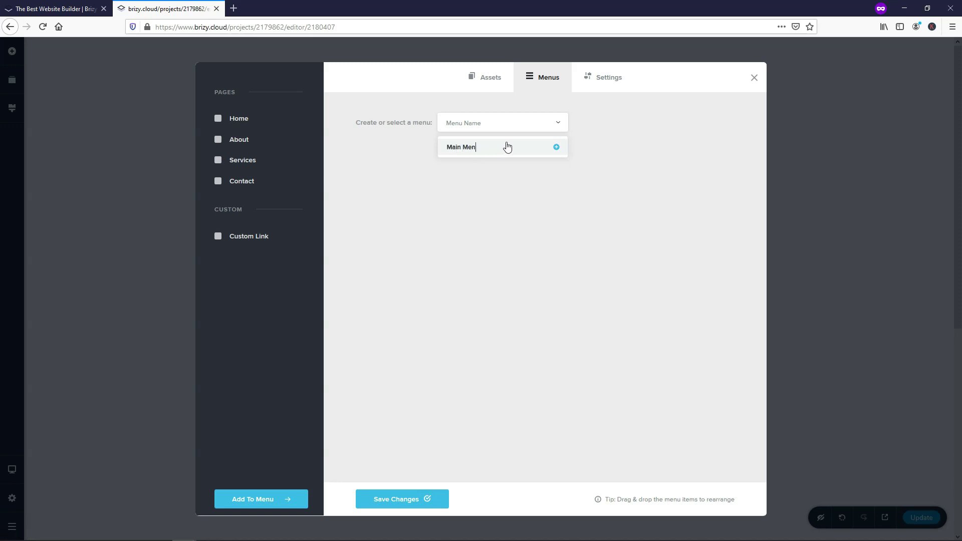
key("Return")
left_click(218, 119)
left_click(218, 140)
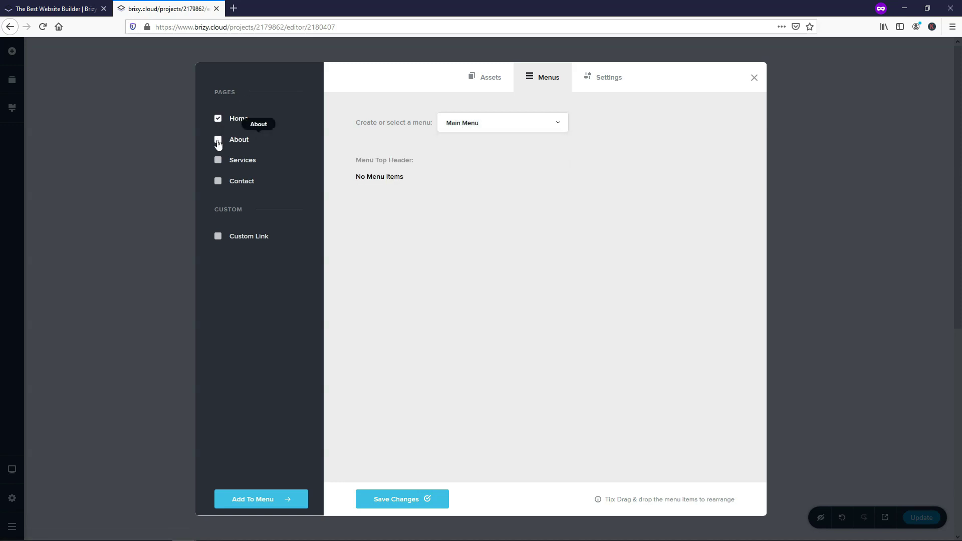
left_click(219, 161)
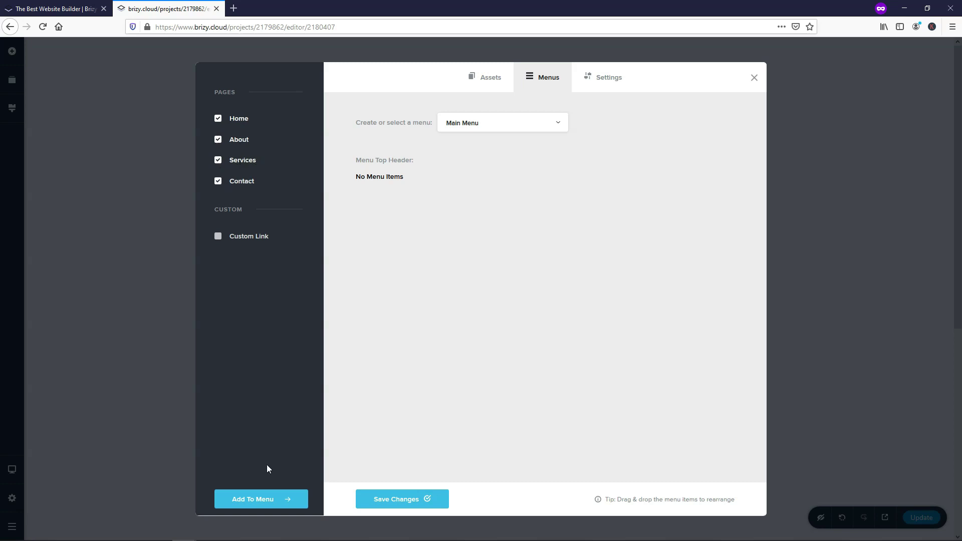
left_click(264, 500)
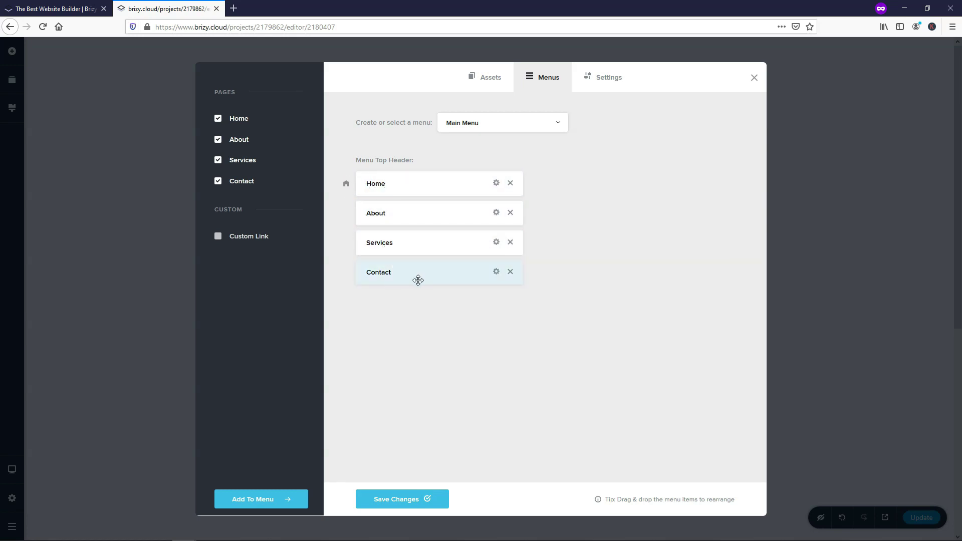
left_click(398, 499)
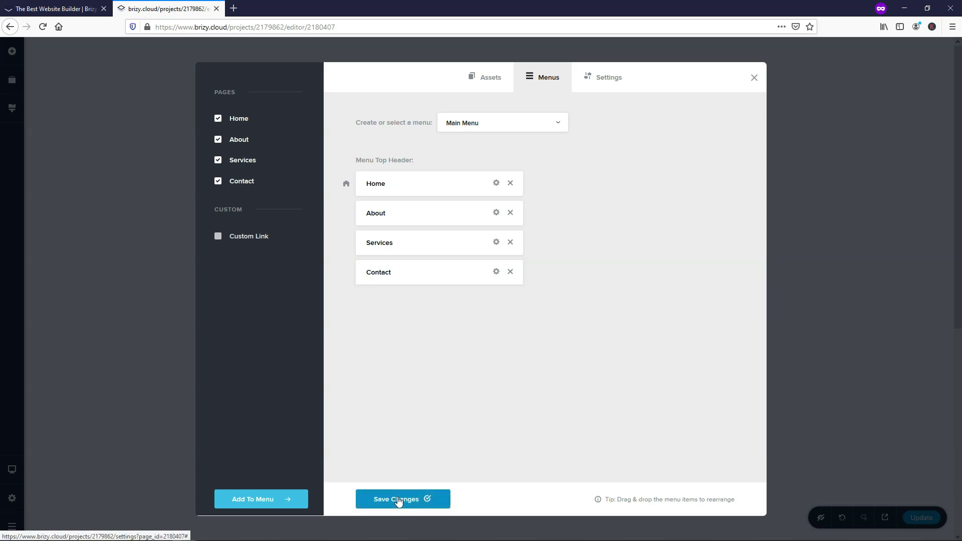
Step: Save the site-wide settings, close the dialog, and reopen the pages list
left_click(601, 85)
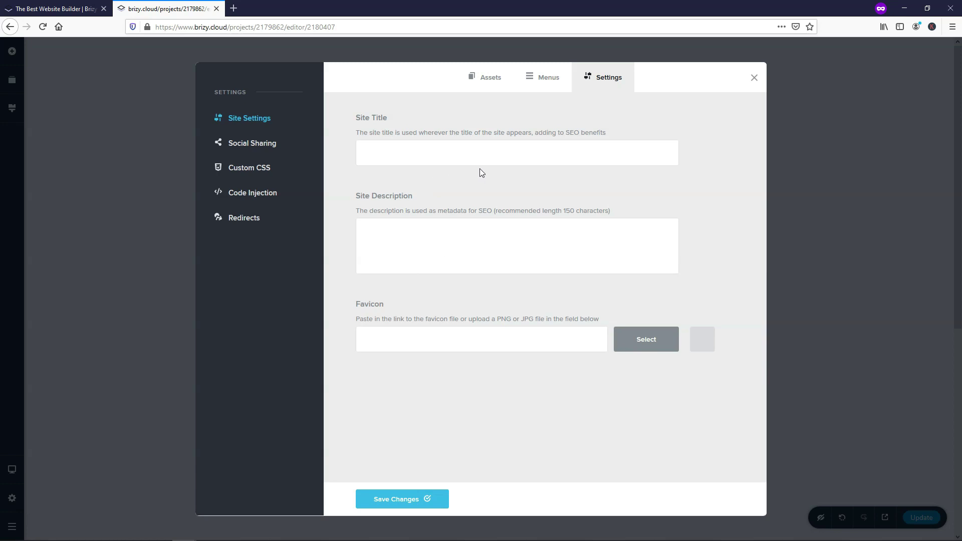
left_click(399, 498)
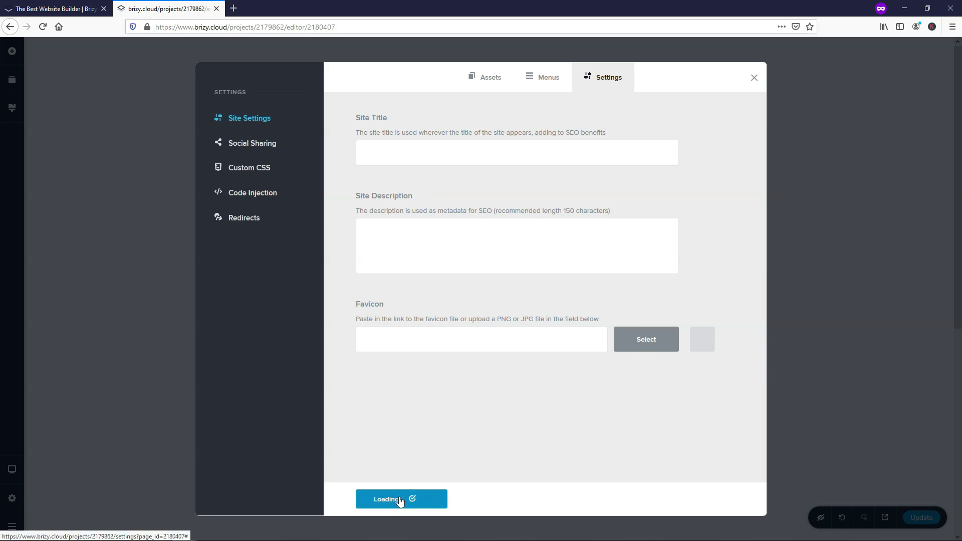
left_click(754, 77)
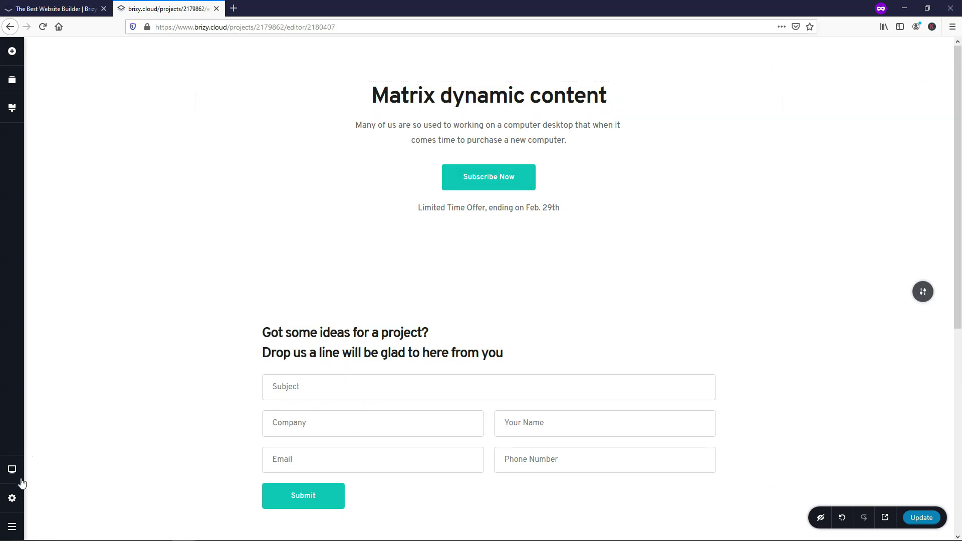
left_click(12, 498)
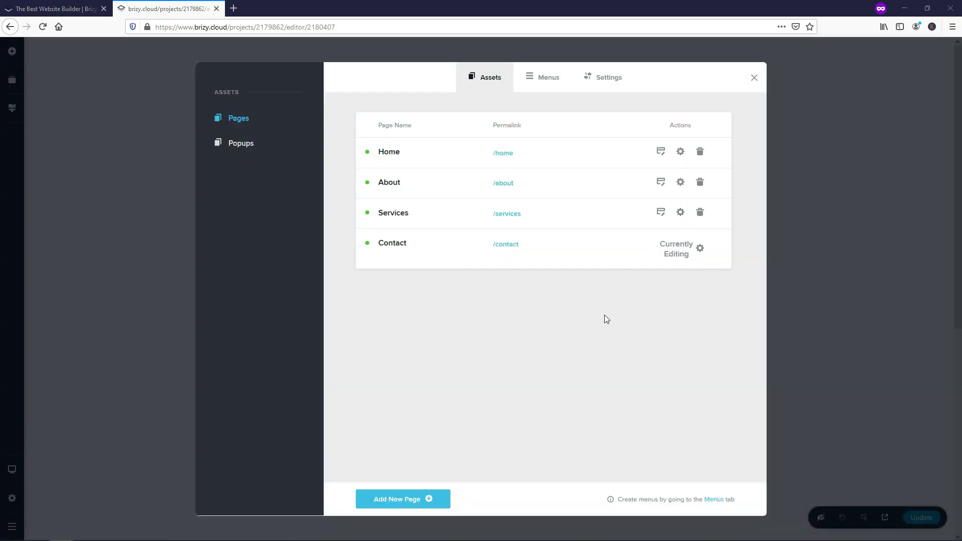
Step: Open the Home page for editing and add a blank block at its bottom
left_click(659, 153)
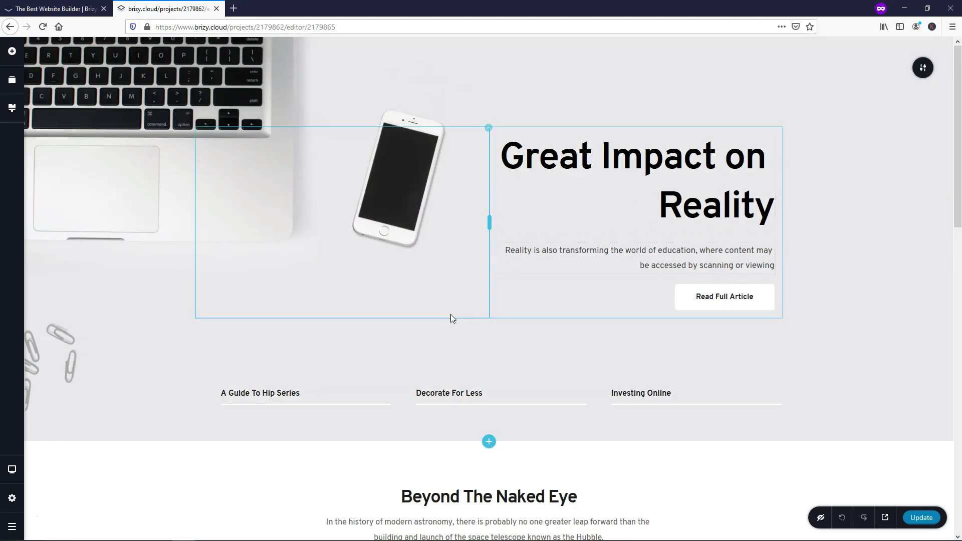
scroll(443, 321, "down", 8)
scroll(438, 326, "down", 8)
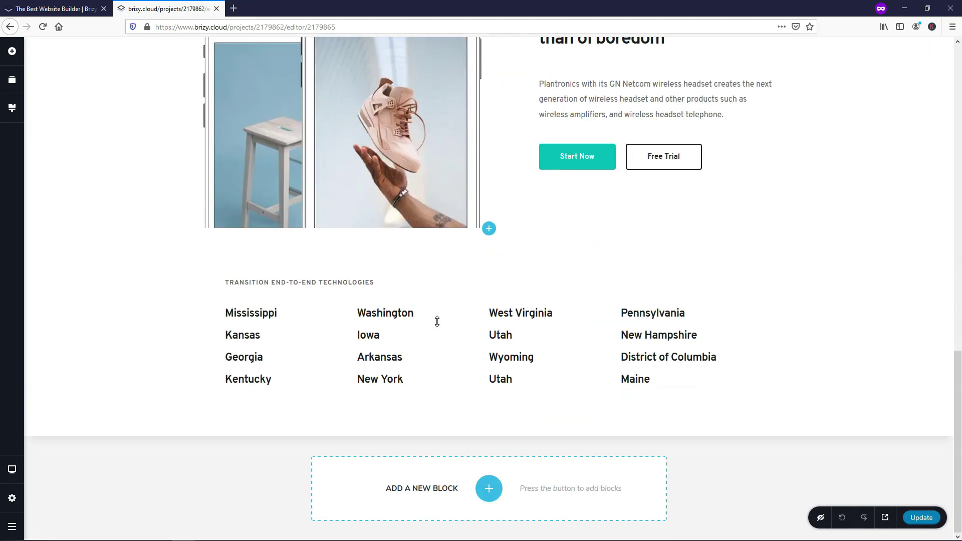
left_click(489, 489)
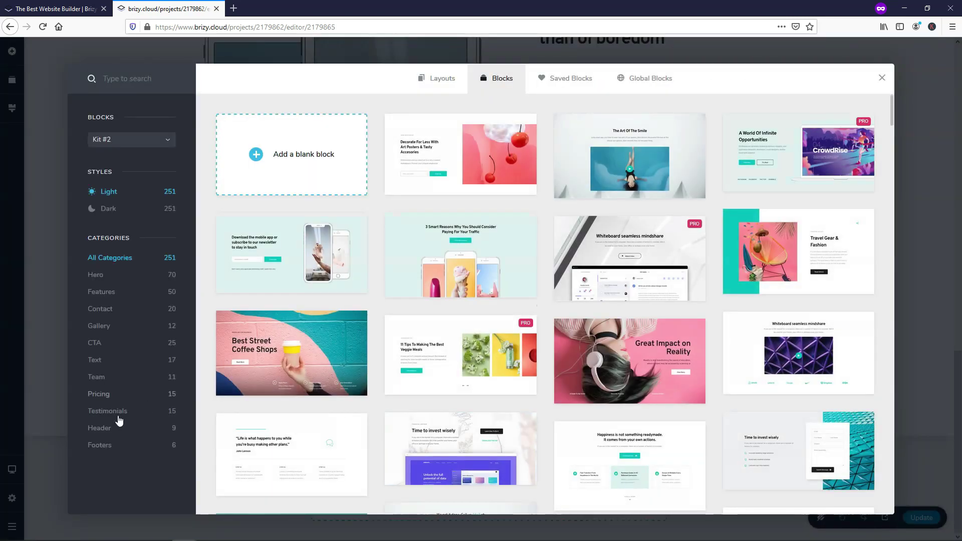
left_click(103, 428)
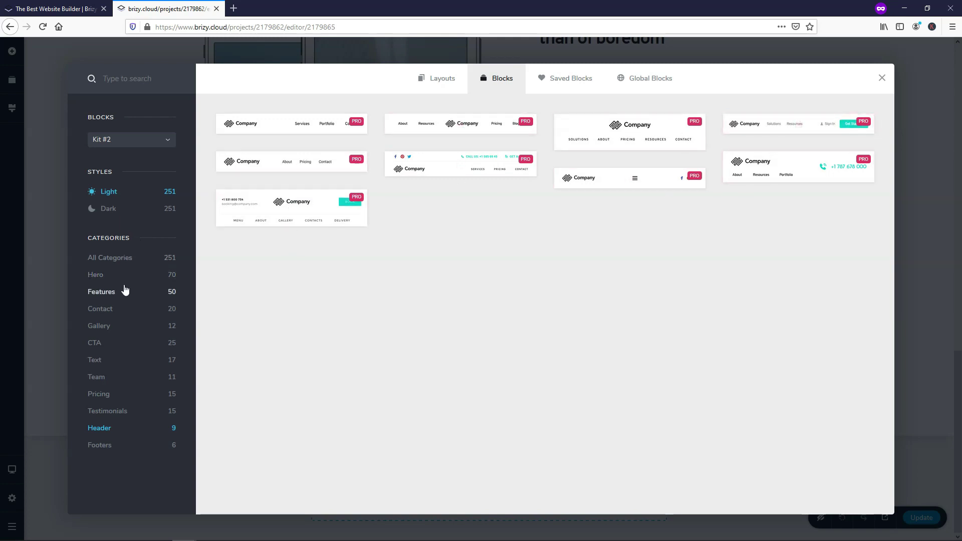
left_click(122, 262)
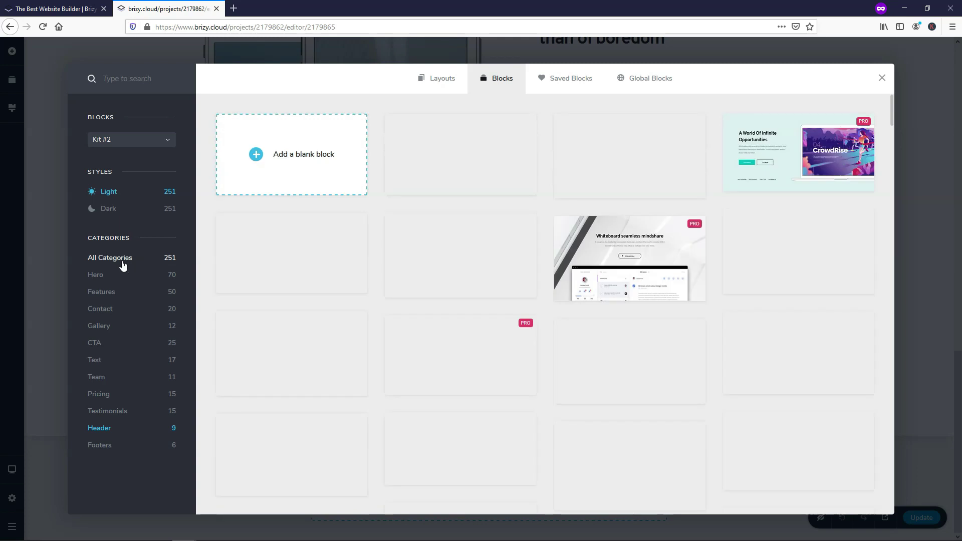
left_click(307, 162)
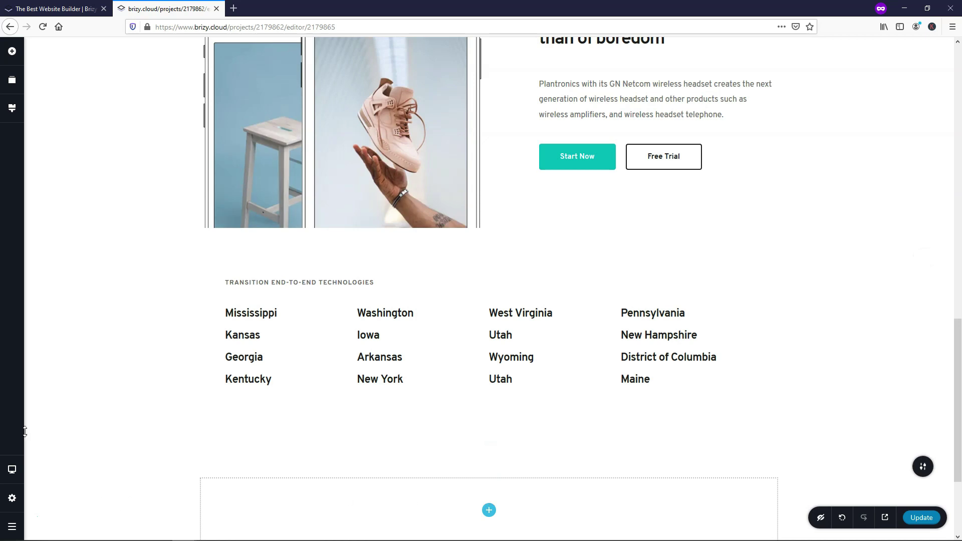
Step: Move the empty block to the top of the Home page and place the site menu in it
left_click(14, 81)
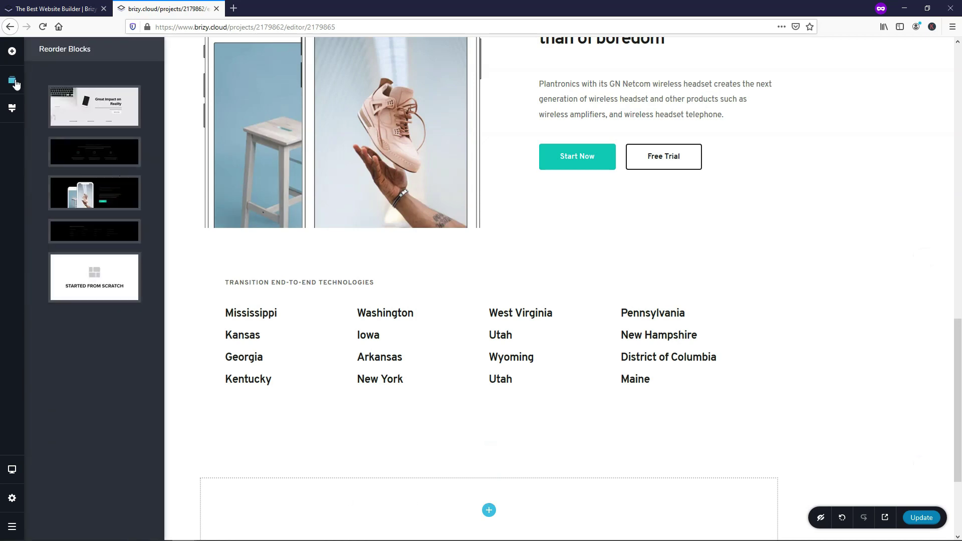
left_click_drag(82, 261, 77, 87)
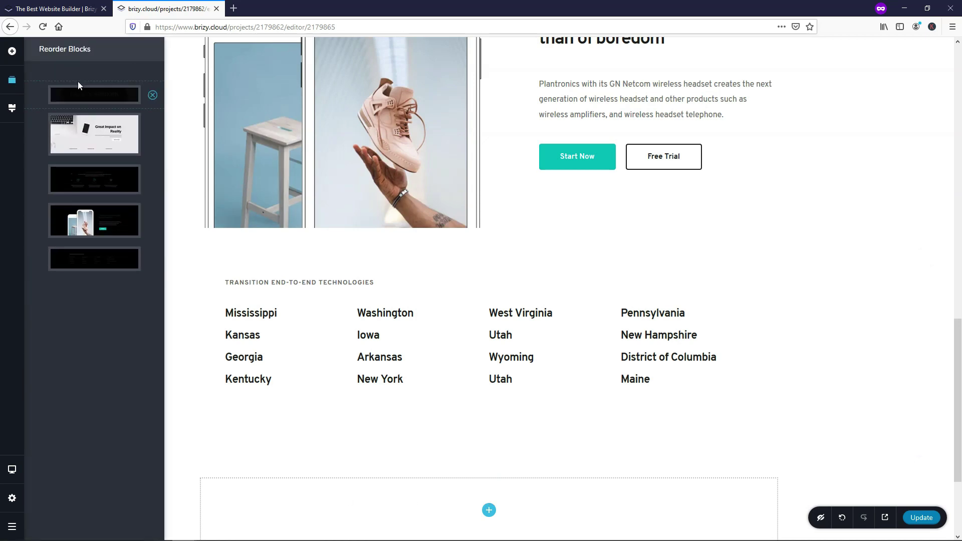
scroll(545, 195, "up", 15)
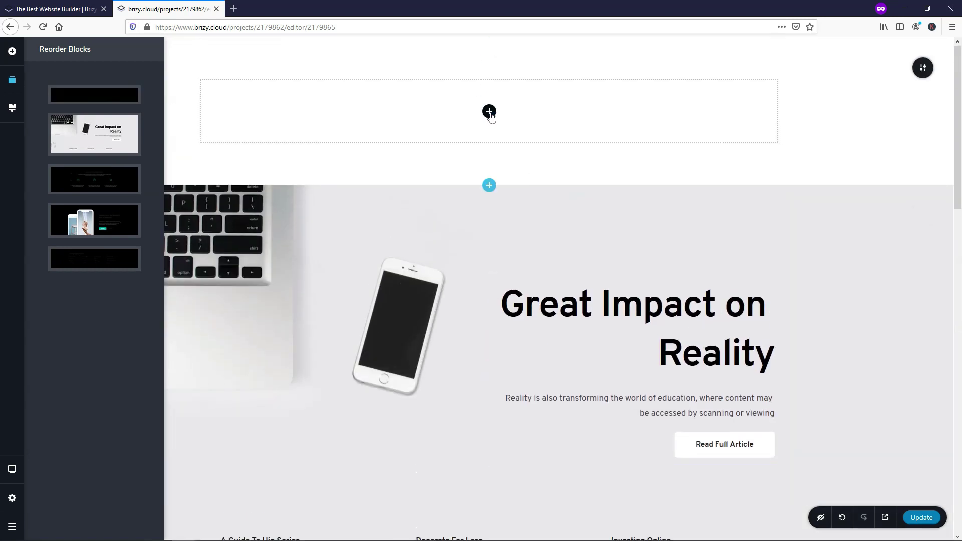
left_click(489, 111)
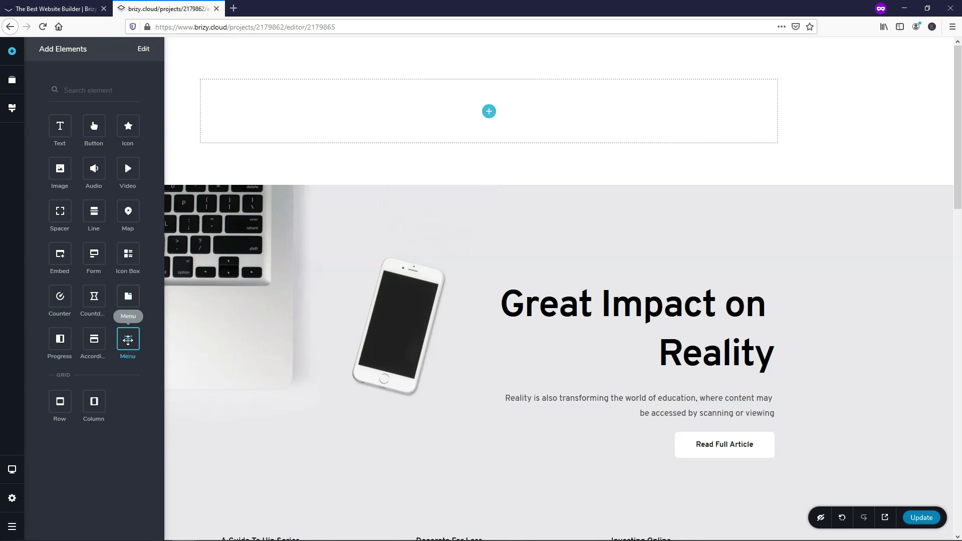
left_click_drag(127, 339, 475, 111)
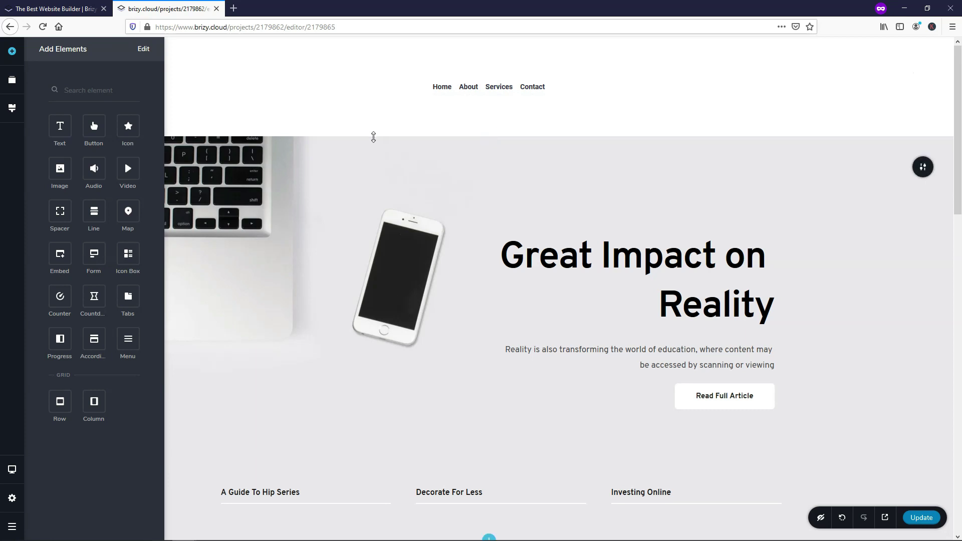
Step: Set the header menu typography to Montserrat at size 20
left_click(630, 89)
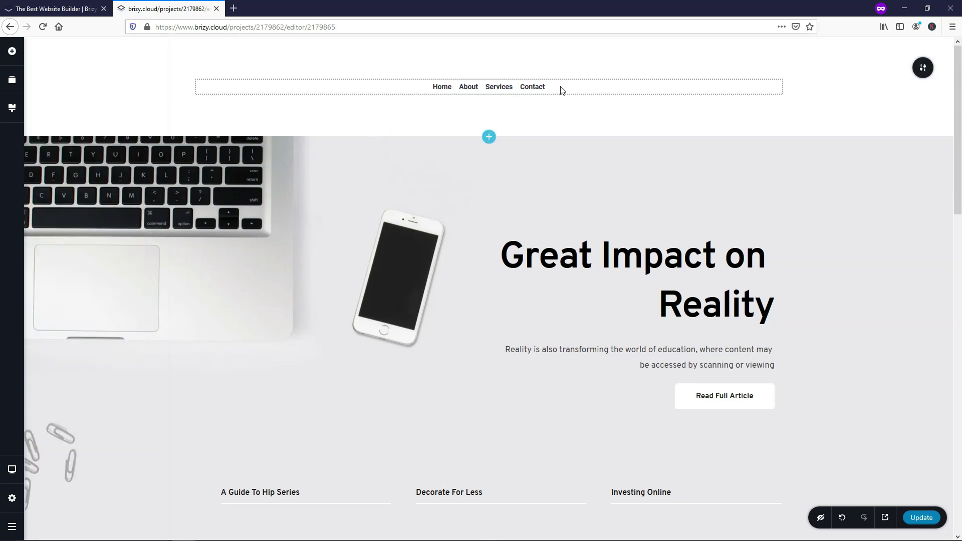
left_click(532, 89)
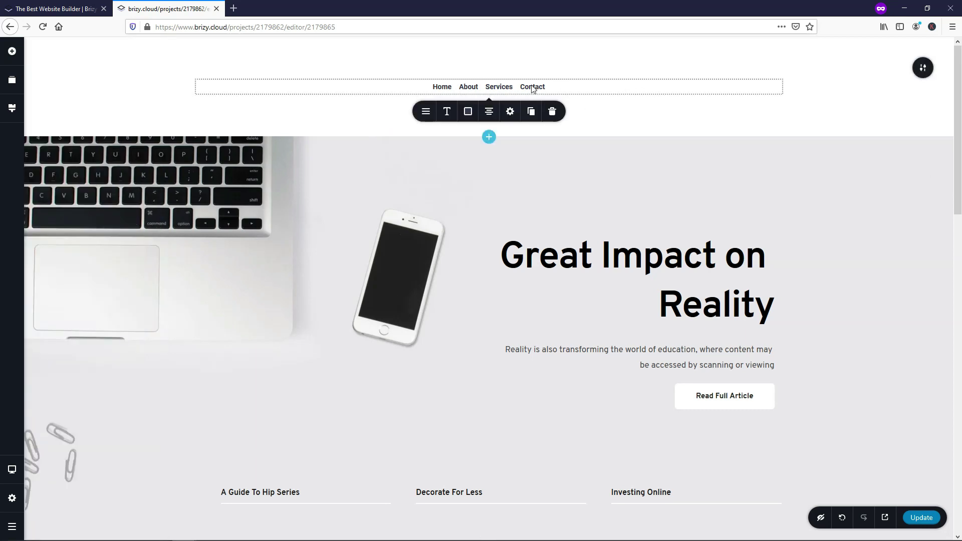
left_click(446, 113)
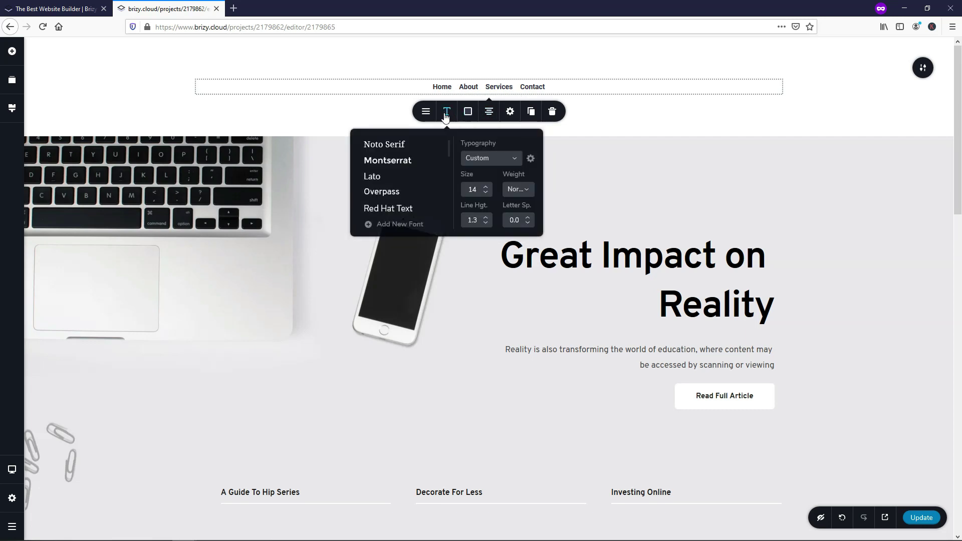
left_click(485, 187)
left_click(485, 186)
left_click(486, 187)
left_click(486, 186)
left_click(485, 187)
left_click(486, 186)
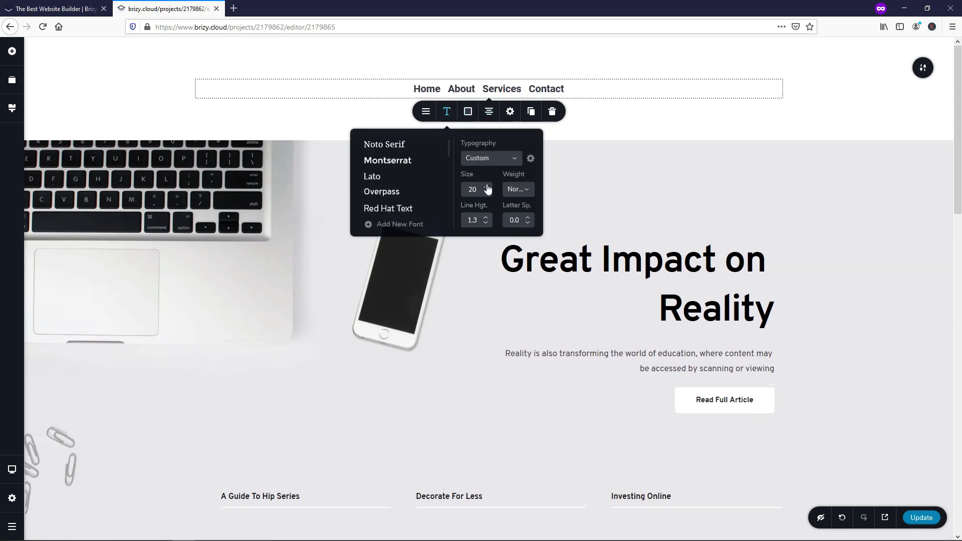
left_click(486, 186)
left_click(486, 186)
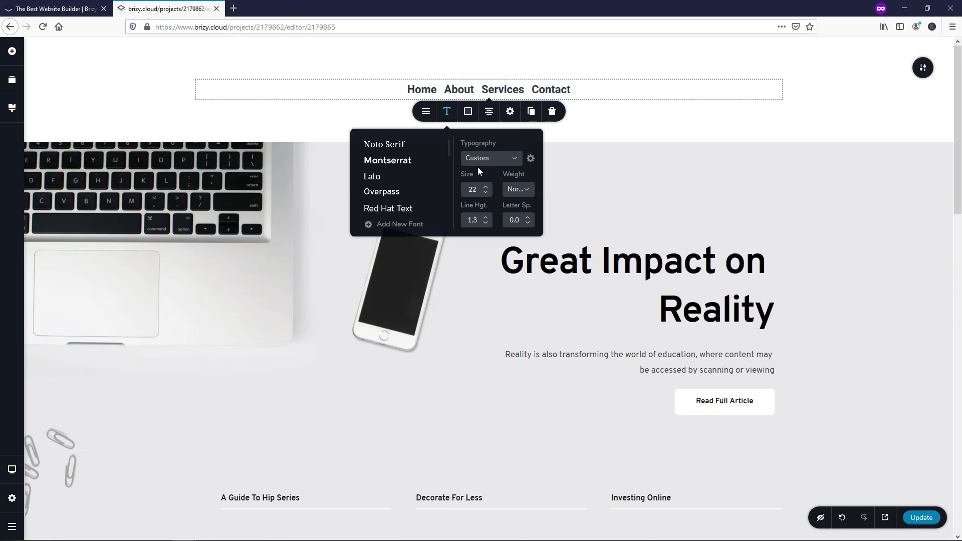
left_click(485, 192)
left_click(486, 196)
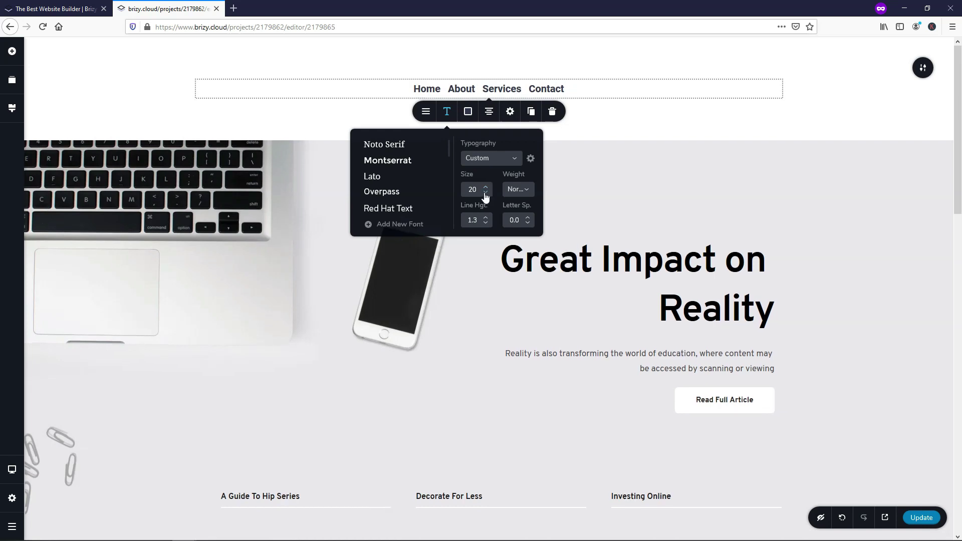
left_click(371, 160)
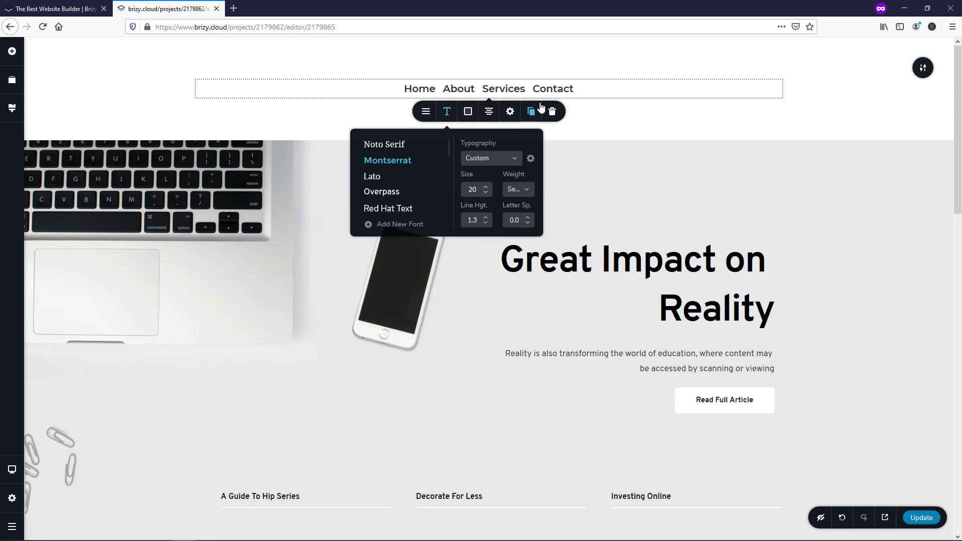
Step: Cycle the menu alignment through right and left, ending centred
left_click(487, 116)
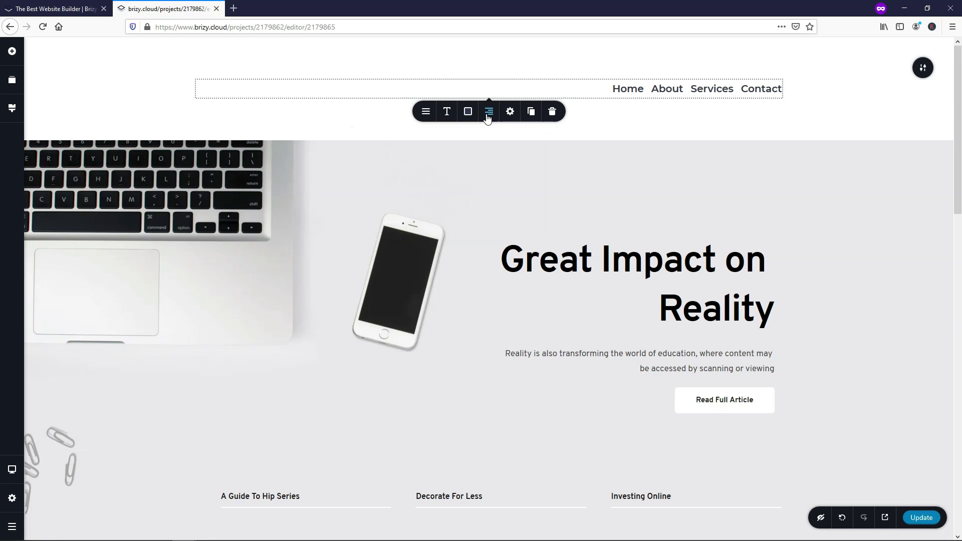
left_click(487, 116)
left_click(488, 117)
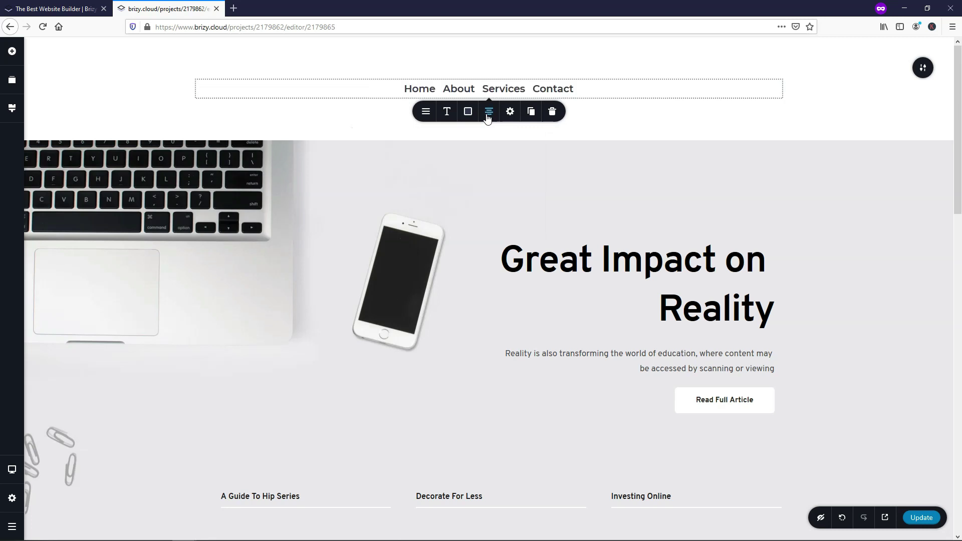
left_click(487, 116)
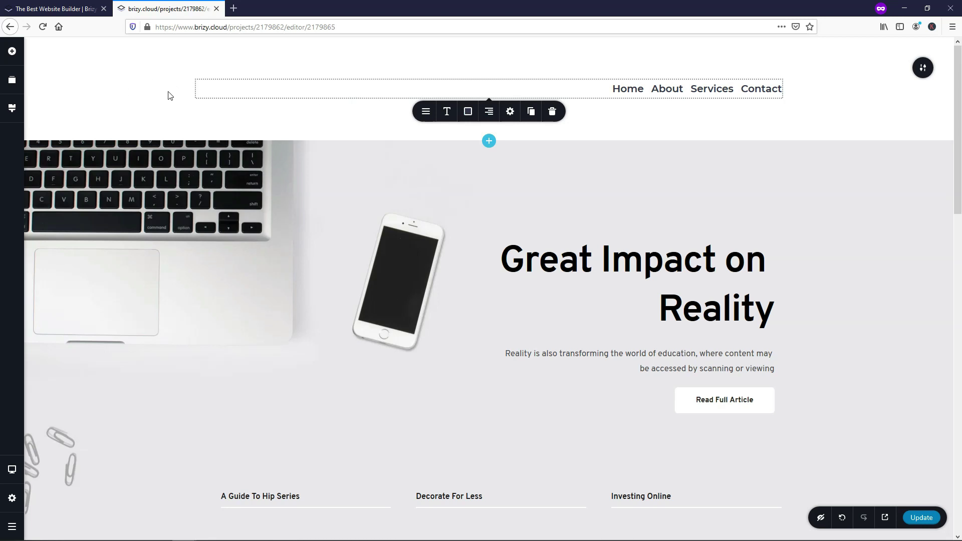
left_click(489, 115)
left_click(489, 115)
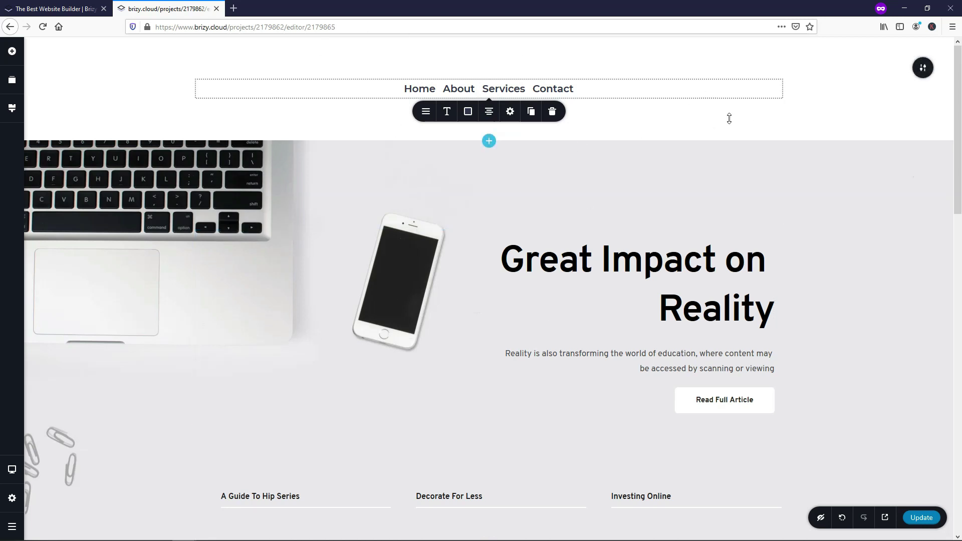
Step: Inspect the header section's background and colour settings without changing them
left_click(922, 68)
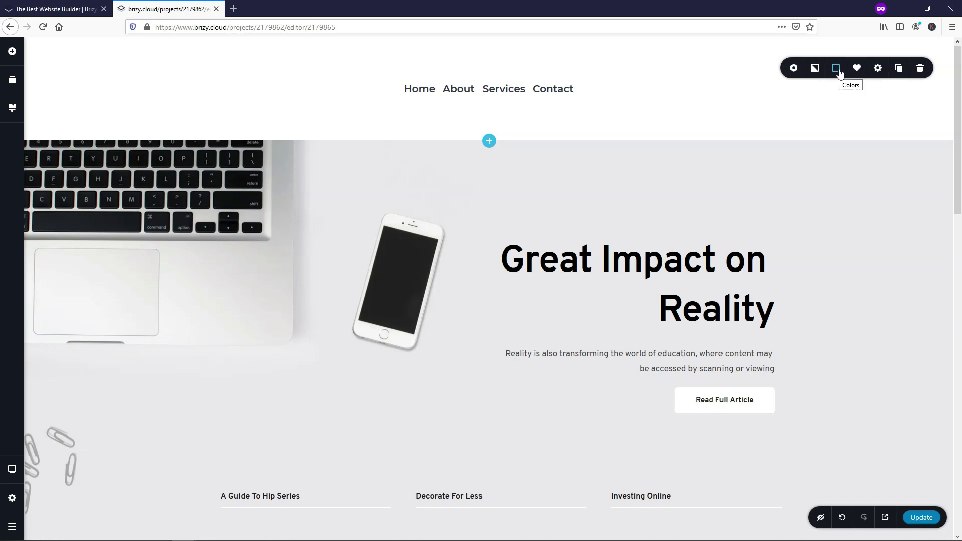
left_click(815, 70)
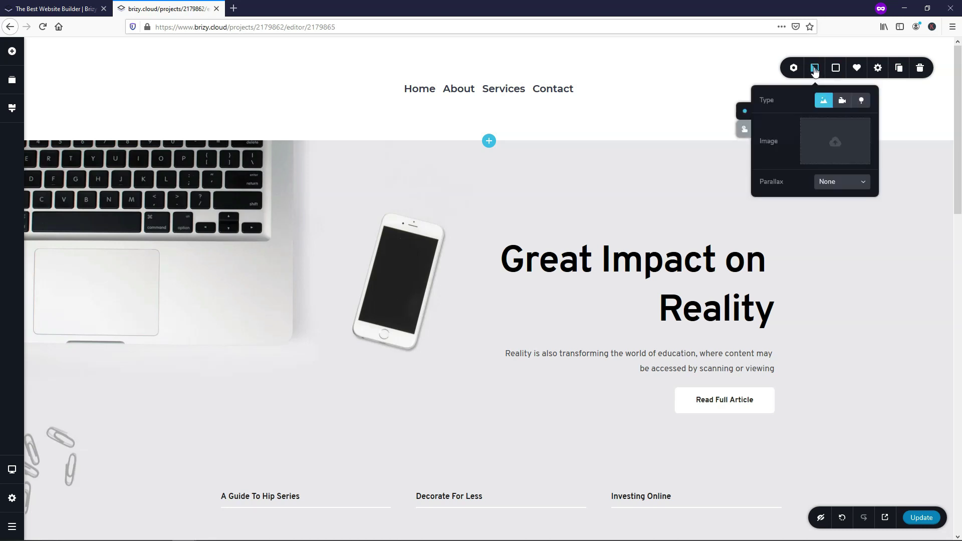
left_click(835, 69)
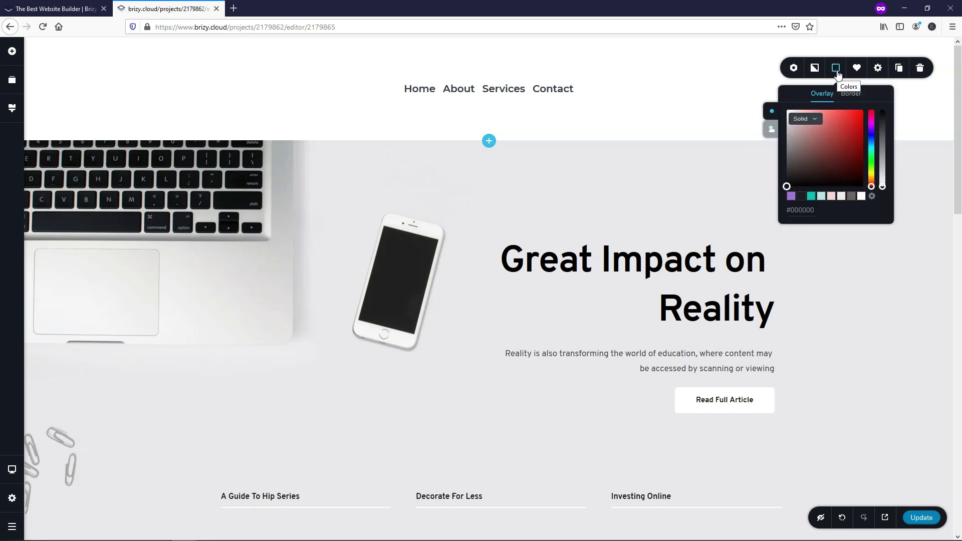
left_click(667, 187)
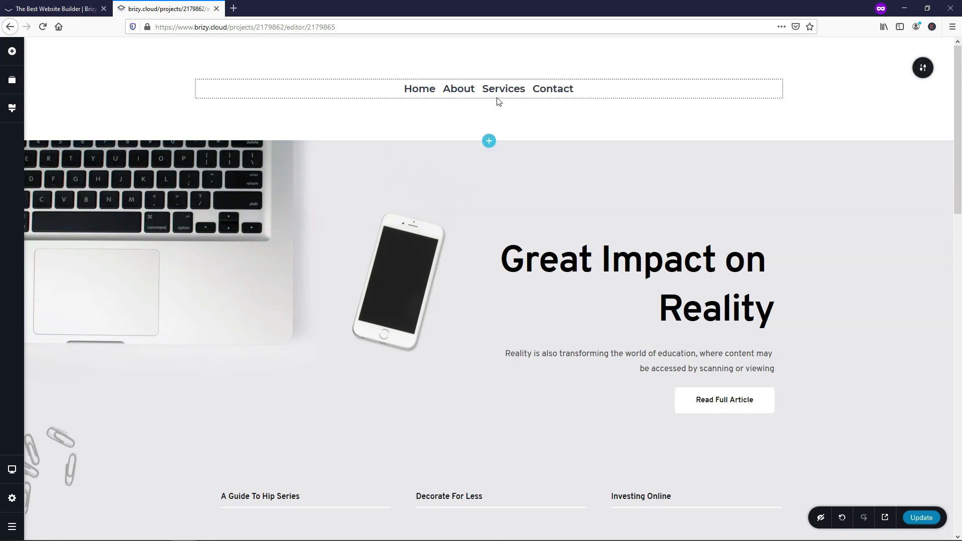
Step: Save the Home page changes and turn the header section into a global block
left_click(925, 524)
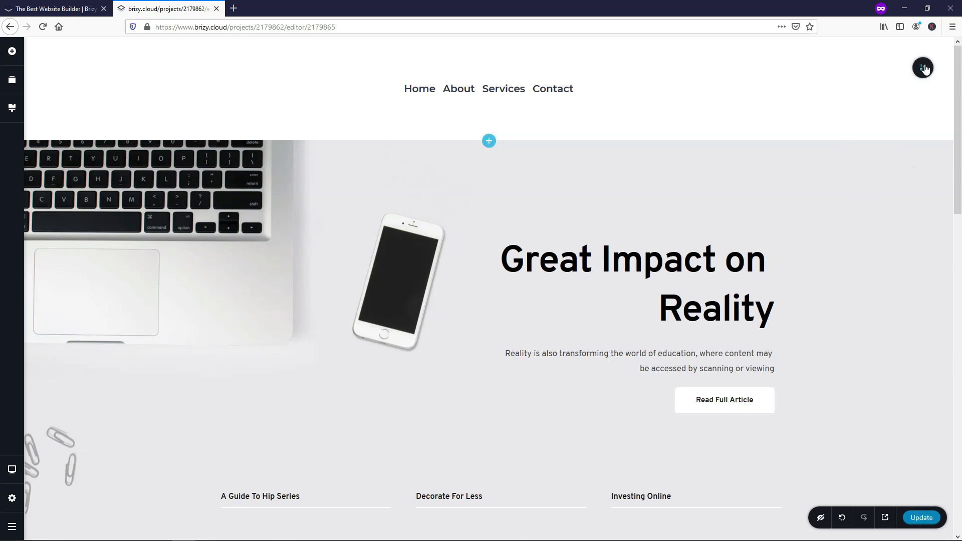
mouse_move(923, 68)
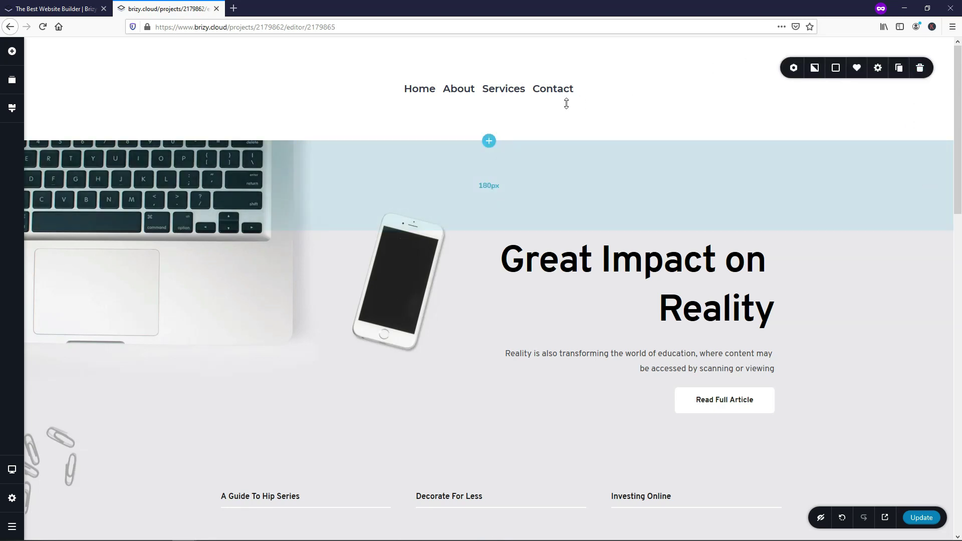
left_click(793, 68)
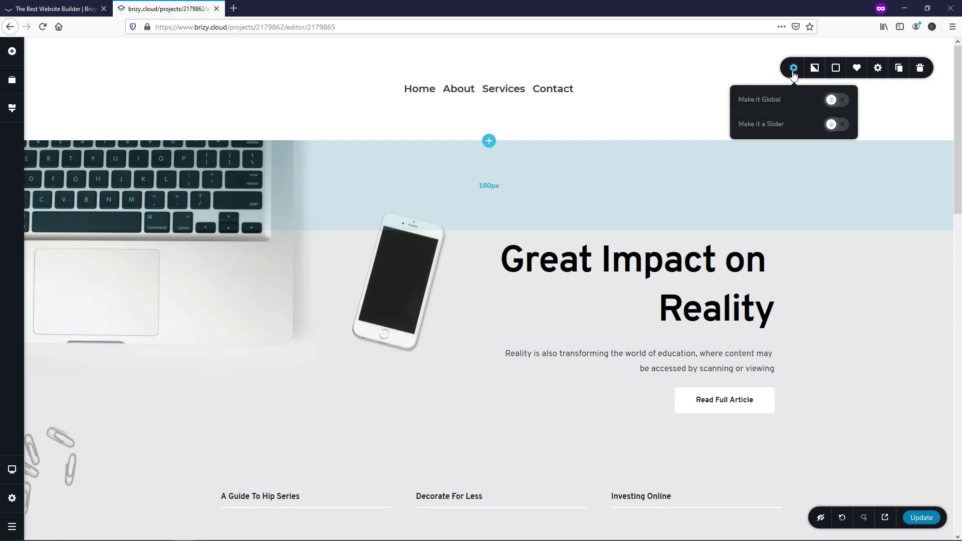
left_click(845, 103)
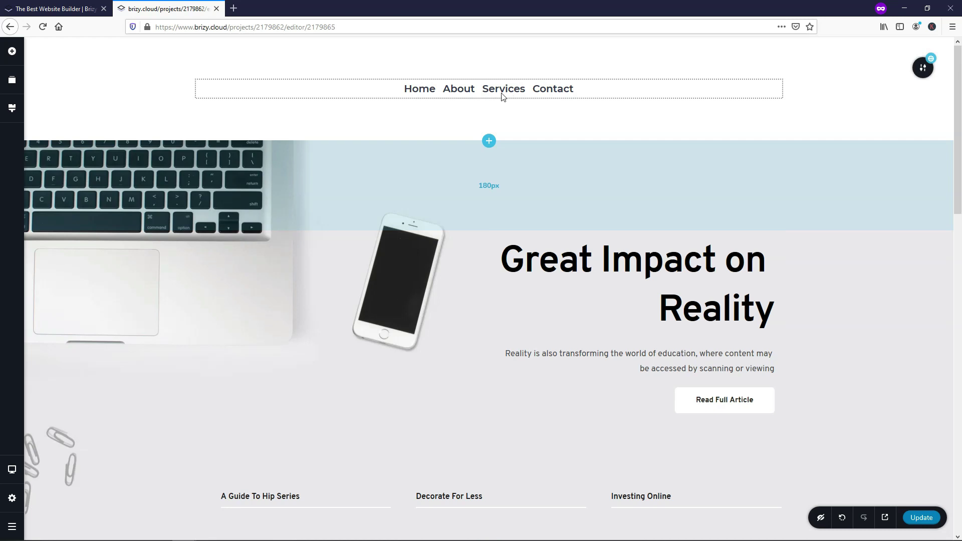
Step: Open the About page and insert the saved global header block
left_click(13, 498)
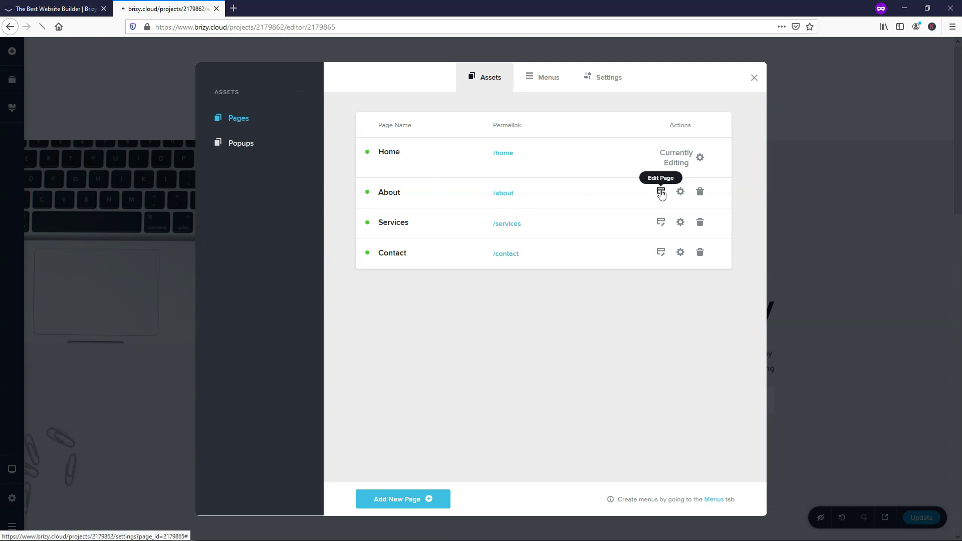
left_click(661, 193)
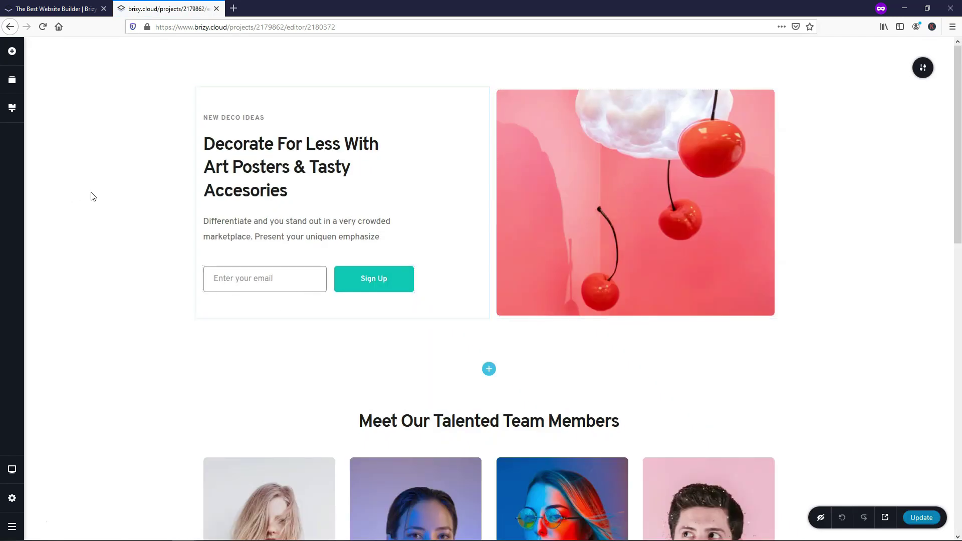
scroll(351, 299, "down", 12)
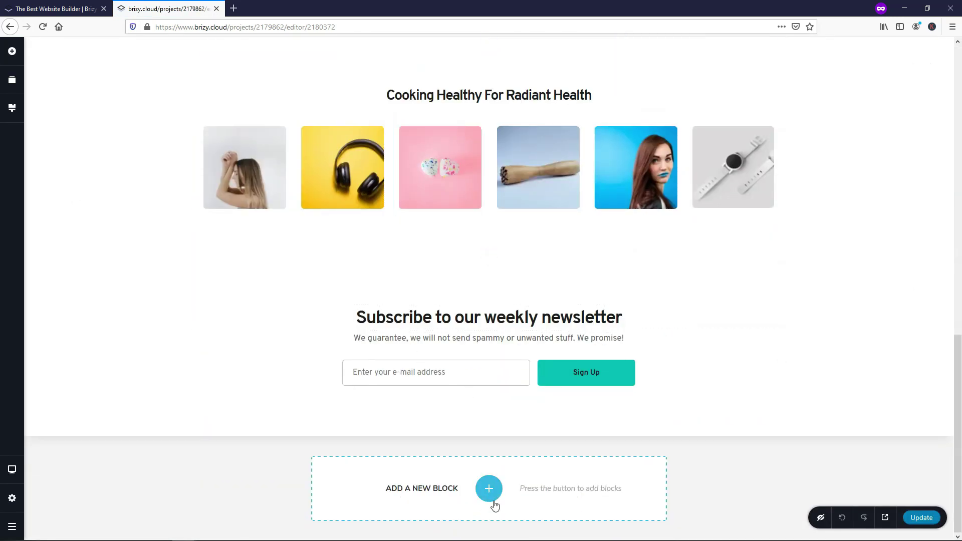
left_click(488, 489)
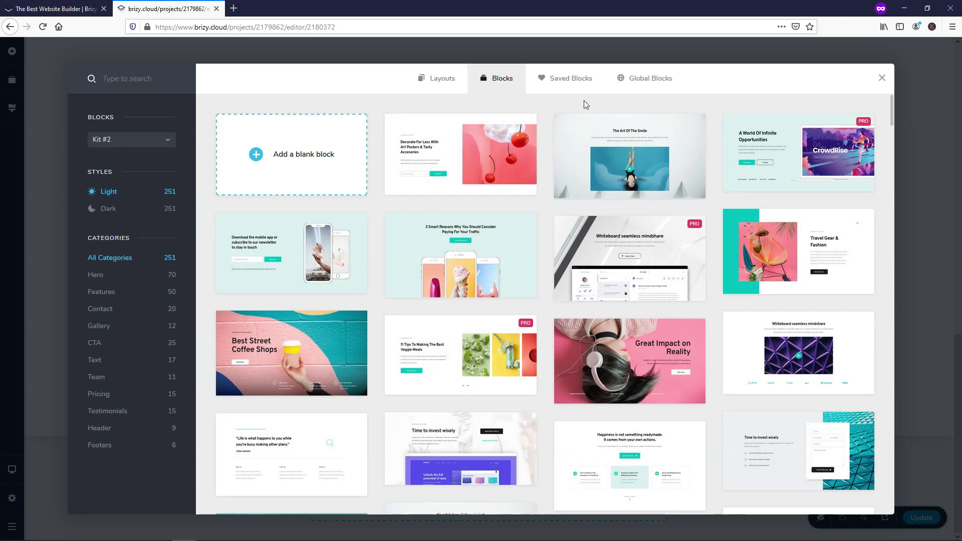
left_click(646, 79)
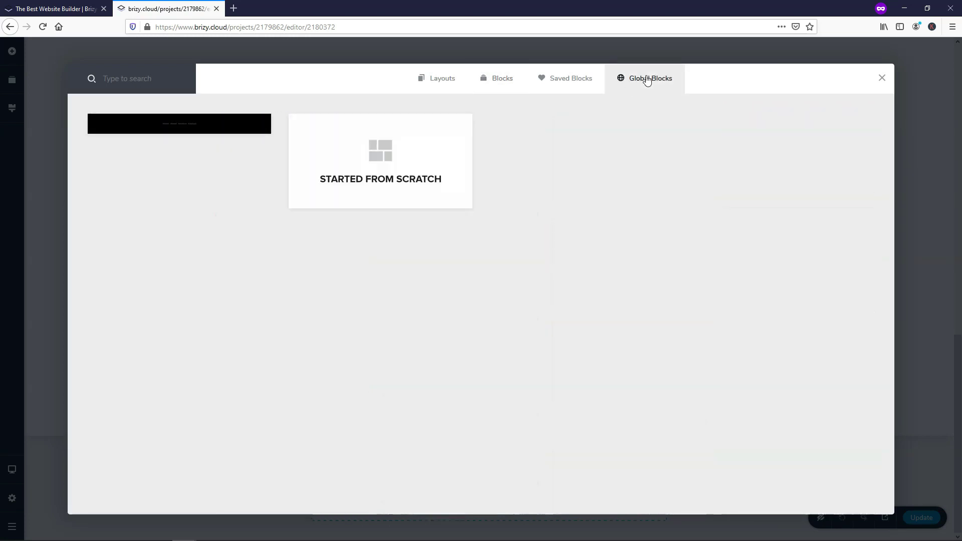
left_click(203, 127)
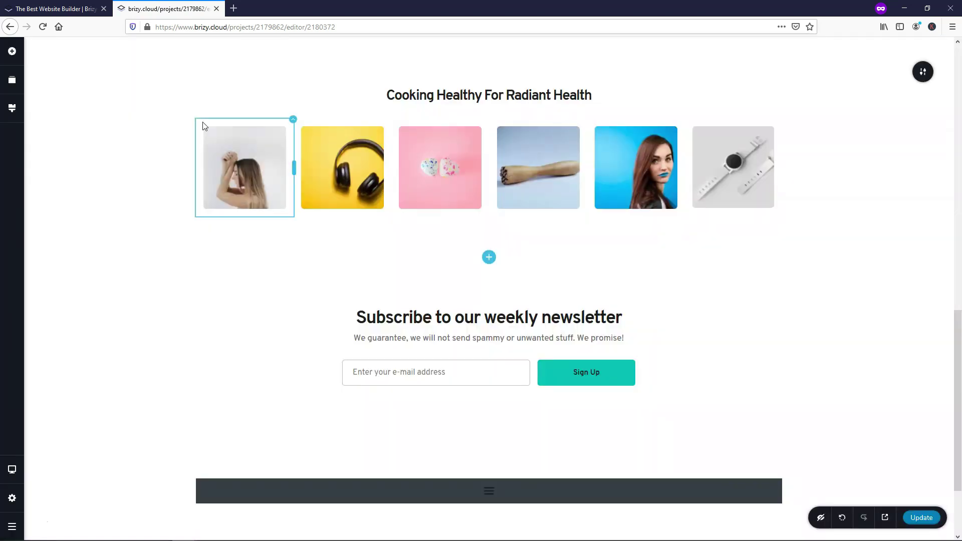
Step: Move the header block to the top of the About page and save
left_click(12, 80)
left_click_drag(76, 244, 83, 80)
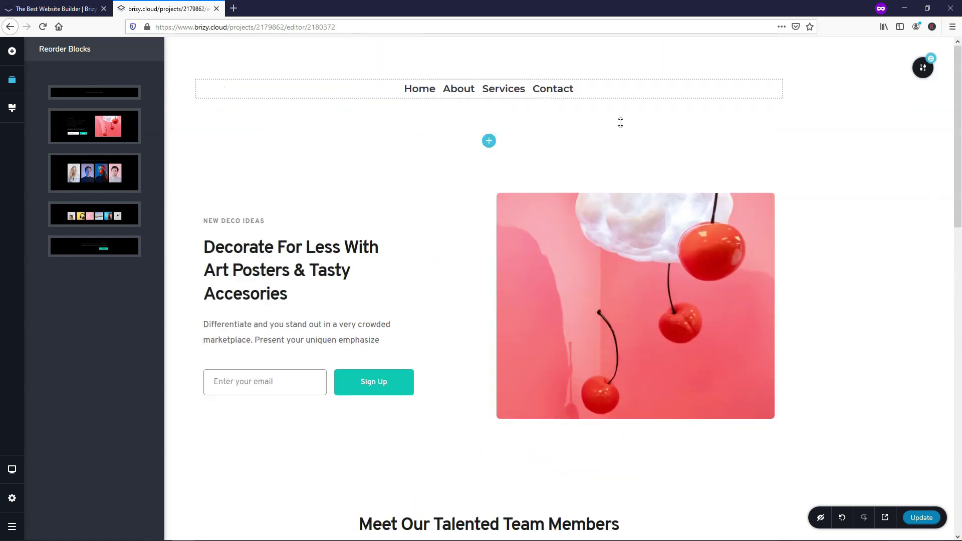
left_click(917, 518)
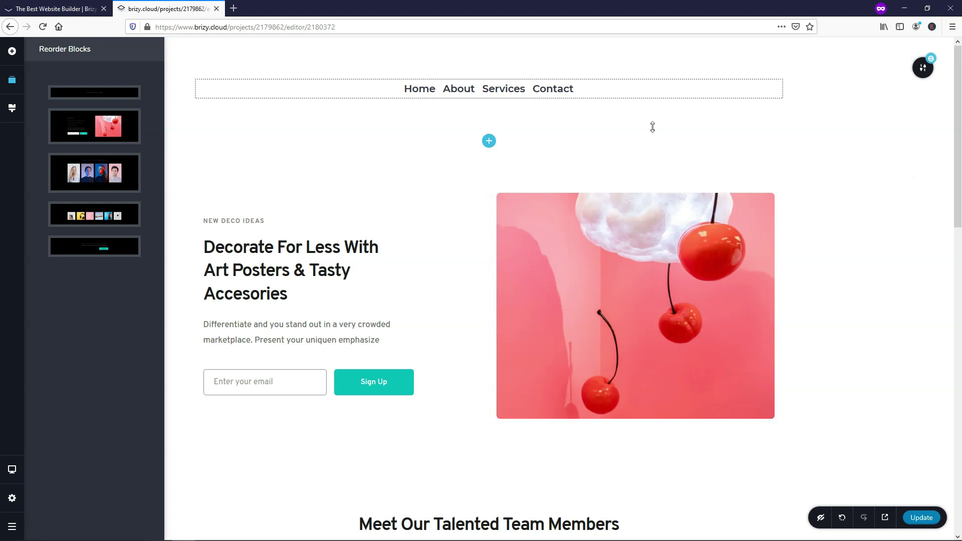
Step: Open the Services page and insert the black global navigation block
left_click(12, 498)
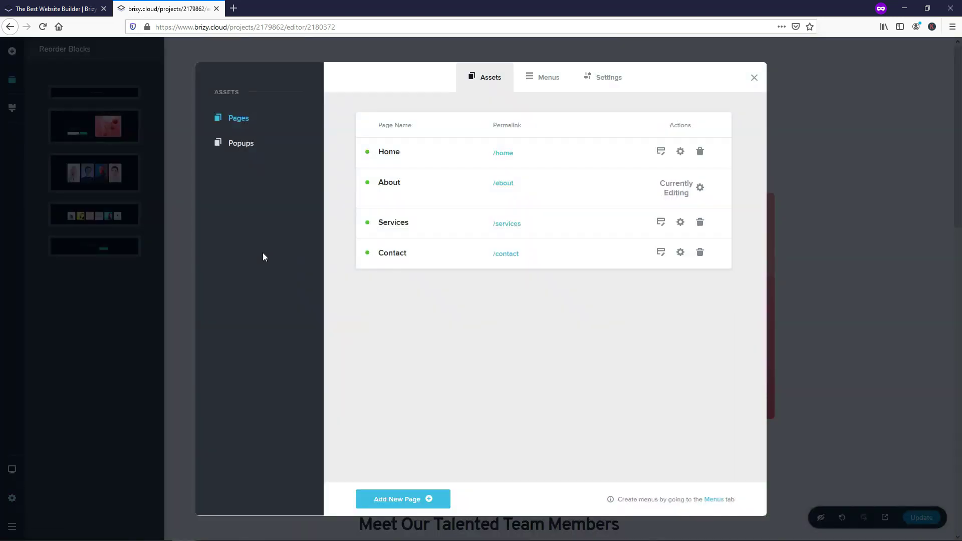
left_click(661, 222)
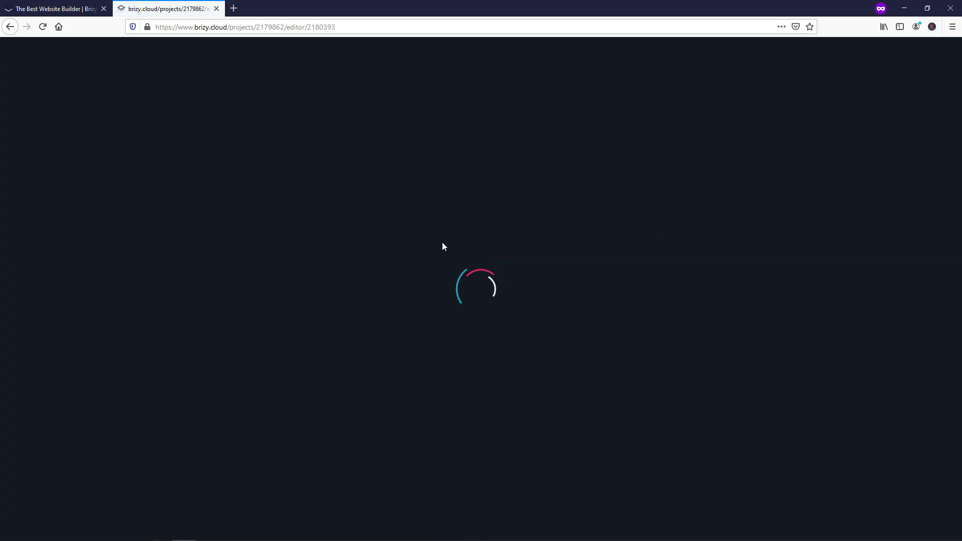
scroll(439, 257, "down", 15)
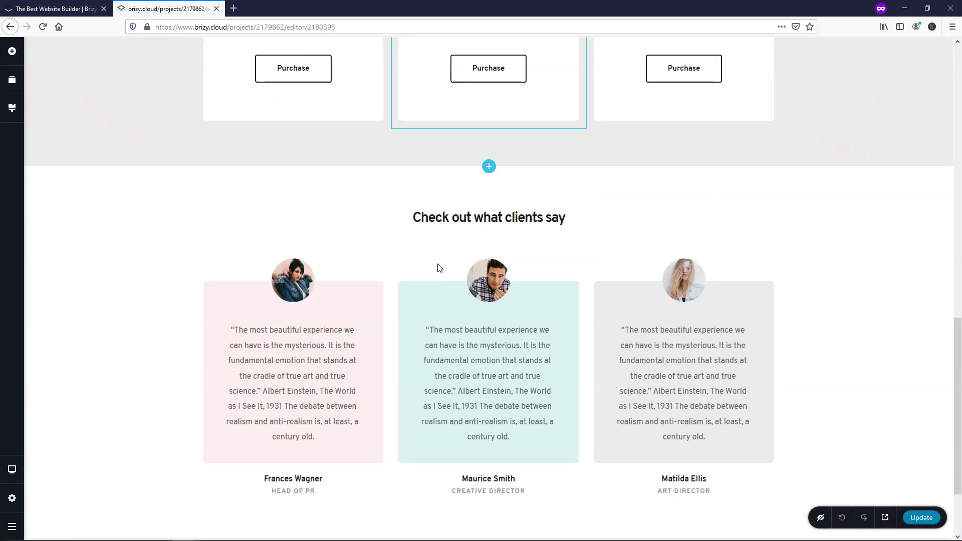
left_click(488, 488)
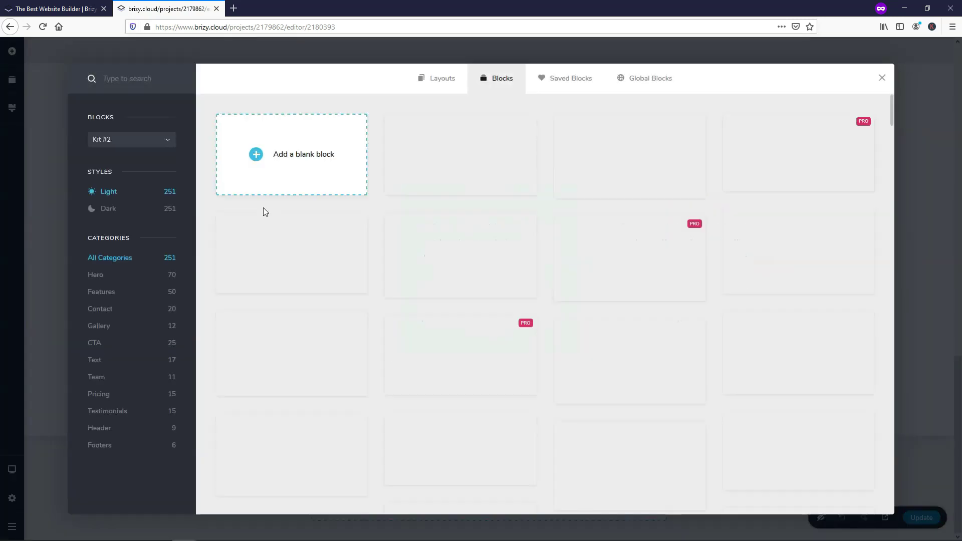
left_click(662, 78)
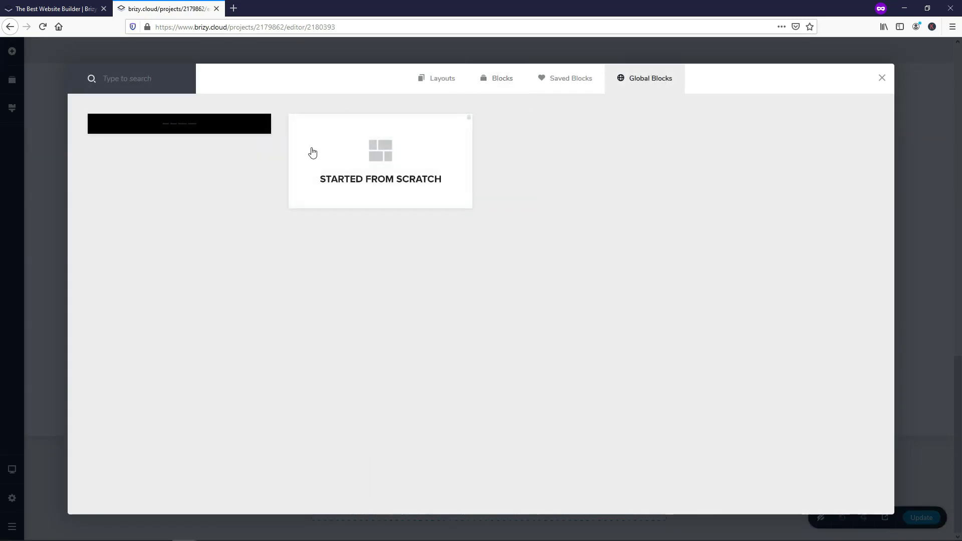
left_click(184, 125)
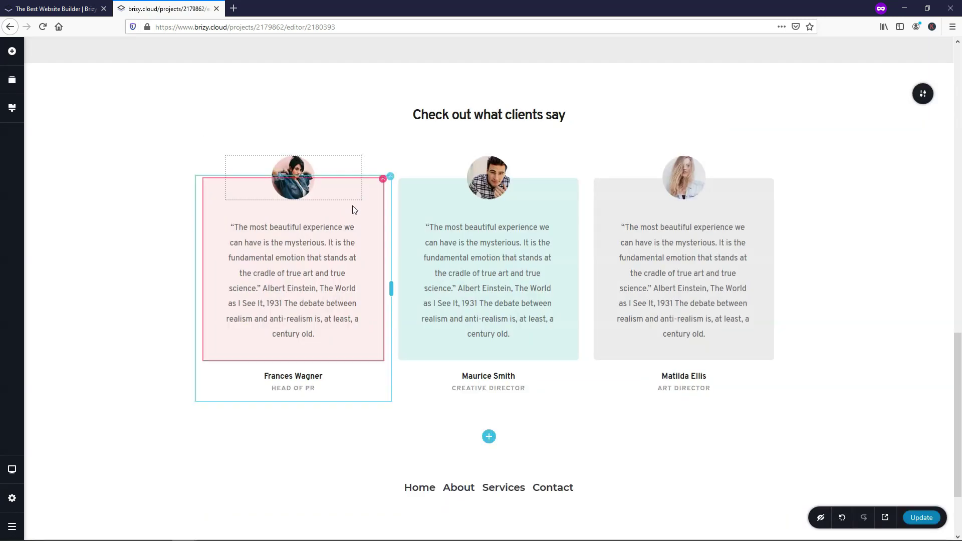
Step: Reorder the Services page so the navigation block sits at the top
left_click(13, 80)
left_click_drag(75, 250, 89, 75)
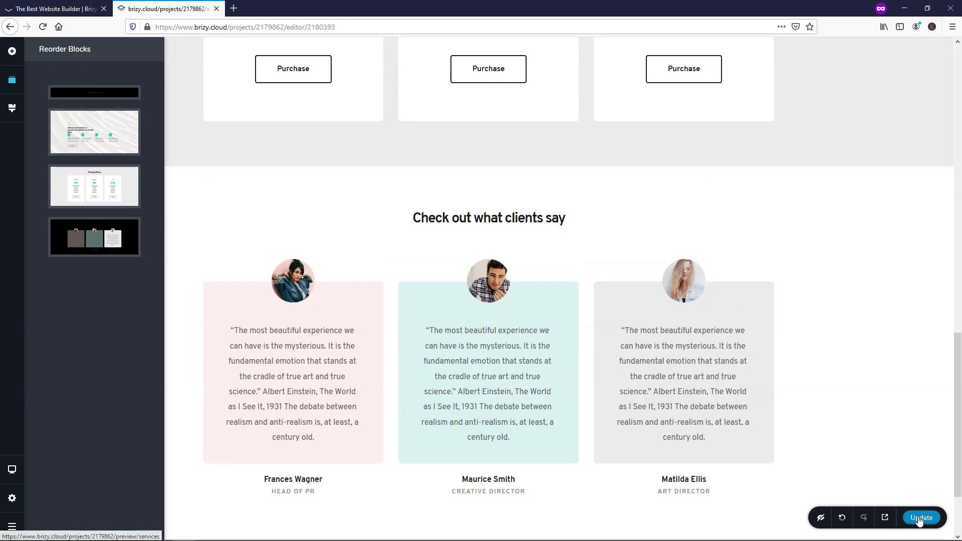
scroll(571, 305, "up", 15)
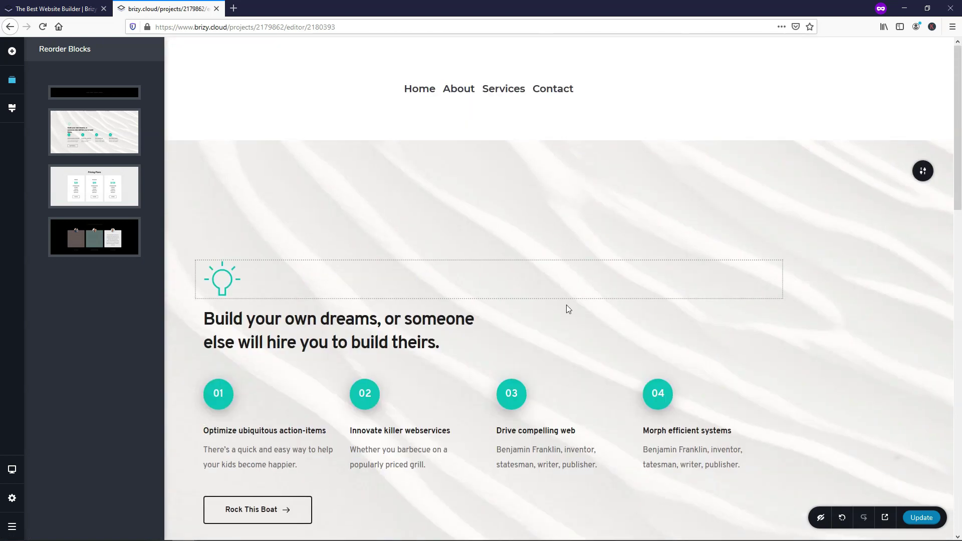
Step: Open the Contact page and add the global navigation block
left_click(15, 495)
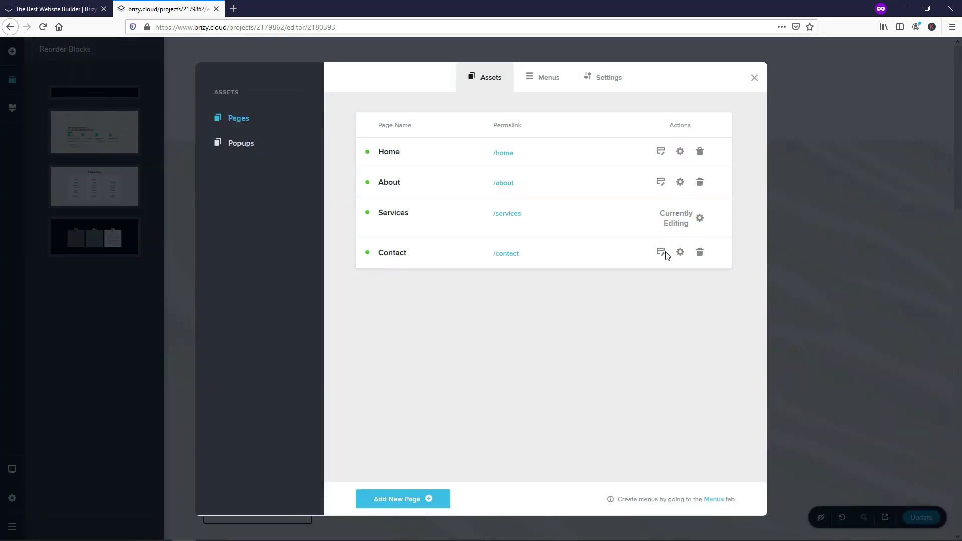
left_click(661, 253)
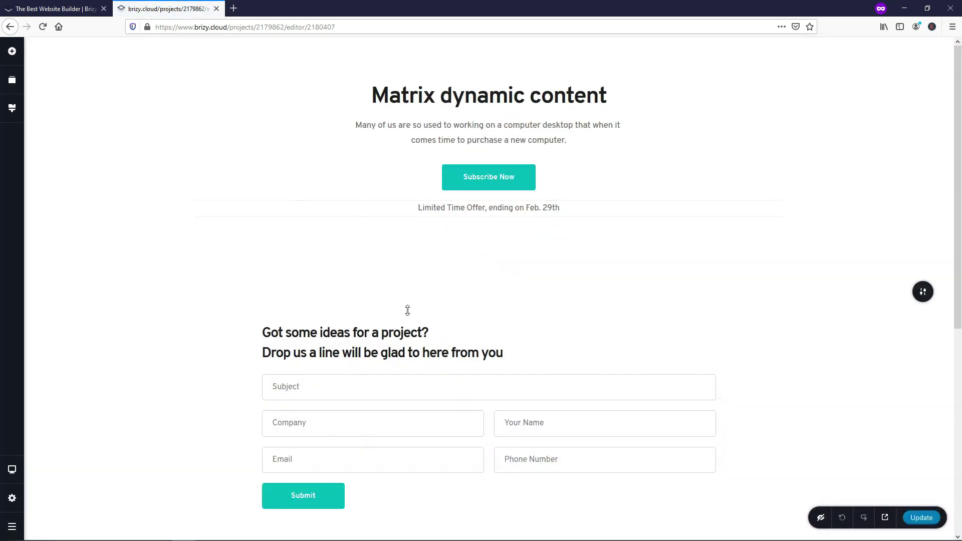
scroll(407, 311, "down", 7)
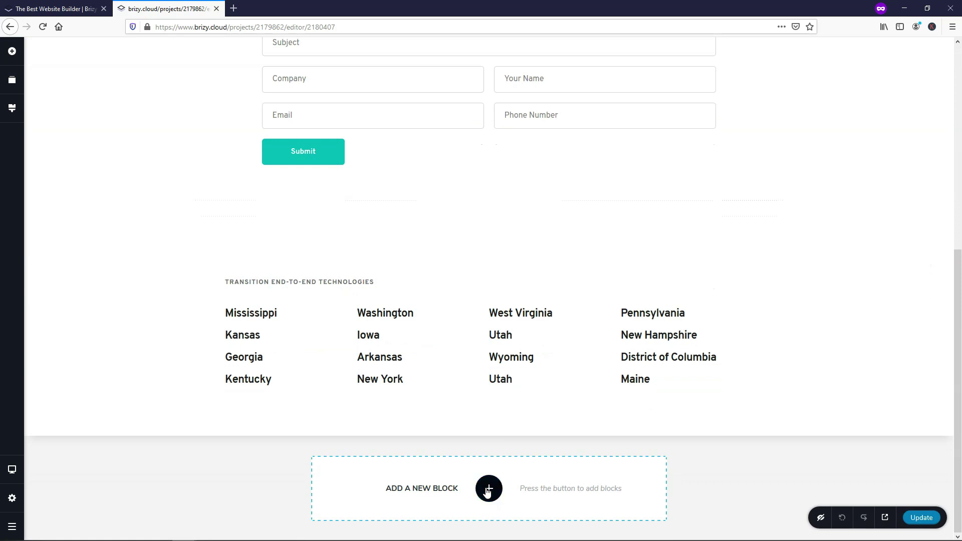
left_click(487, 489)
left_click(639, 79)
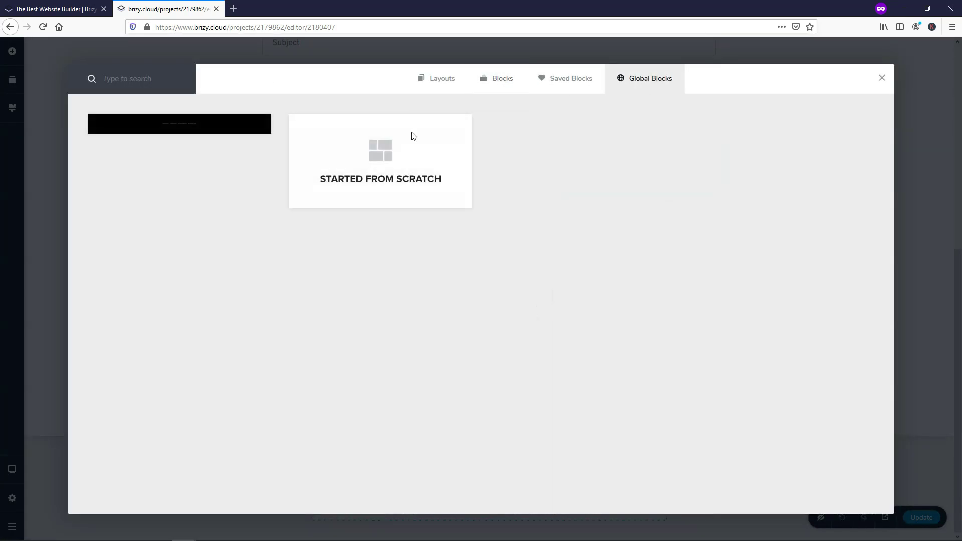
left_click(191, 129)
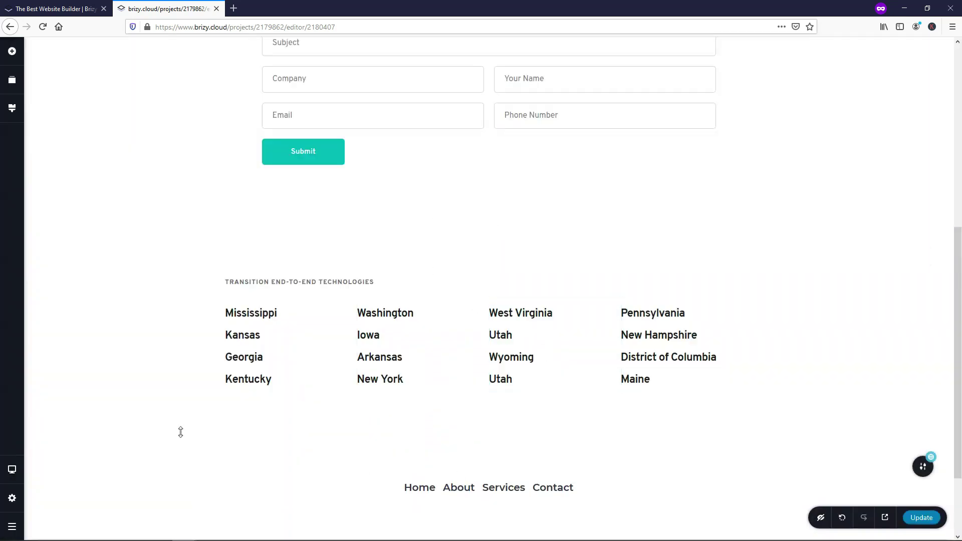
Step: Move the navigation block to the top of the Contact page and adjust the content section's top padding
left_click(12, 80)
left_click_drag(78, 216, 160, 115)
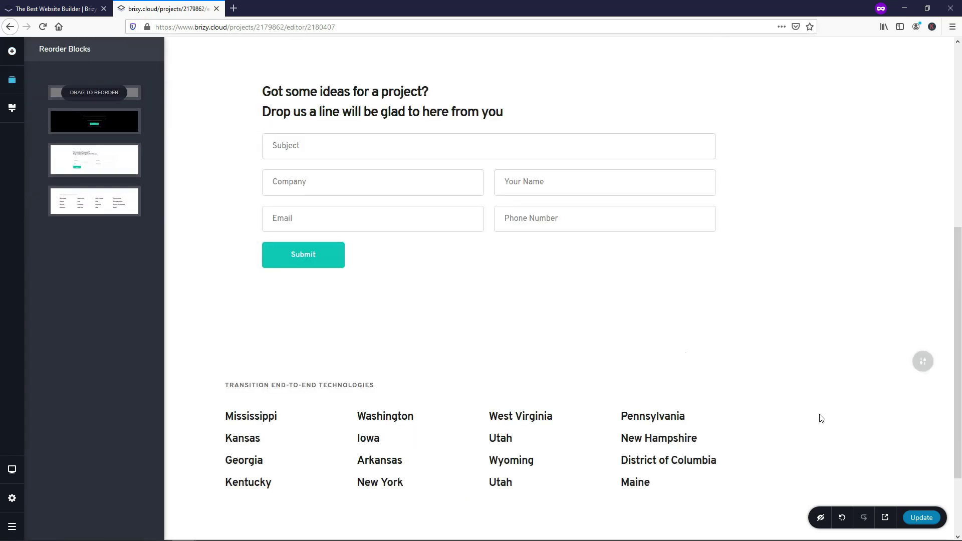
scroll(708, 261, "up", 6)
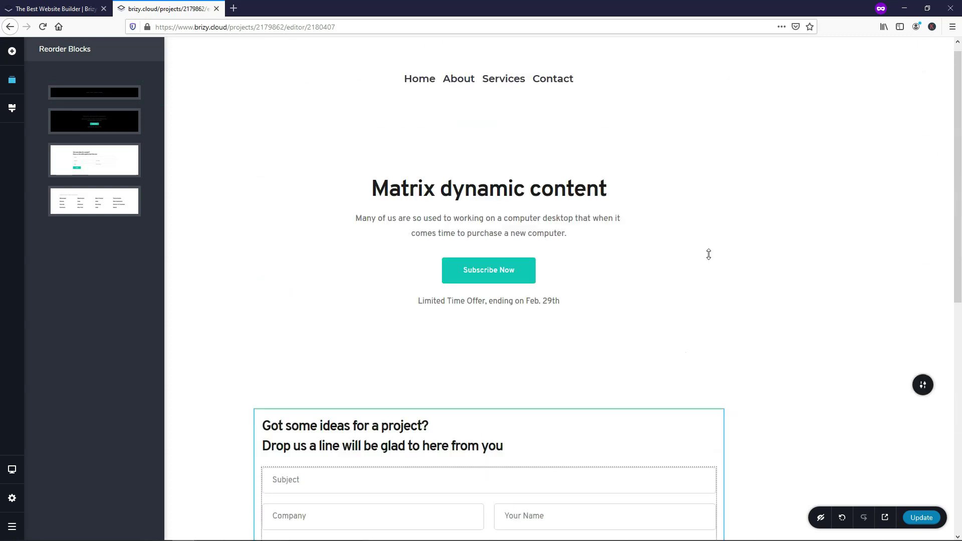
left_click_drag(372, 155, 372, 155)
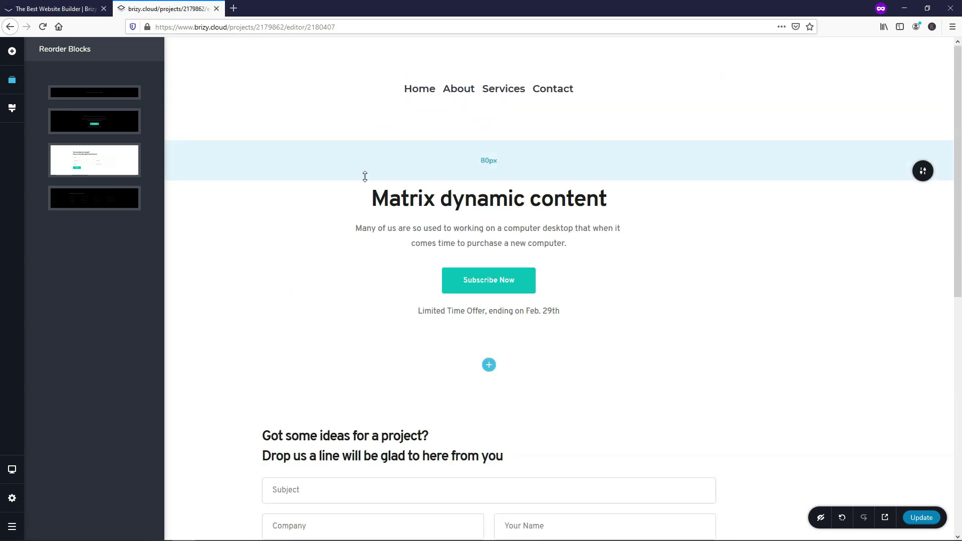
left_click(7, 536)
Step: Open the live site from the dashboard, browse About, Services, Contact and Home, then close it
left_click(96, 521)
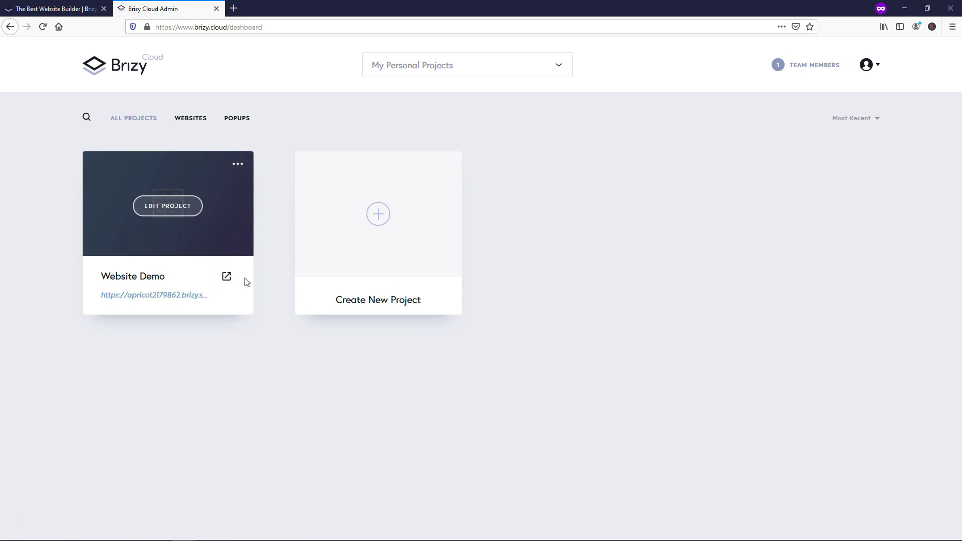
left_click(227, 279)
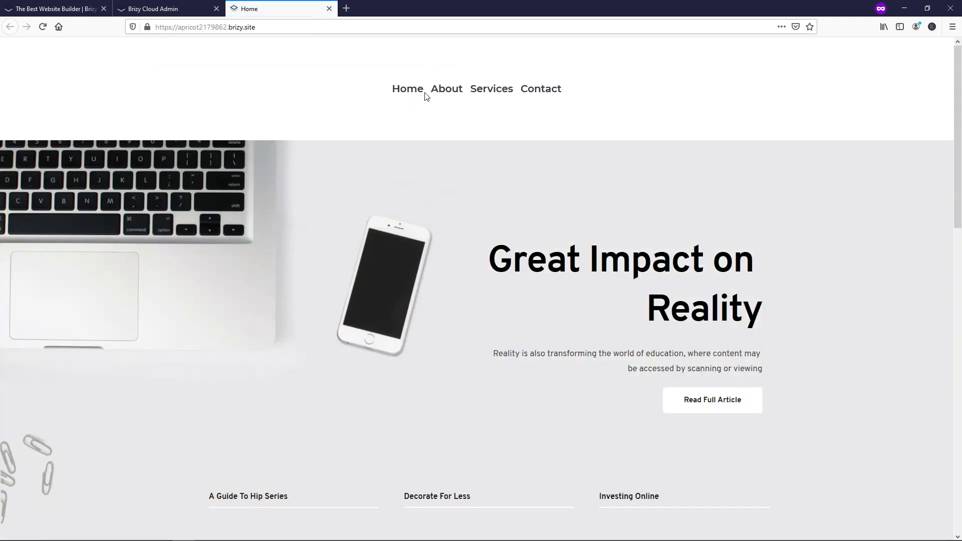
left_click(453, 92)
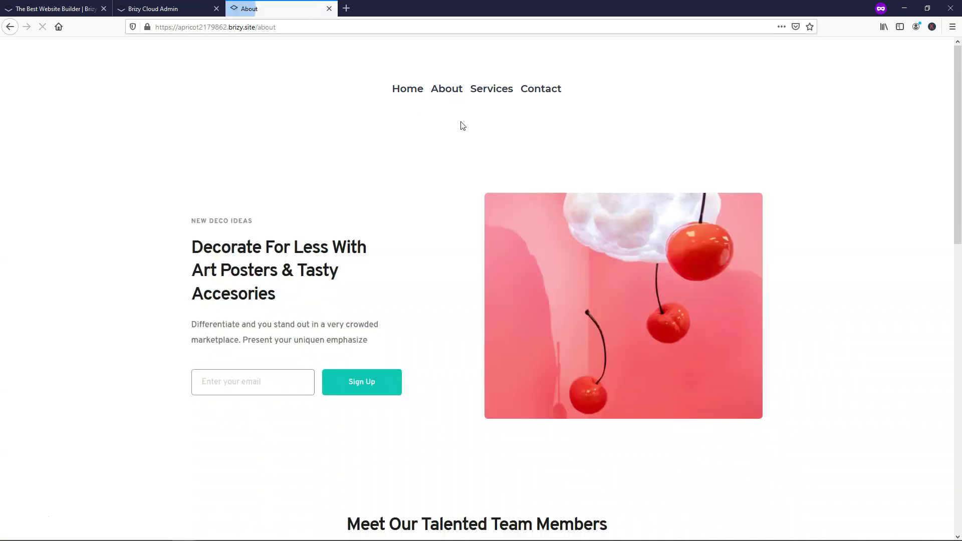
left_click(485, 91)
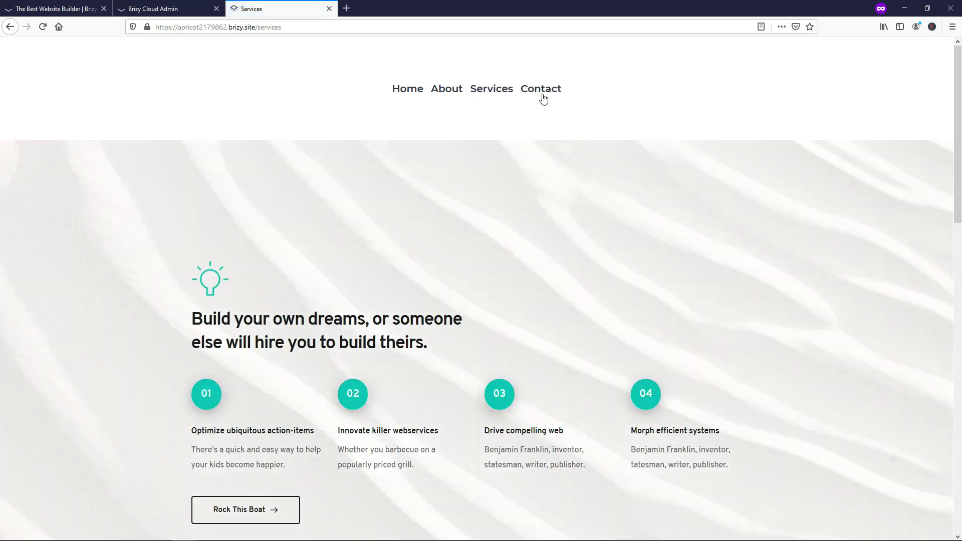
left_click(542, 95)
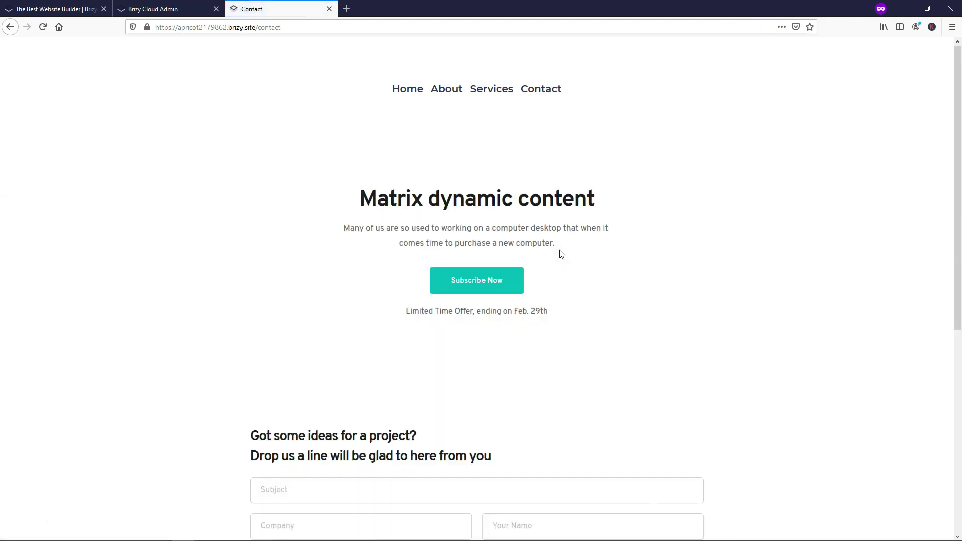
left_click(414, 91)
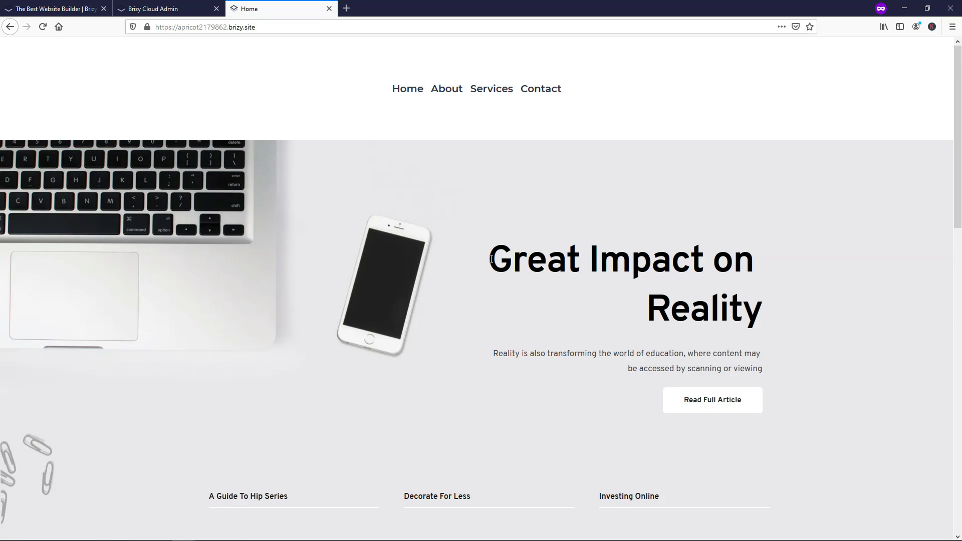
left_click(329, 9)
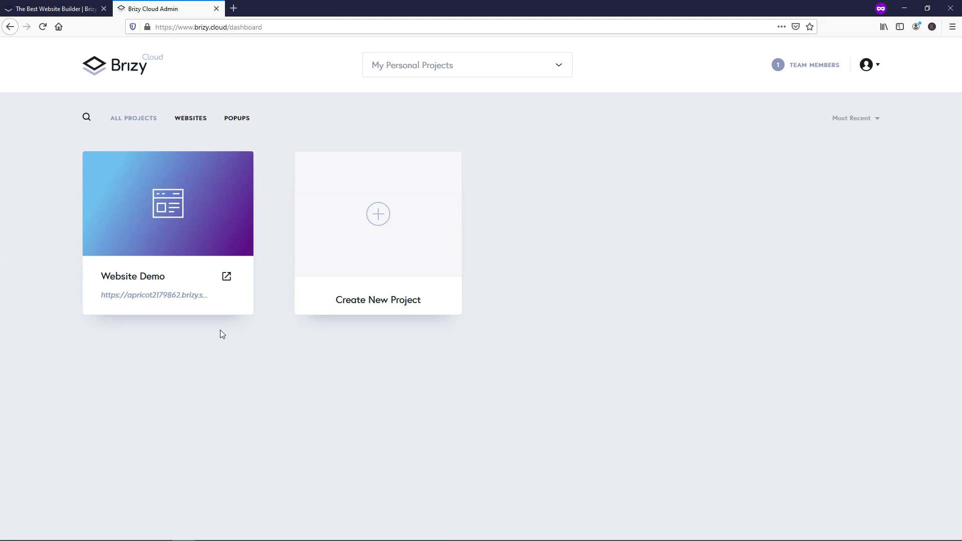
Step: Open the How to Publish Your Page? options from the Website Demo project's URL link
left_click(175, 299)
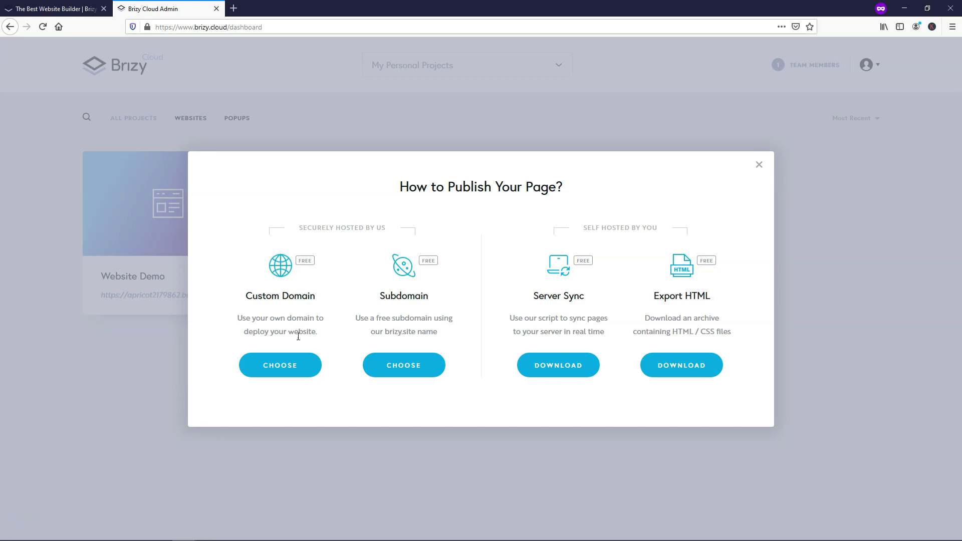
left_click(274, 366)
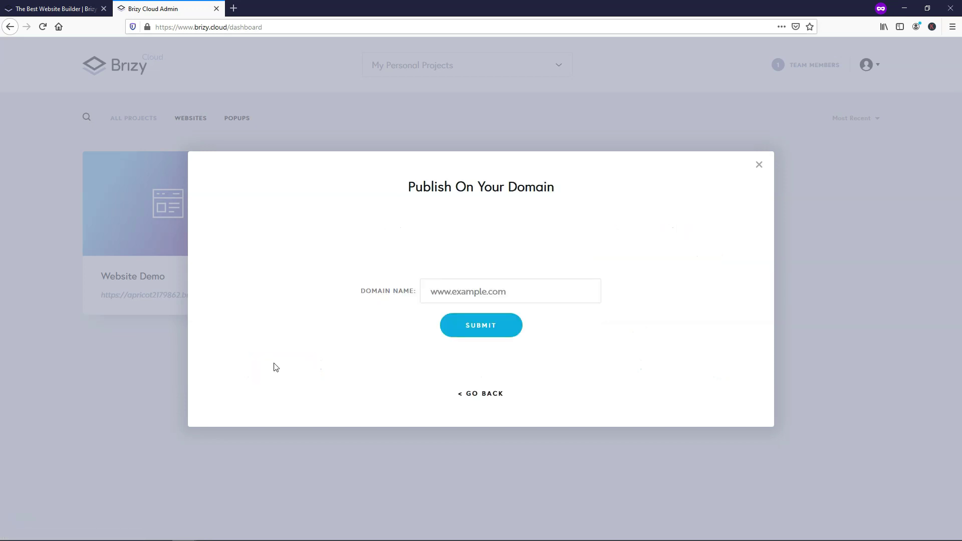
type("www.tomswebsites.com")
left_click(498, 329)
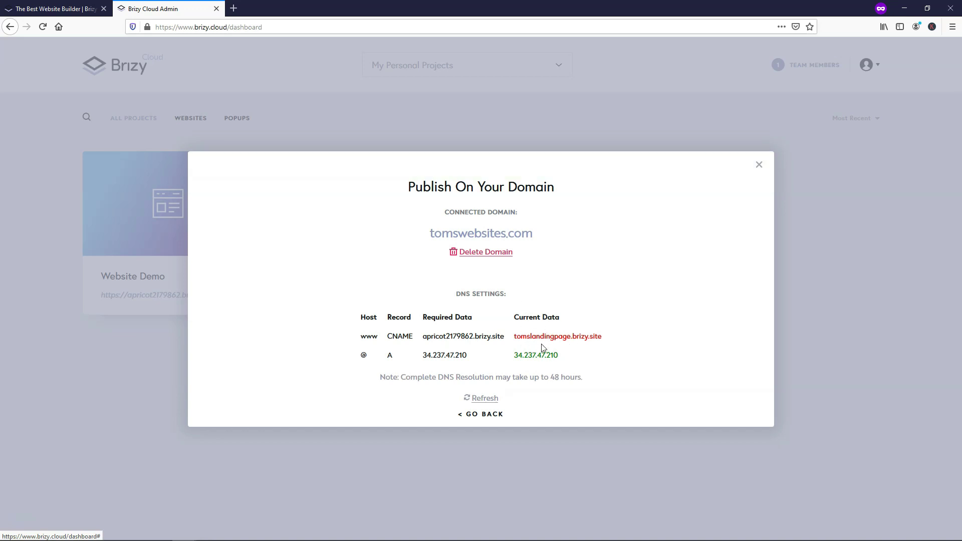
left_click_drag(468, 358, 422, 359)
left_click_drag(566, 359, 517, 356)
left_click(581, 360)
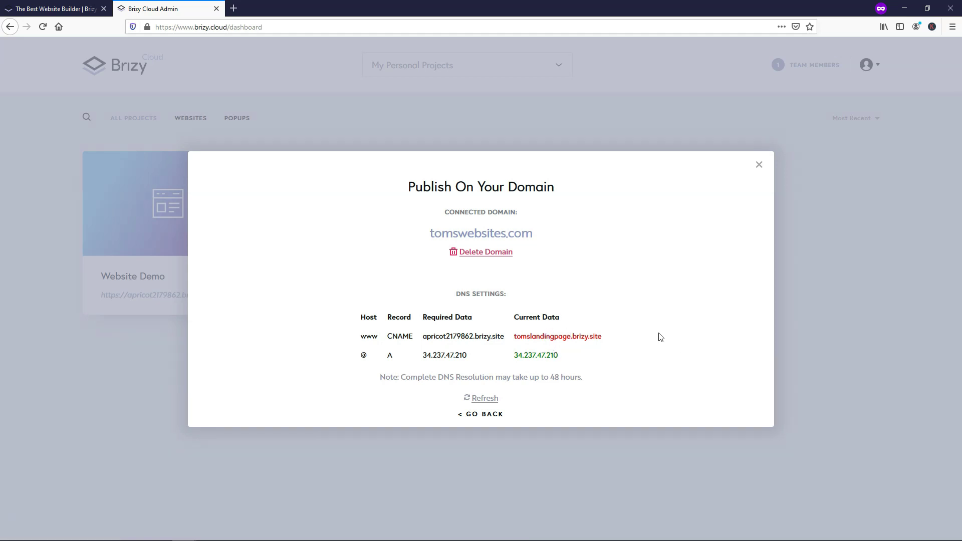
Step: Load namecheap.com in a new browser tab
left_click(233, 8)
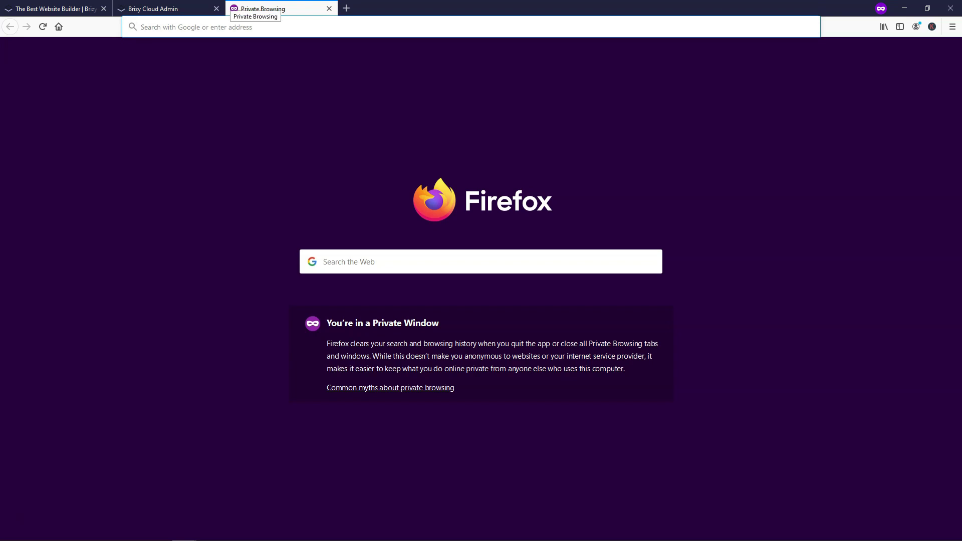
type("namecheapc")
key("BackSpace")
type(".com")
key("Return")
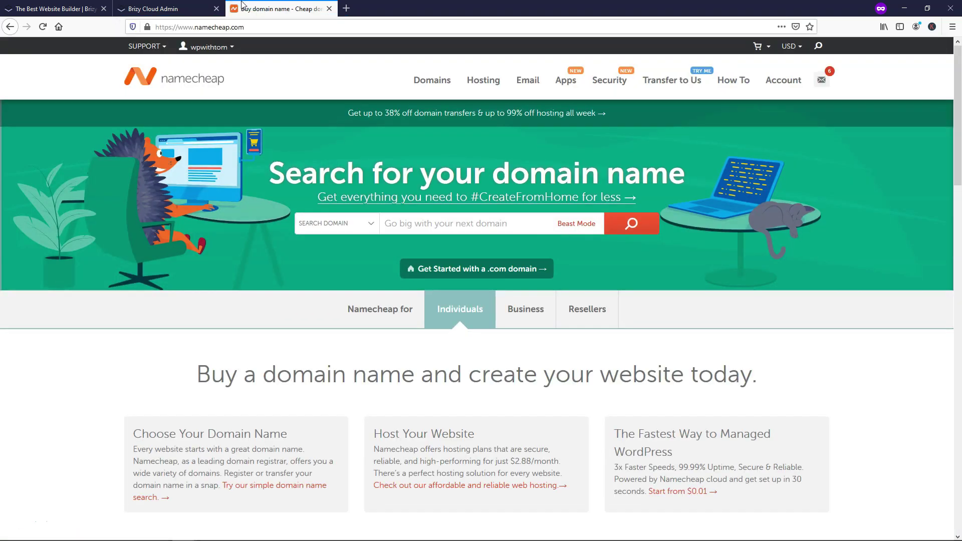
Step: Go to the Namecheap Domain List and open the management page for tomswebsites.com
mouse_move(208, 47)
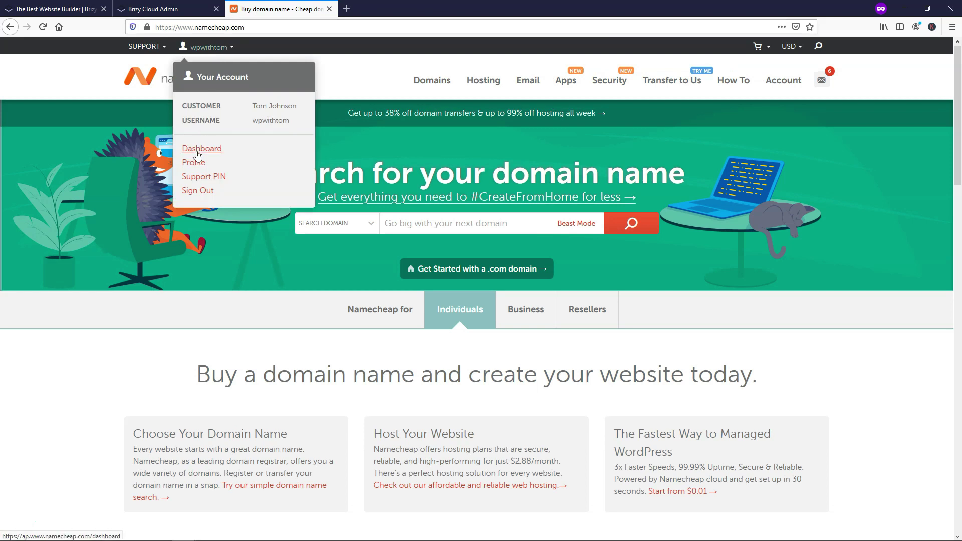
left_click(201, 149)
left_click(162, 195)
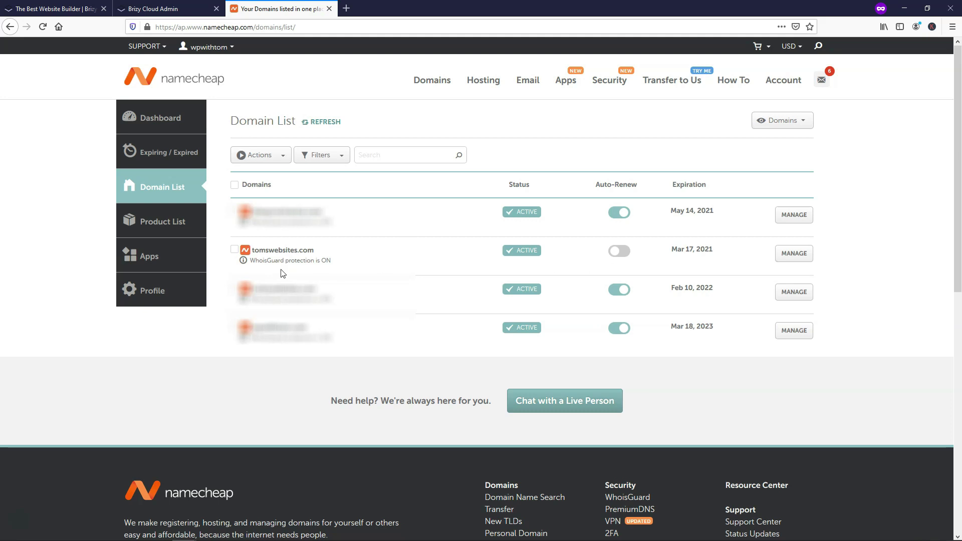
left_click(794, 255)
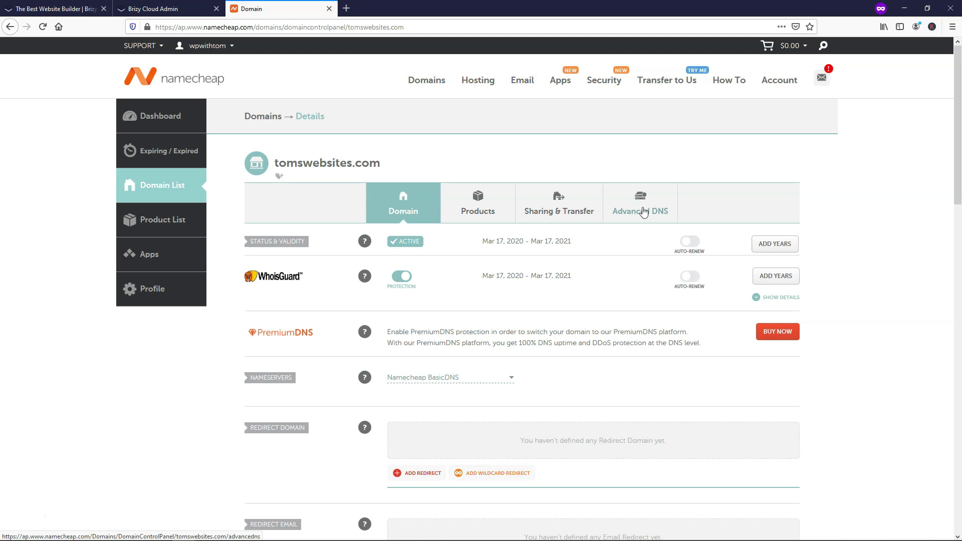
Step: Compare tomswebsites.com's Namecheap host records with Brizy's required values, selecting the CNAME apricot2179862.brizy.site
left_click(642, 209)
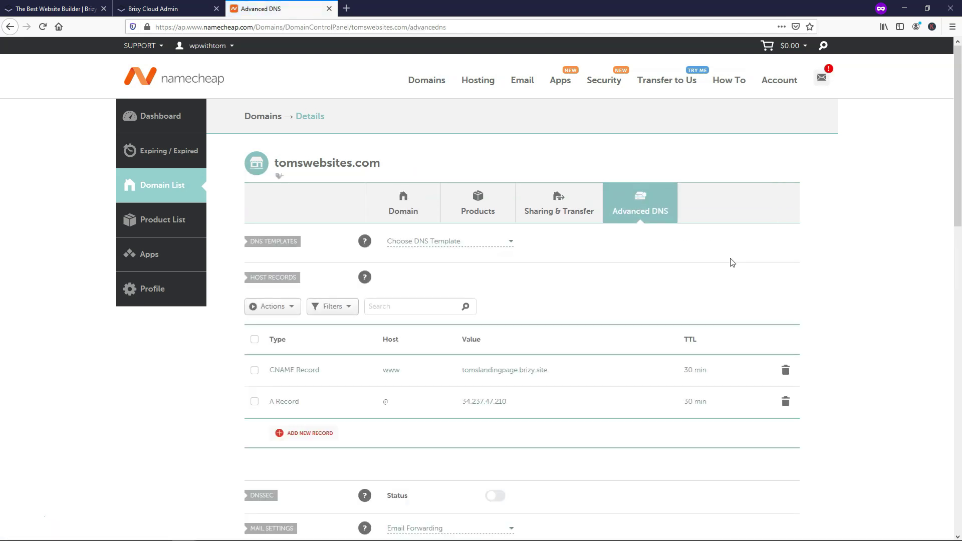
scroll(730, 263, "down", 1)
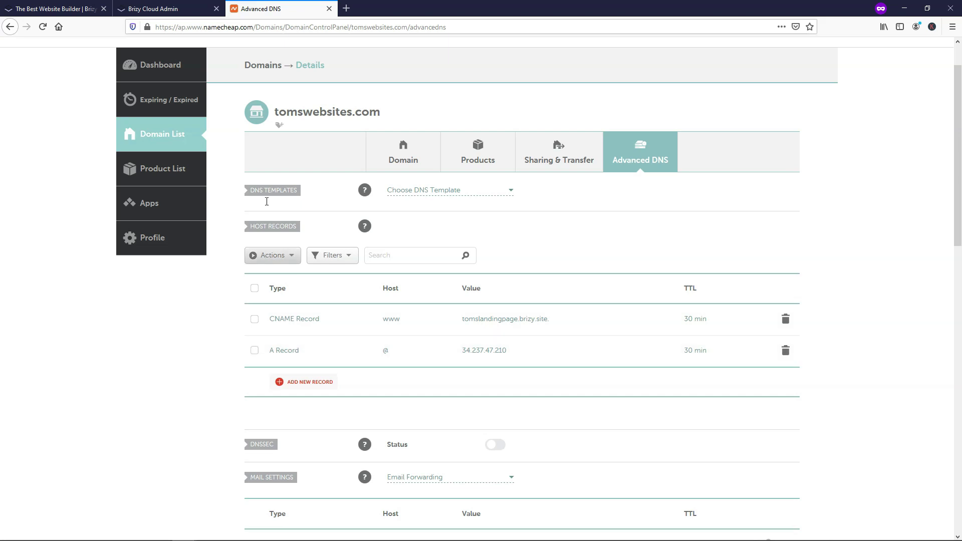
left_click(182, 12)
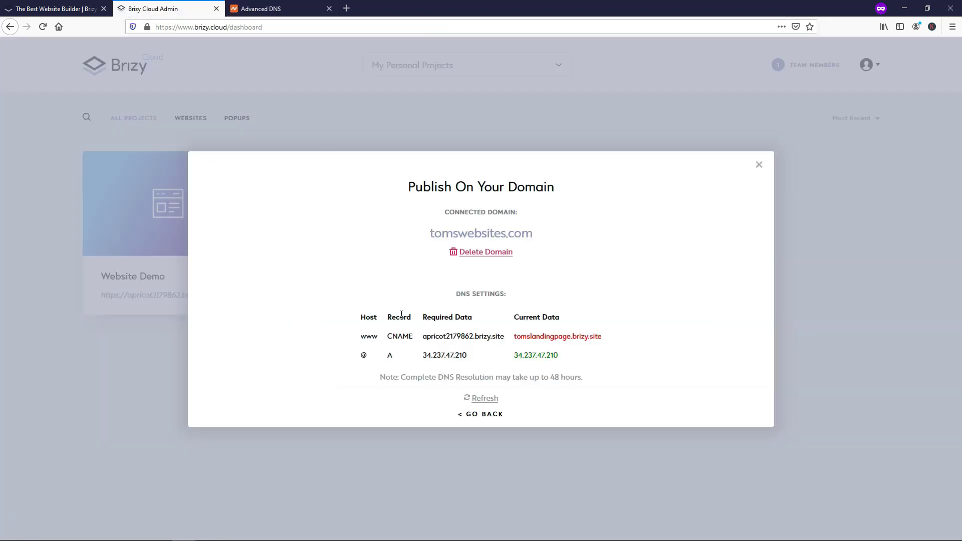
key("ctrl+Tab")
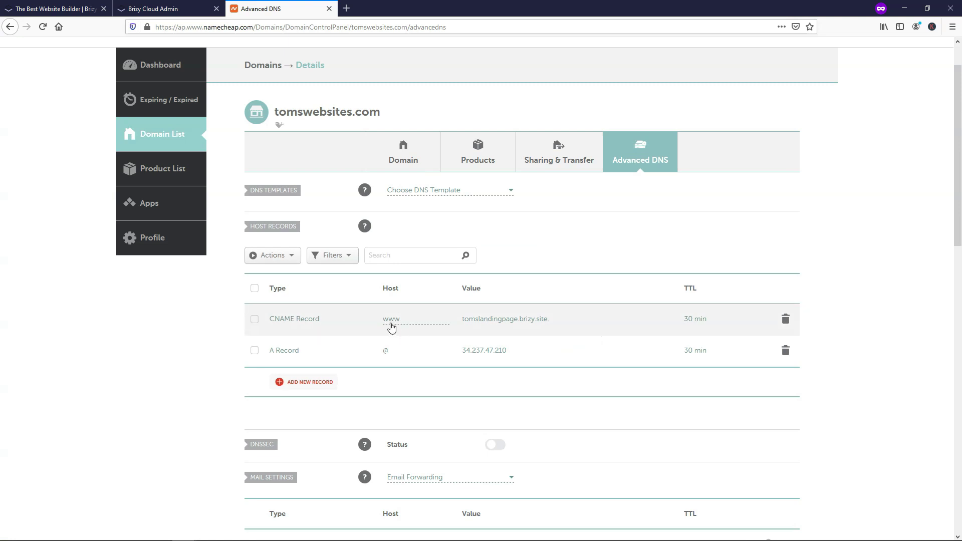
left_click(153, 8)
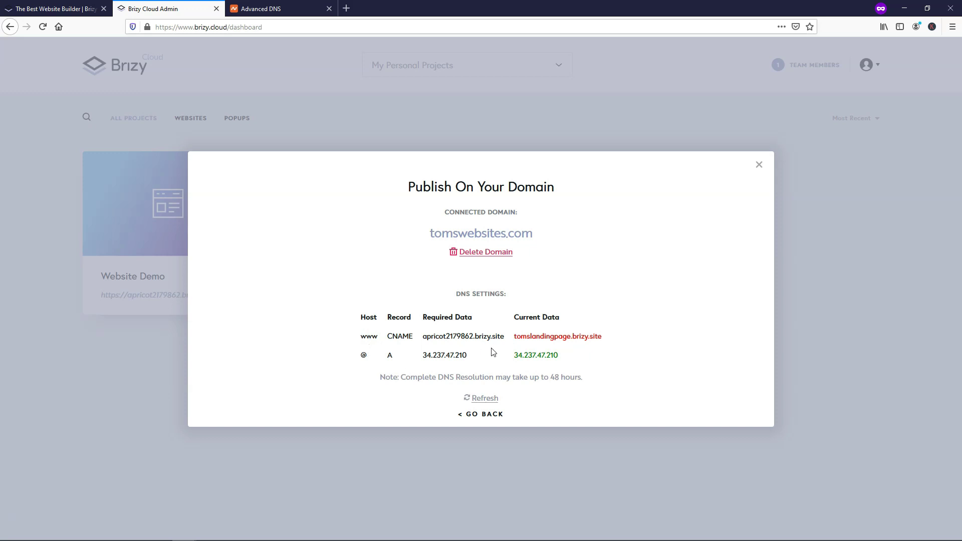
left_click_drag(504, 336, 425, 336)
Step: Replace the Namecheap www CNAME value with apricot2179862.brizy.site and save the record
right_click(425, 336)
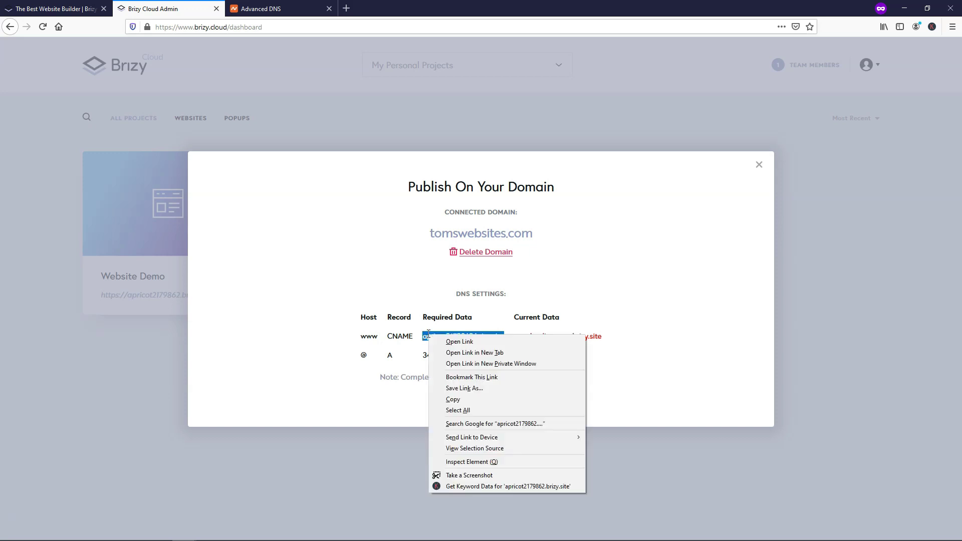
left_click(467, 398)
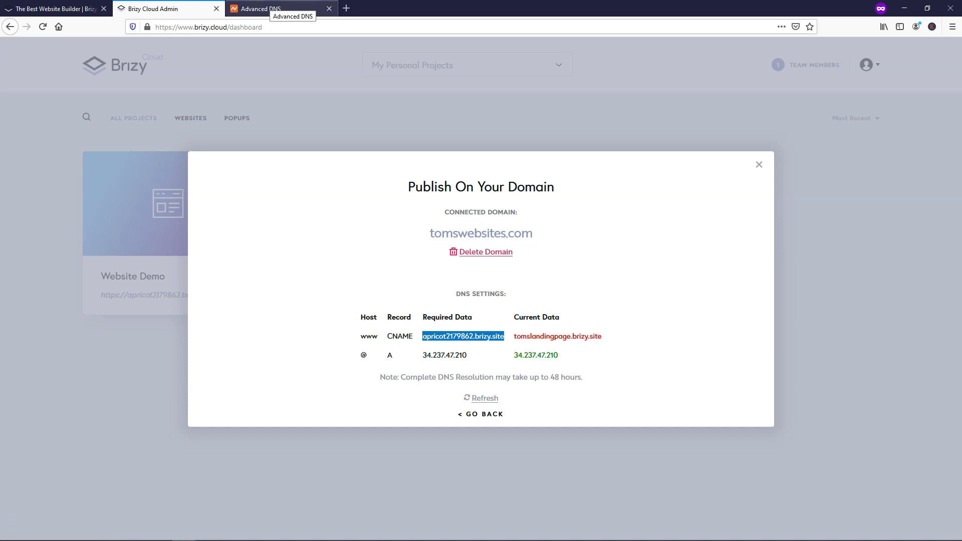
left_click(273, 8)
left_click(557, 325)
left_click_drag(557, 320, 459, 319)
key("ctrl+v")
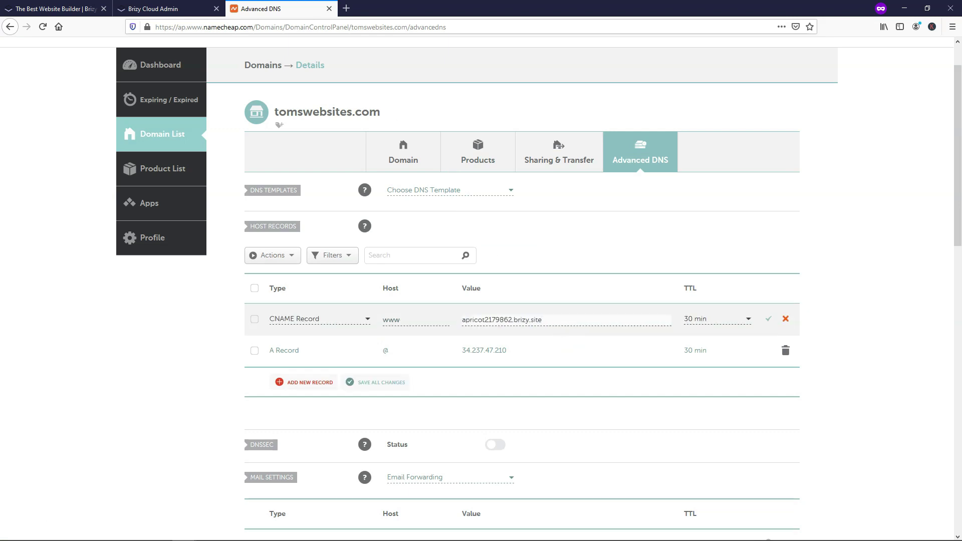
left_click(153, 9)
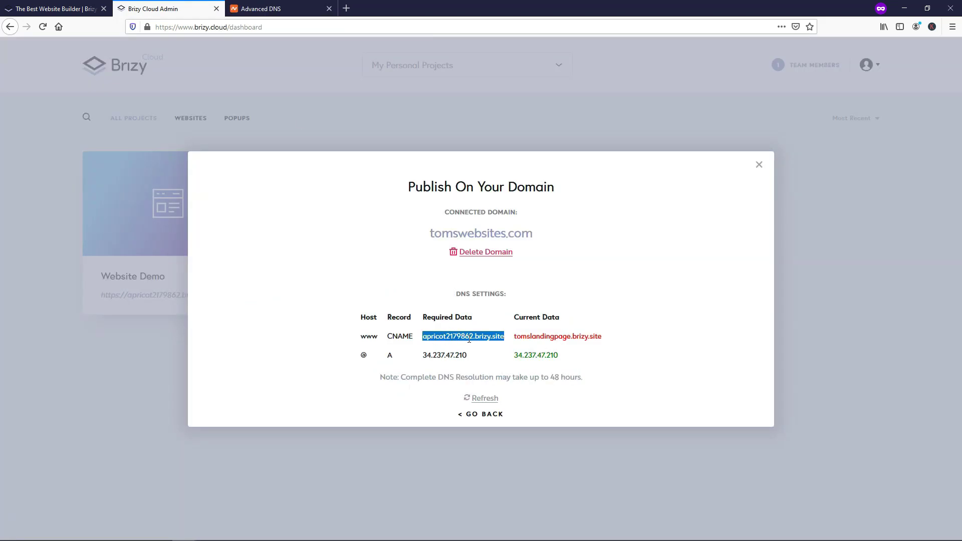
left_click(270, 8)
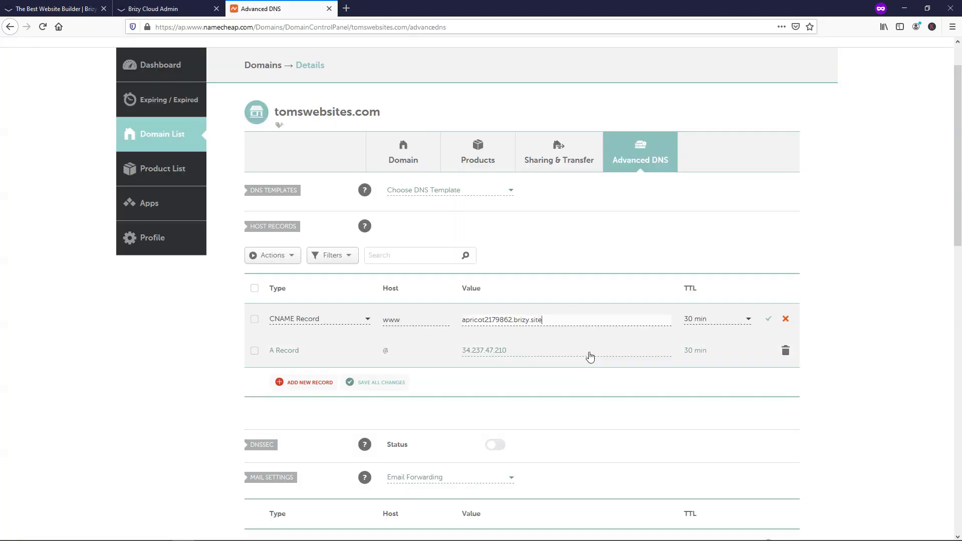
left_click(769, 320)
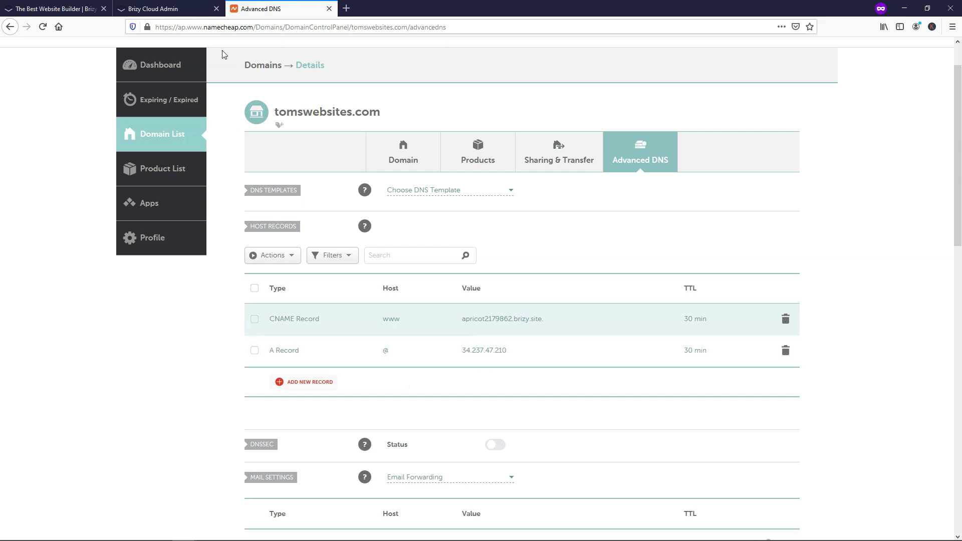
Step: Check that Brizy's required A record IP 34.237.47.210 matches Namecheap
left_click(166, 9)
left_click_drag(473, 359, 422, 357)
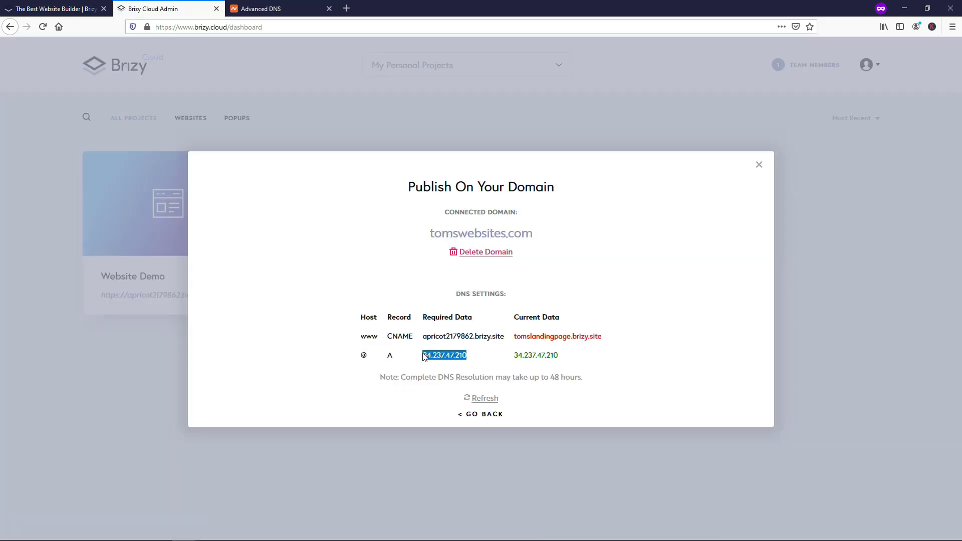
left_click(296, 8)
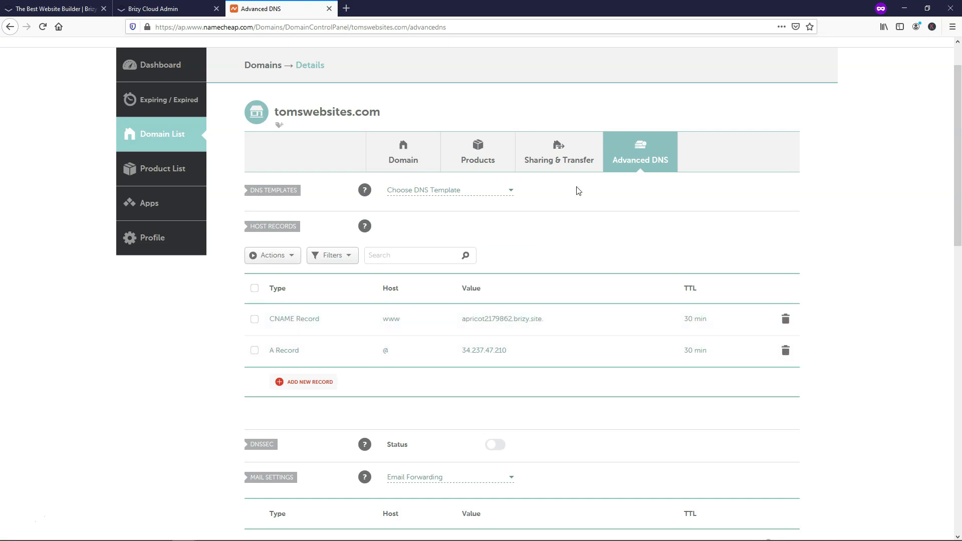
Step: Refresh Brizy's DNS check so the www CNAME and @ A records both match, then select tomswebsites.com
left_click(190, 9)
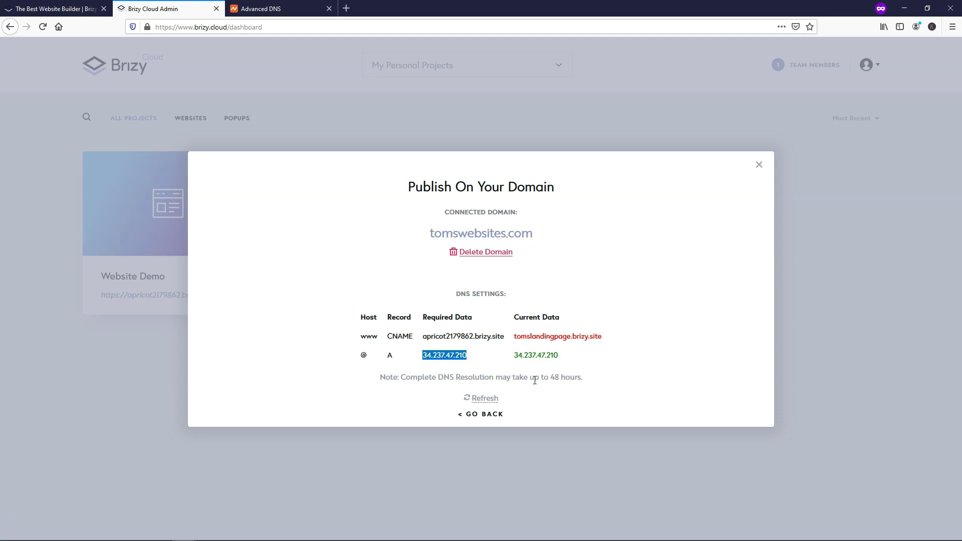
left_click(485, 400)
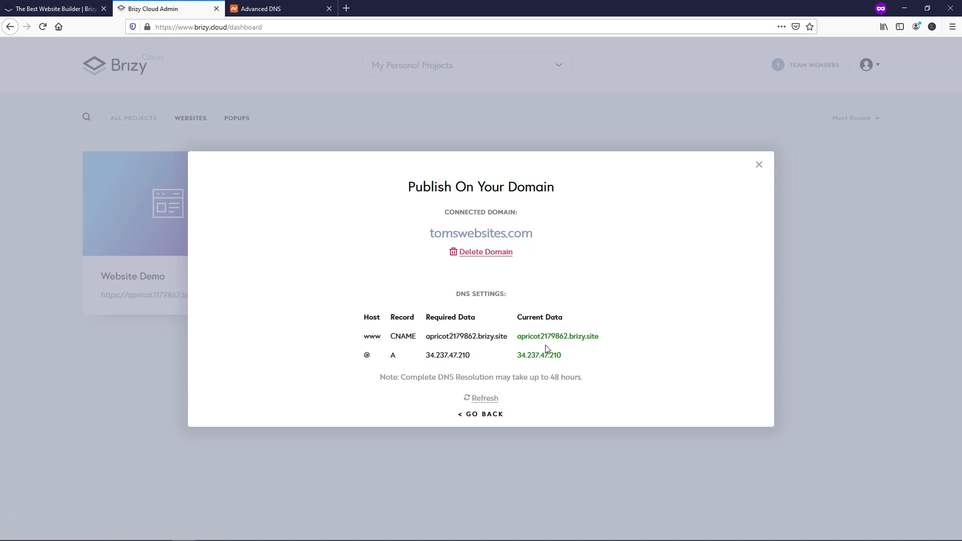
left_click_drag(532, 234, 430, 234)
Step: Open the live tomswebsites.com site in a new Firefox tab and scroll its Home page
right_click(452, 234)
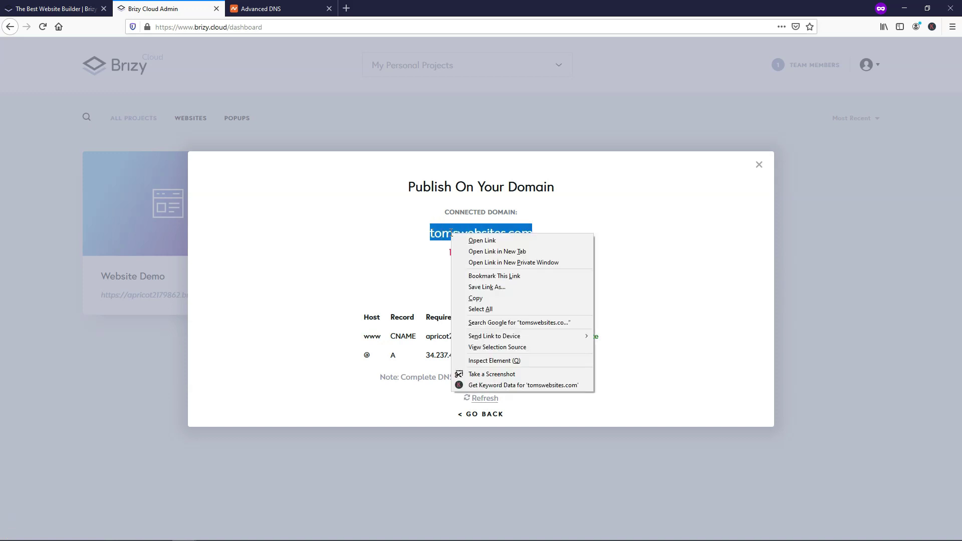
left_click(488, 251)
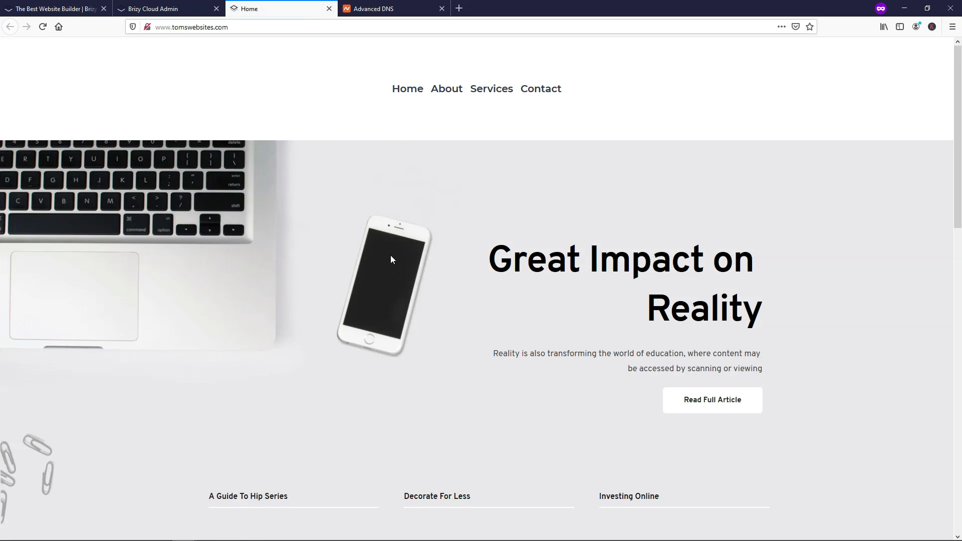
scroll(399, 236, "down", 5)
scroll(397, 230, "down", 8)
scroll(396, 229, "up", 13)
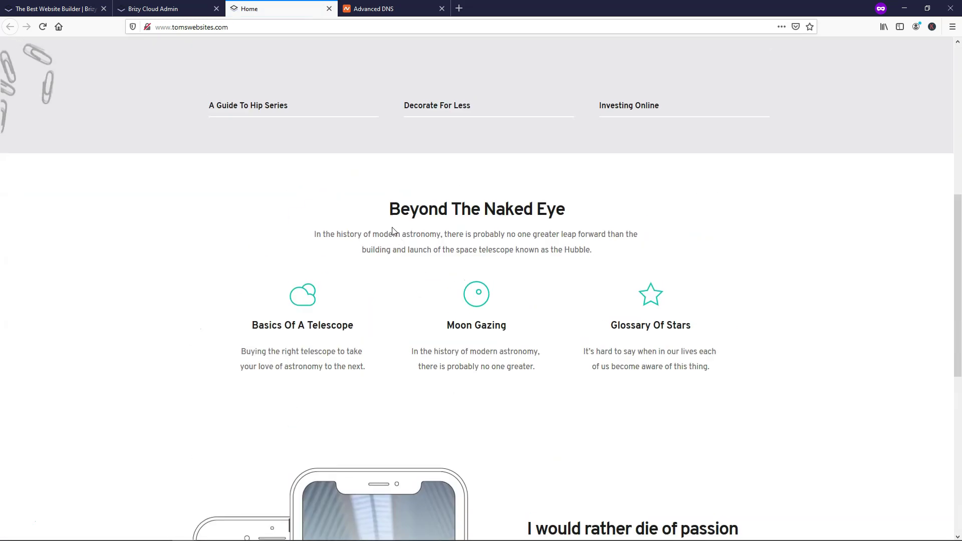
Step: Browse the live About, Services and Contact pages, then return to Home
left_click(446, 89)
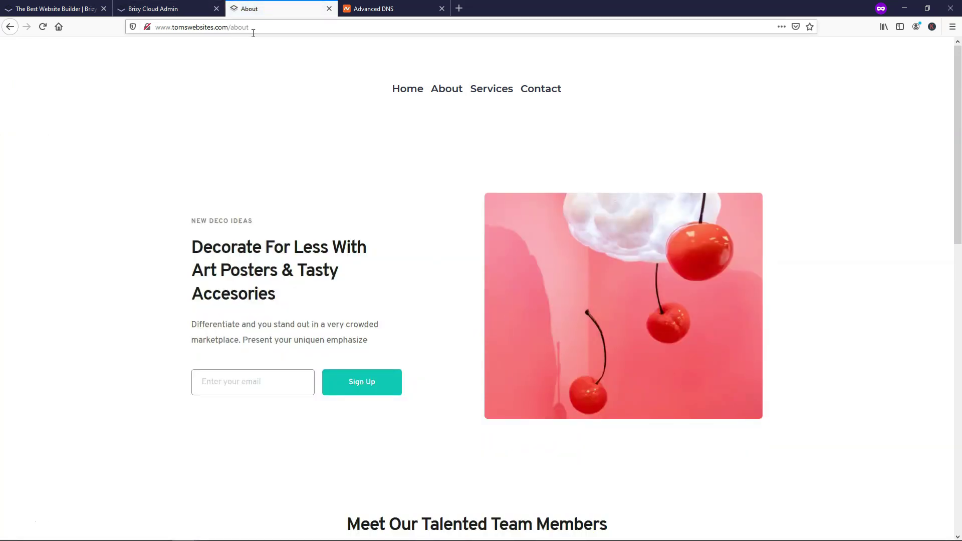
scroll(422, 178, "down", 12)
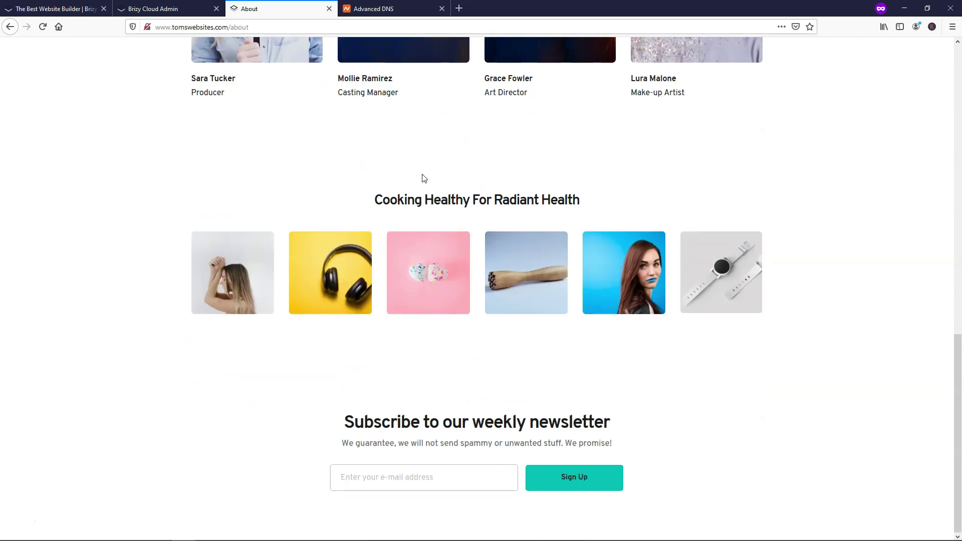
scroll(422, 178, "up", 12)
left_click(487, 89)
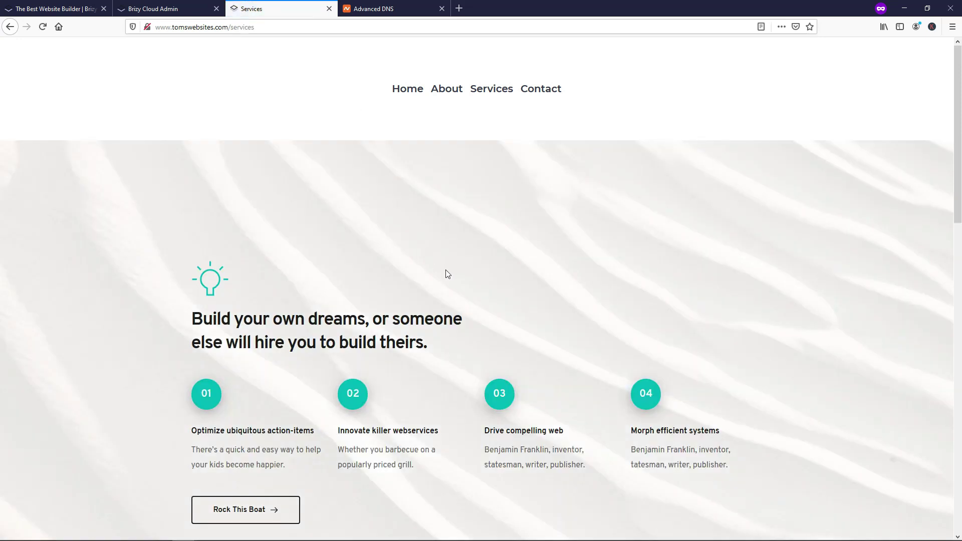
scroll(446, 271, "down", 15)
scroll(443, 270, "up", 6)
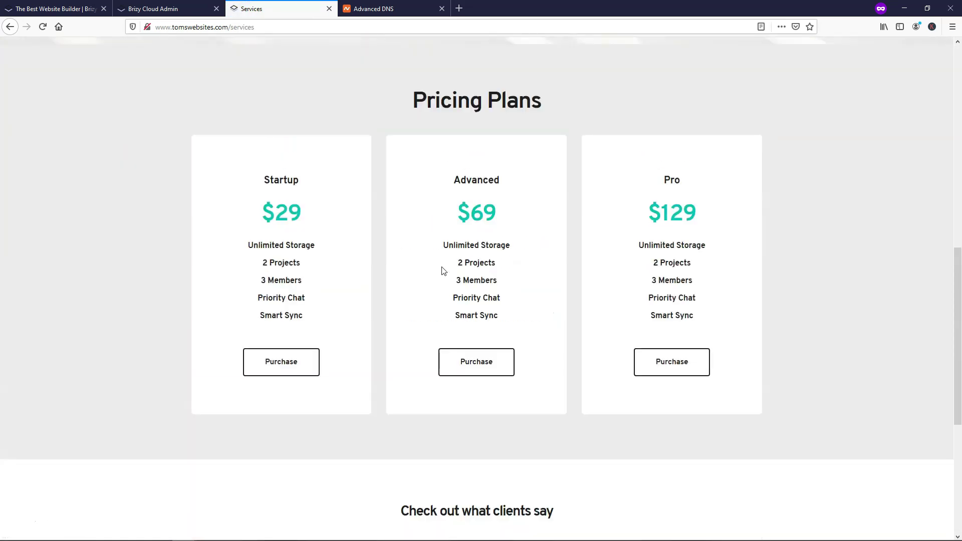
scroll(440, 269, "up", 10)
left_click(538, 93)
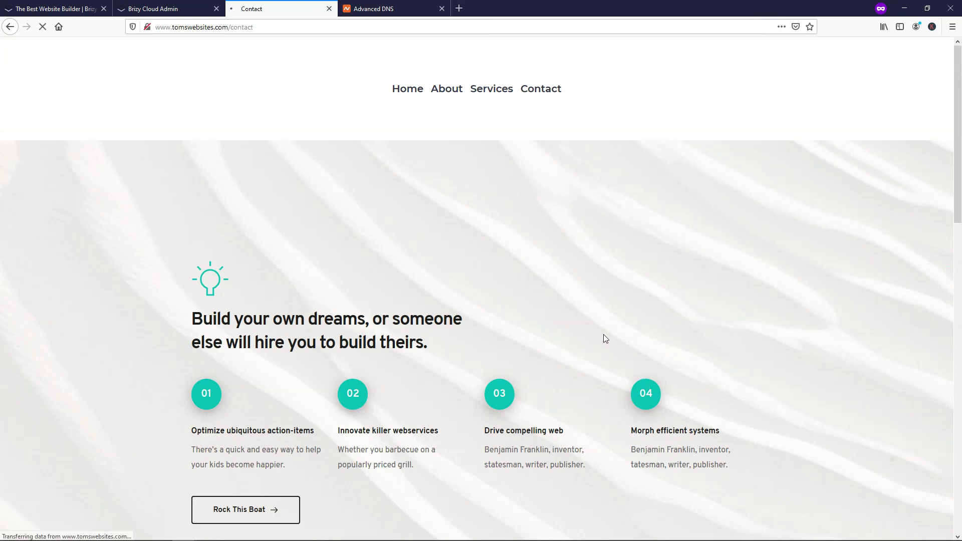
scroll(703, 281, "down", 7)
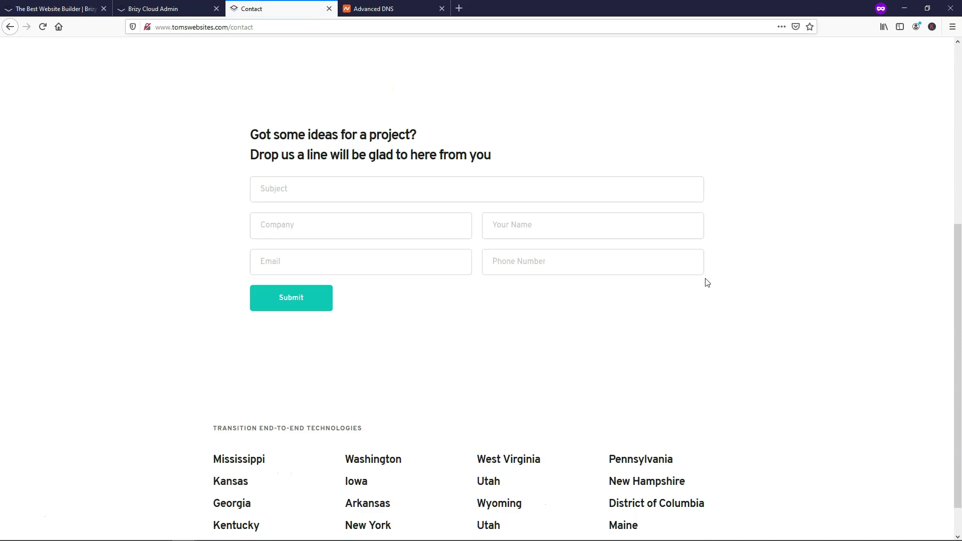
scroll(704, 281, "up", 7)
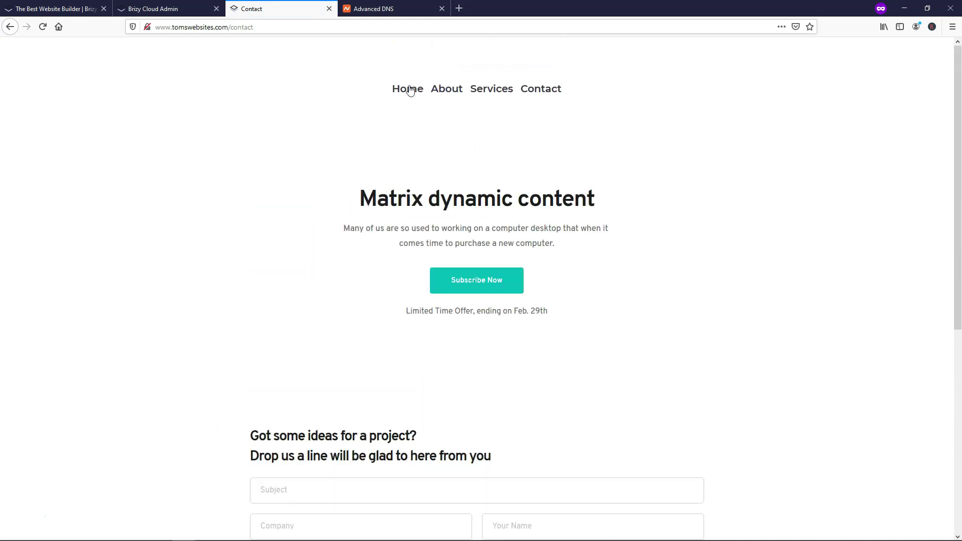
left_click(407, 90)
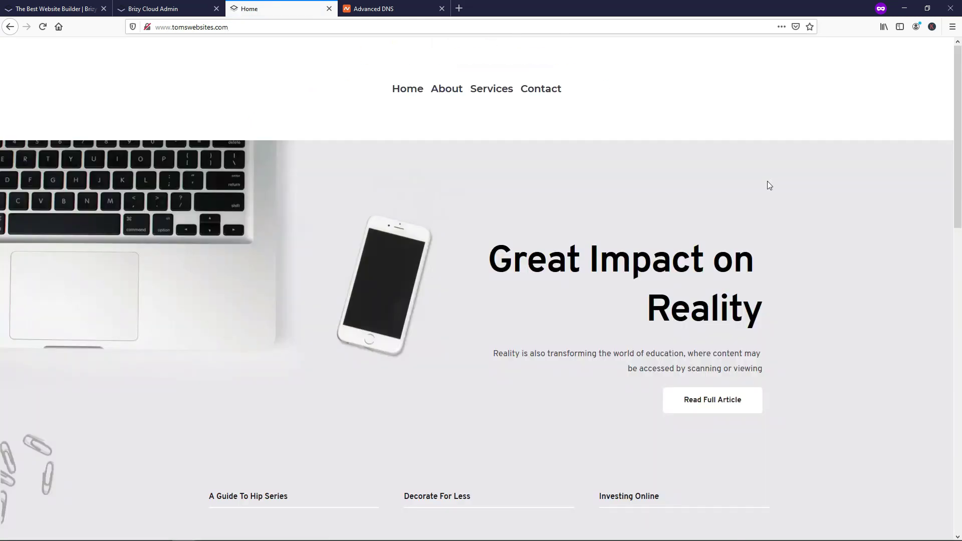